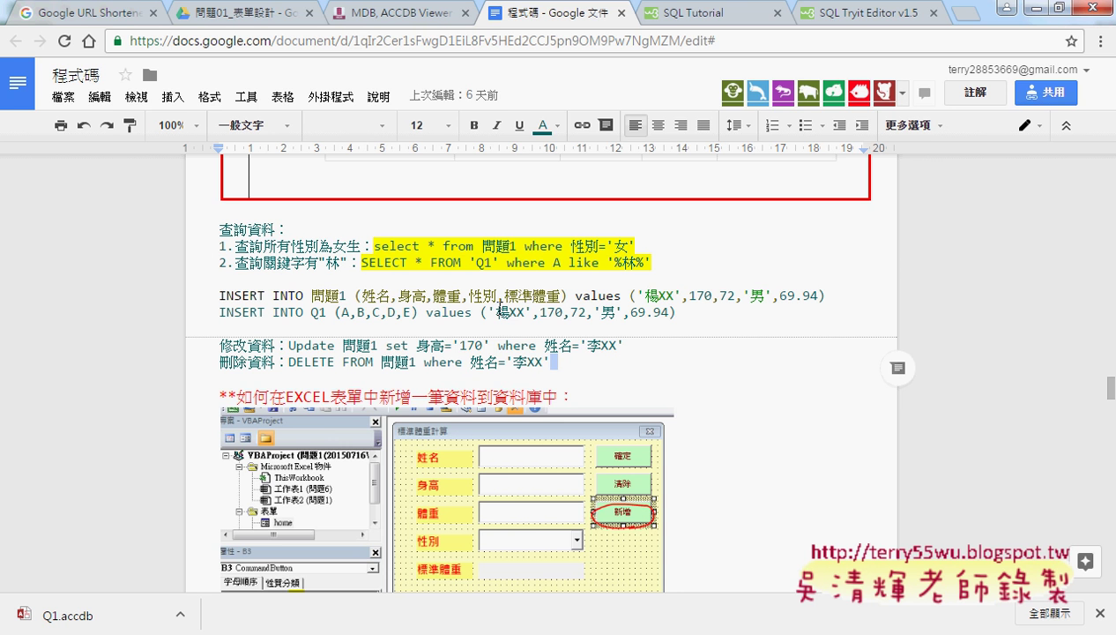
Highlight the = sign, 'like' and the '%林%' wildcards of the SQL condition in the notes.
{"action": "left_click", "coordinate": [608, 231]}
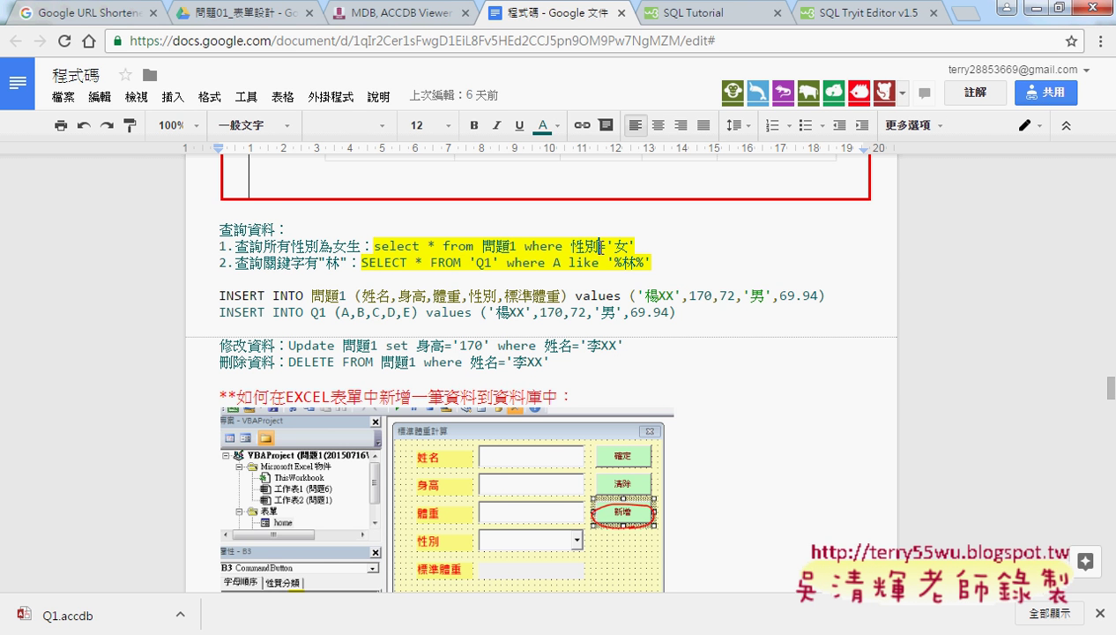
{"action": "double_click", "coordinate": [602, 246]}
{"action": "left_click", "coordinate": [568, 263]}
{"action": "left_click_drag", "start_coordinate": [569, 263], "coordinate": [597, 261]}
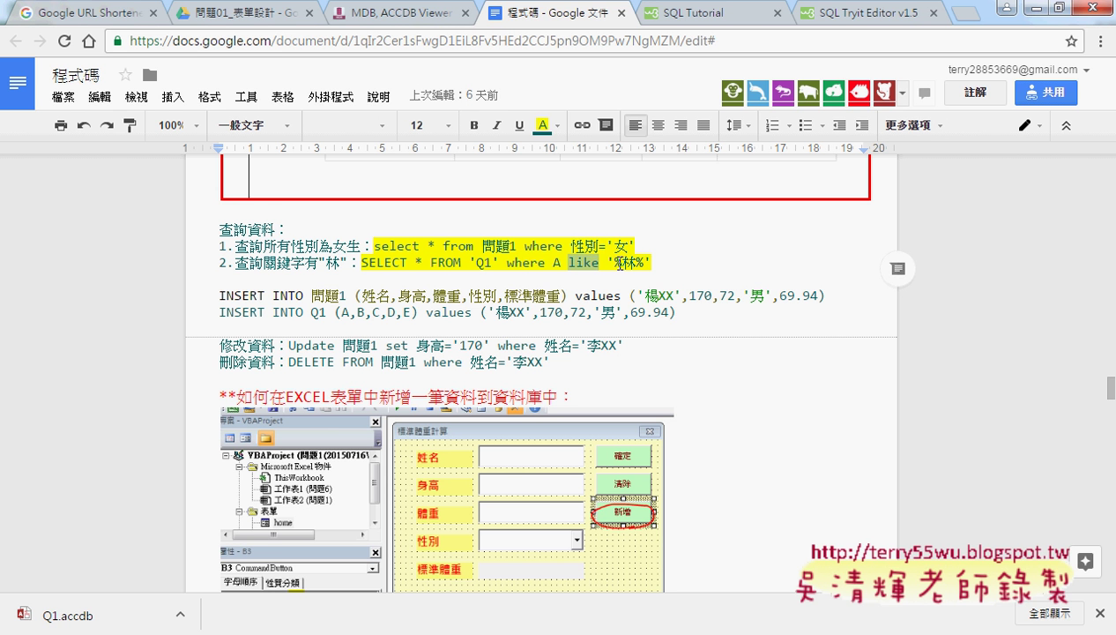
{"action": "double_click", "coordinate": [620, 263]}
{"action": "left_click_drag", "start_coordinate": [634, 262], "coordinate": [644, 262]}
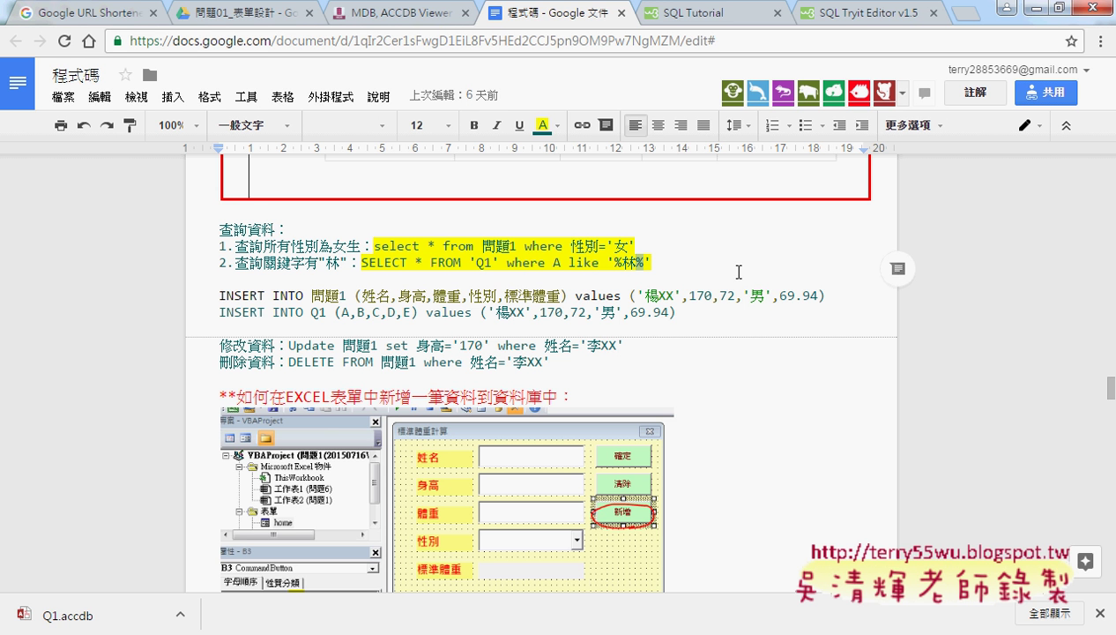
{"action": "left_click_drag", "start_coordinate": [615, 263], "coordinate": [650, 263]}
{"action": "left_click_drag", "start_coordinate": [569, 263], "coordinate": [653, 263]}
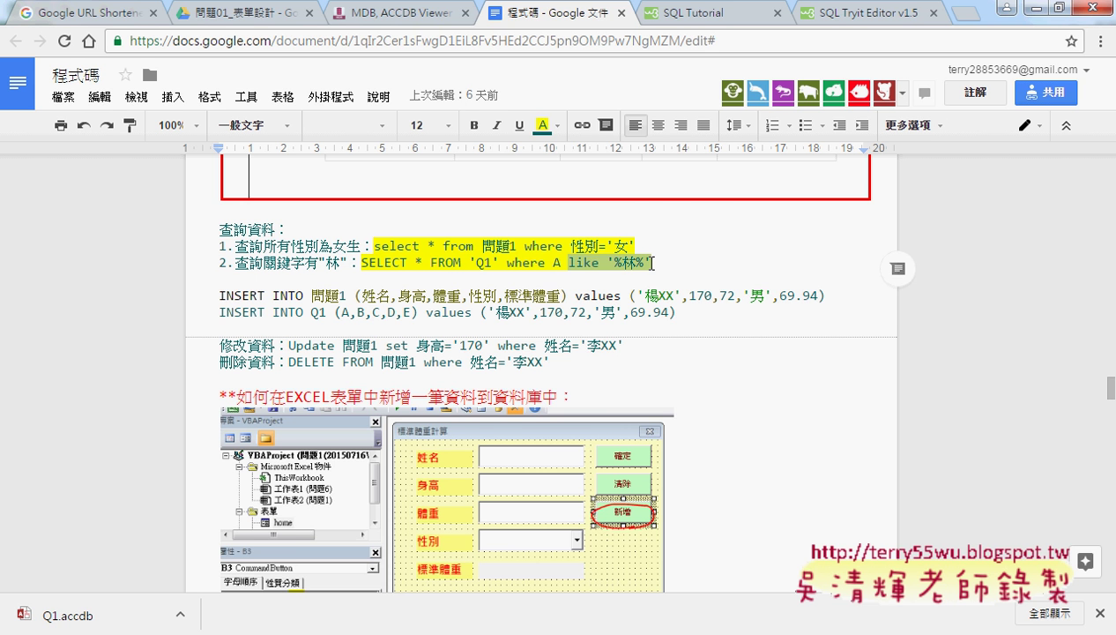
Highlight the heading on adding records from Excel, then switch to workbook 問題01.
{"action": "scroll", "coordinate": [653, 262], "scroll_direction": "down", "scroll_amount": 1}
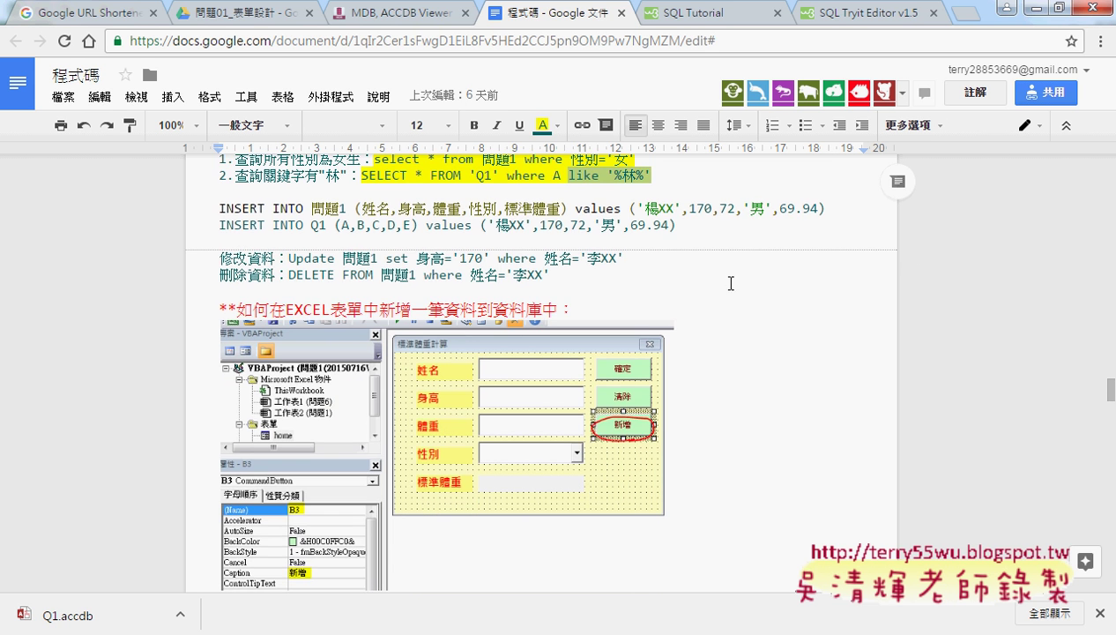
{"action": "scroll", "coordinate": [737, 284], "scroll_direction": "down", "scroll_amount": 1}
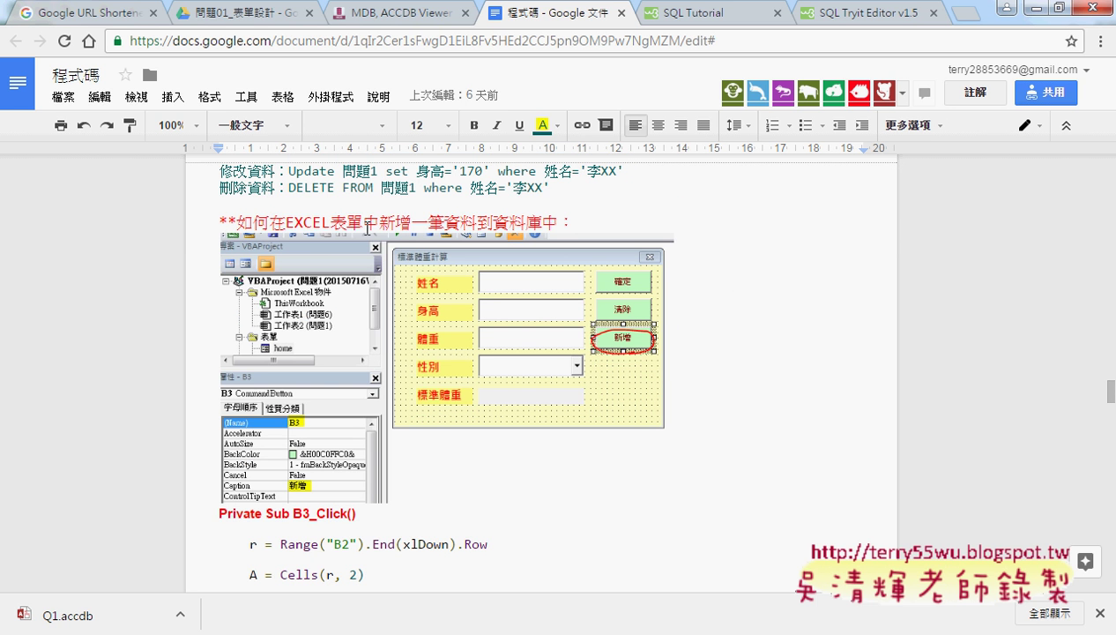
{"action": "left_click_drag", "start_coordinate": [284, 224], "coordinate": [555, 224]}
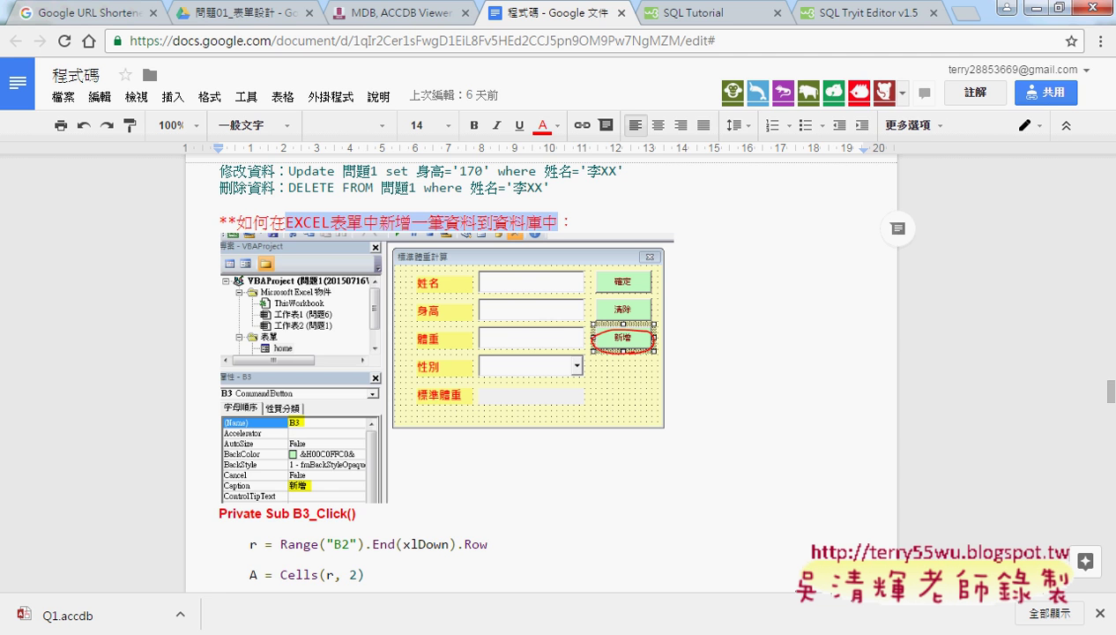
{"action": "left_click", "coordinate": [297, 593]}
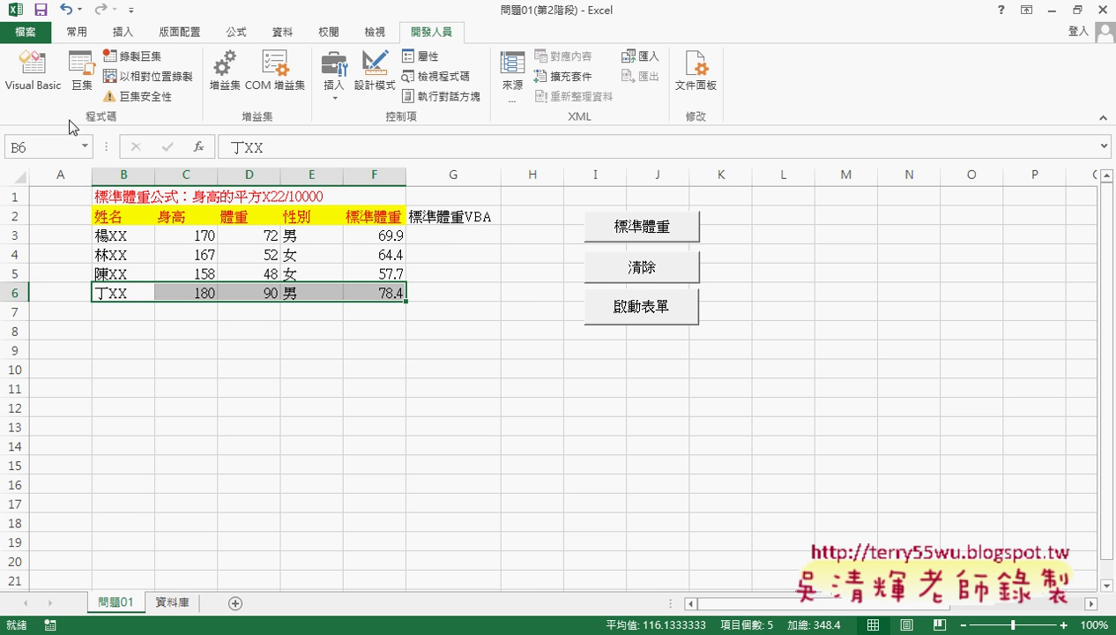
Open the home form in the VBA Editor and copy the 確定 button below 清除.
{"action": "left_click", "coordinate": [44, 75]}
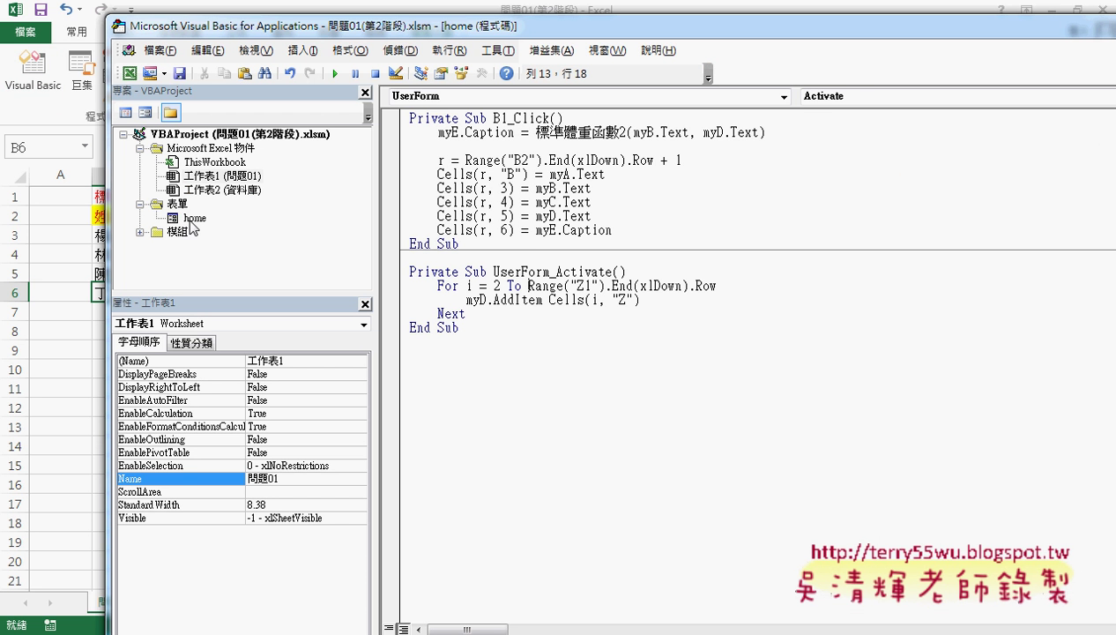
{"action": "double_click", "coordinate": [194, 218]}
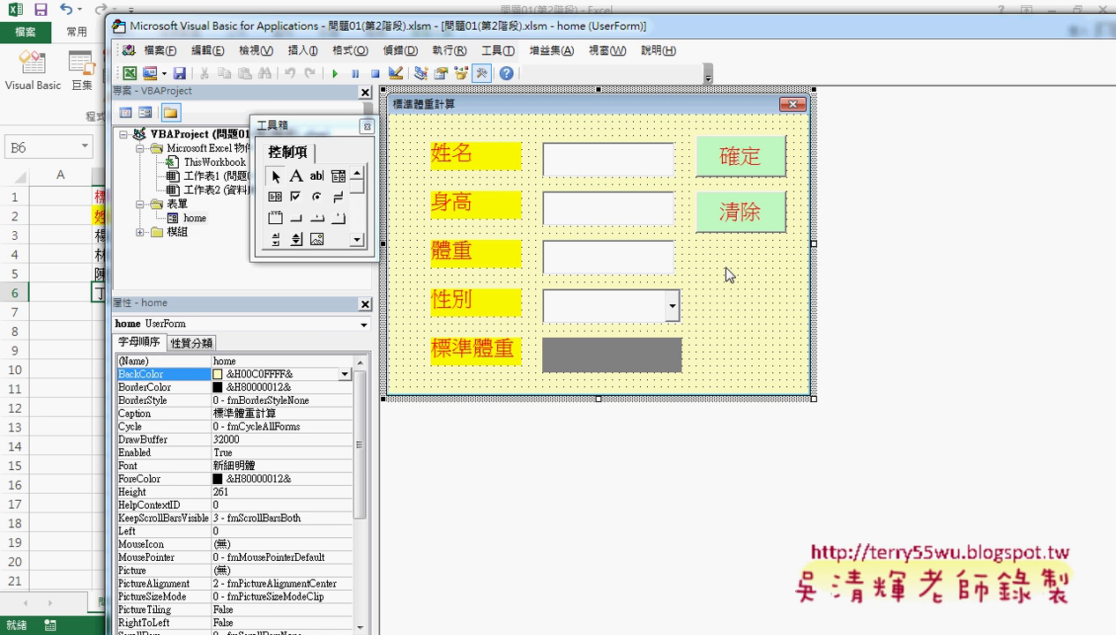
{"action": "left_click_drag", "start_coordinate": [744, 175], "coordinate": [747, 274]}
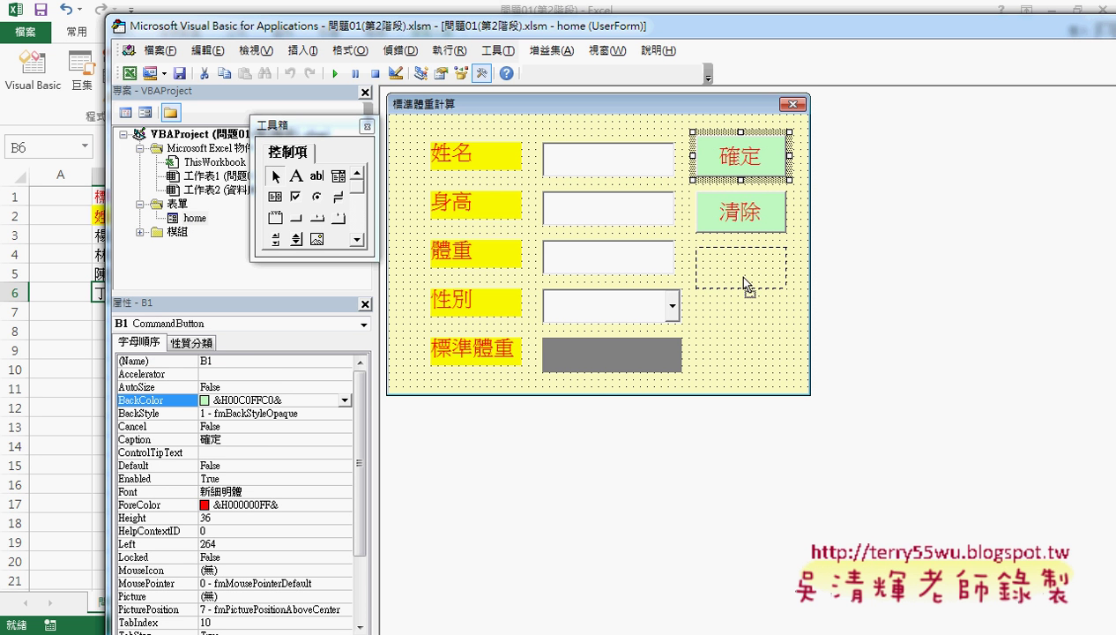
{"action": "left_click_drag", "start_coordinate": [743, 280], "coordinate": [743, 280]}
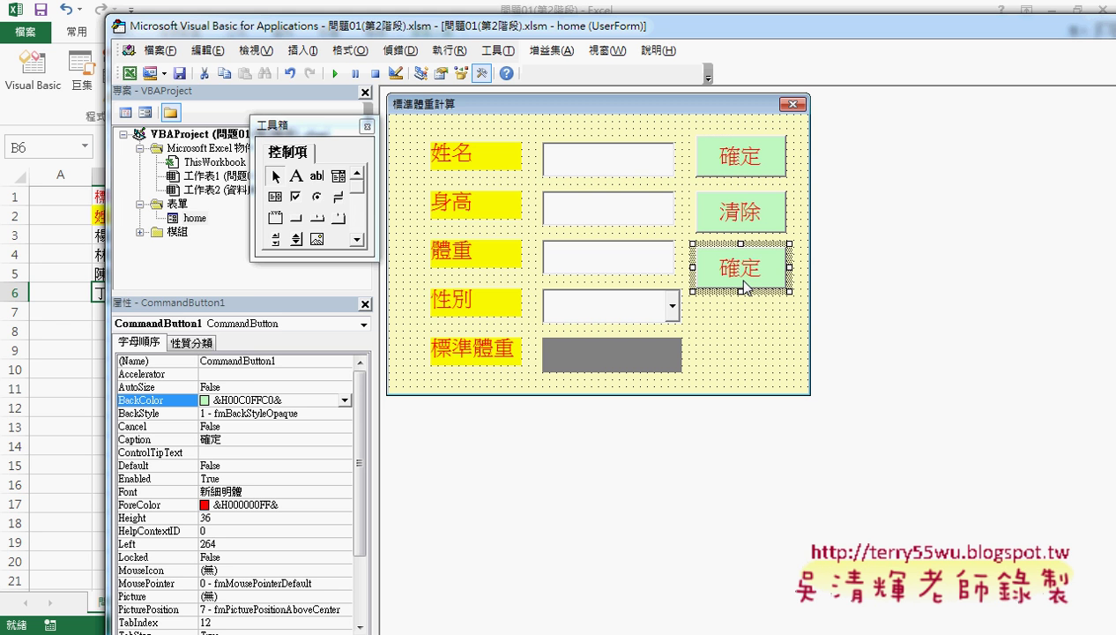
Give the copied button the caption 新增 and the name B3.
{"action": "left_click", "coordinate": [229, 439]}
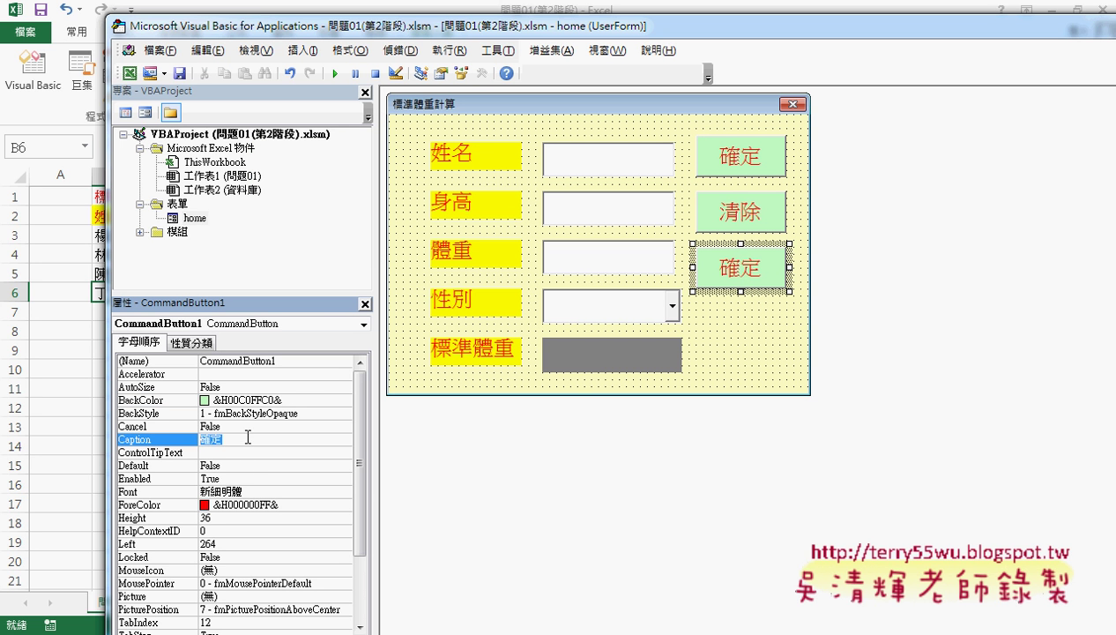
{"action": "type", "text": "新ㄗㄥ"}
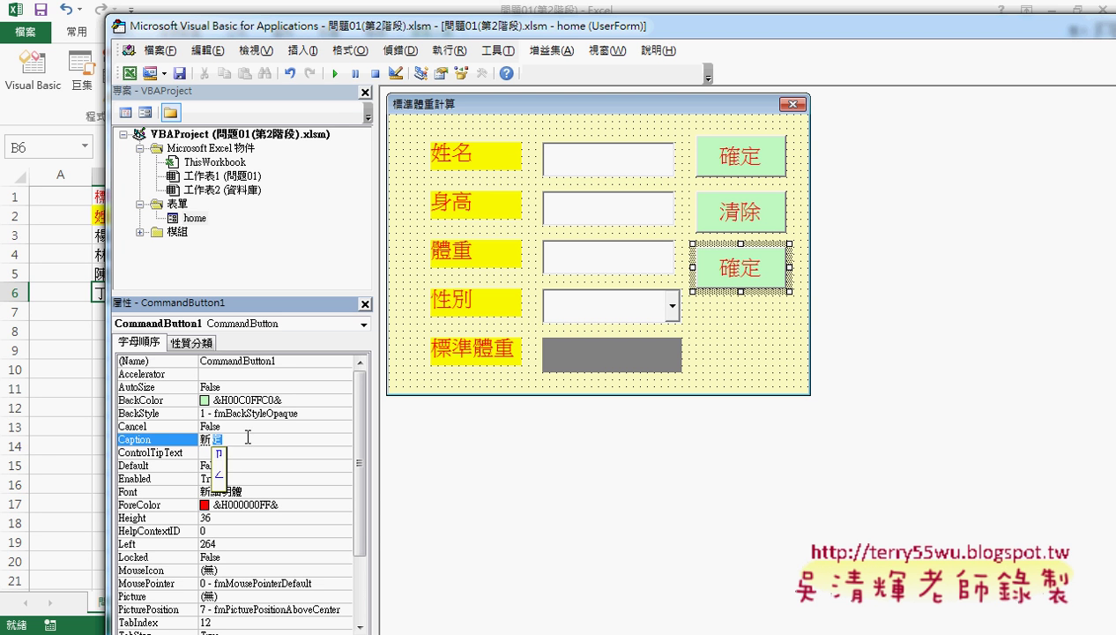
{"action": "key", "text": "space"}
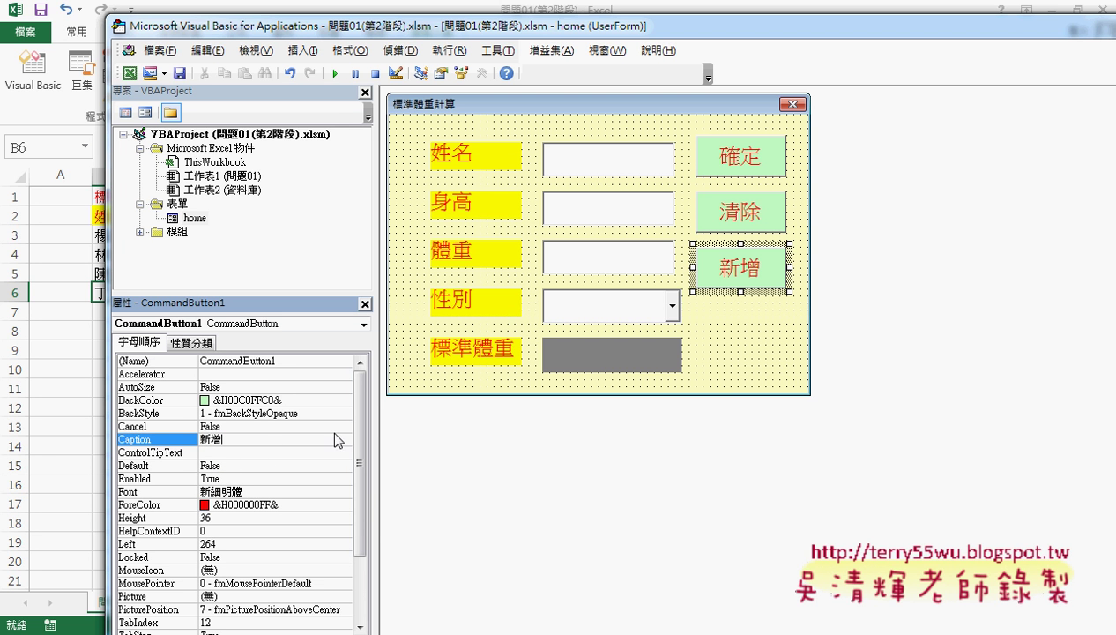
{"action": "left_click", "coordinate": [190, 361]}
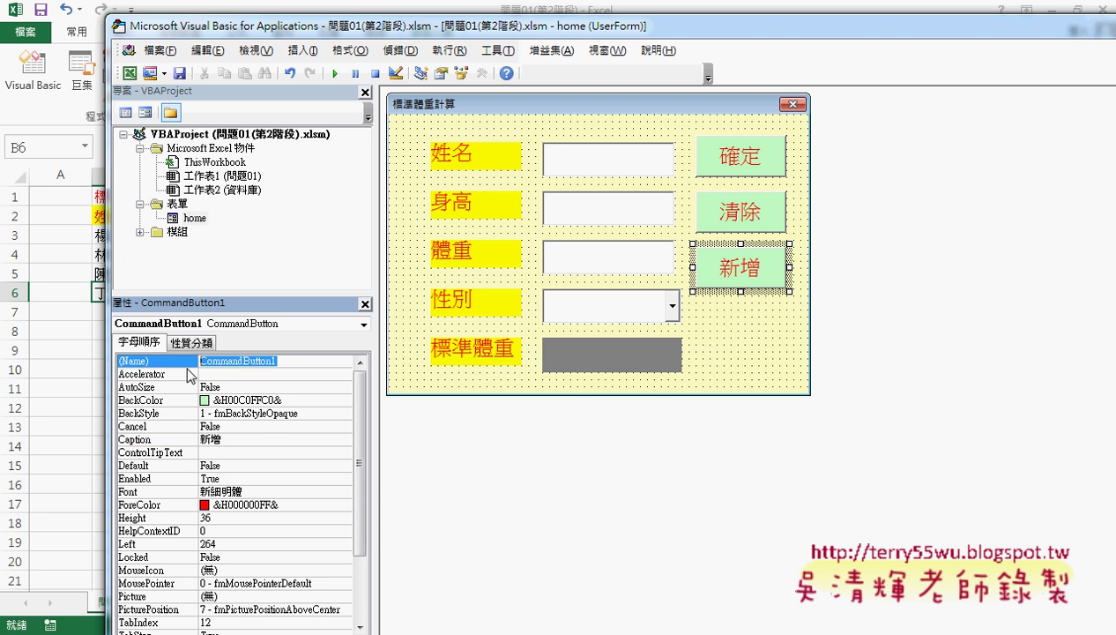
{"action": "type", "text": "B3"}
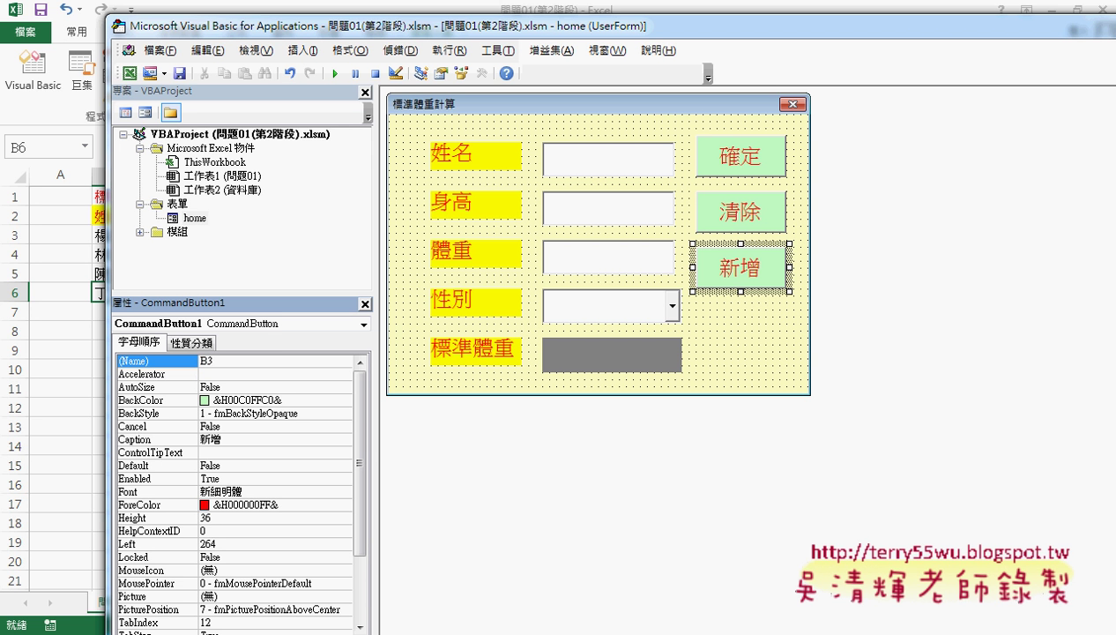
{"action": "key", "text": "Return"}
Check the myA and myE controls, then create the empty B3_Click procedure.
{"action": "left_click", "coordinate": [565, 158]}
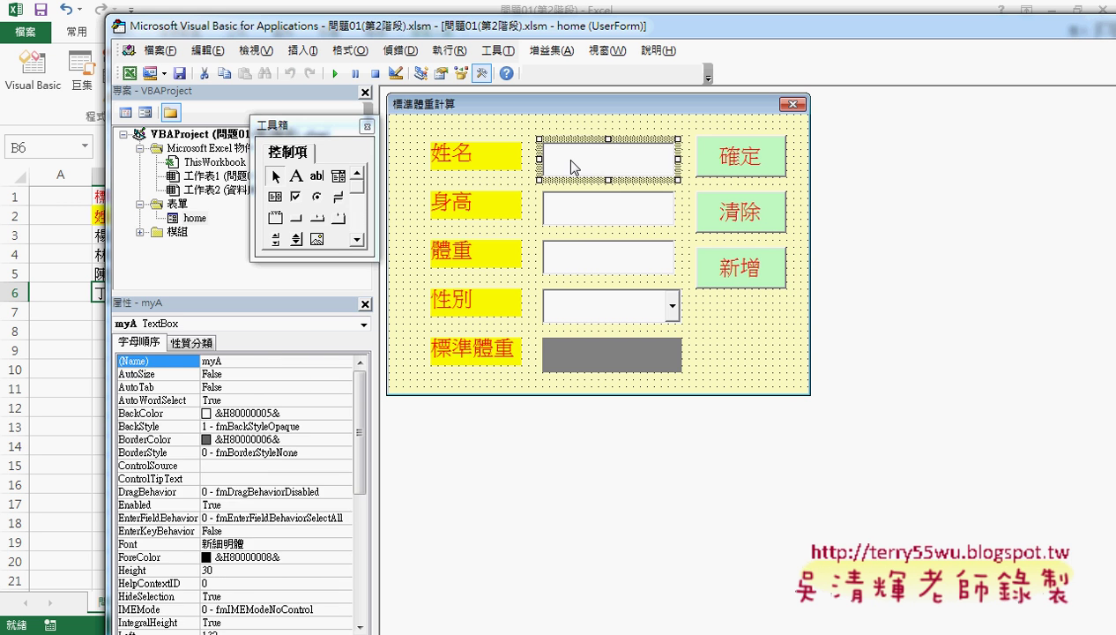
{"action": "left_click", "coordinate": [602, 361]}
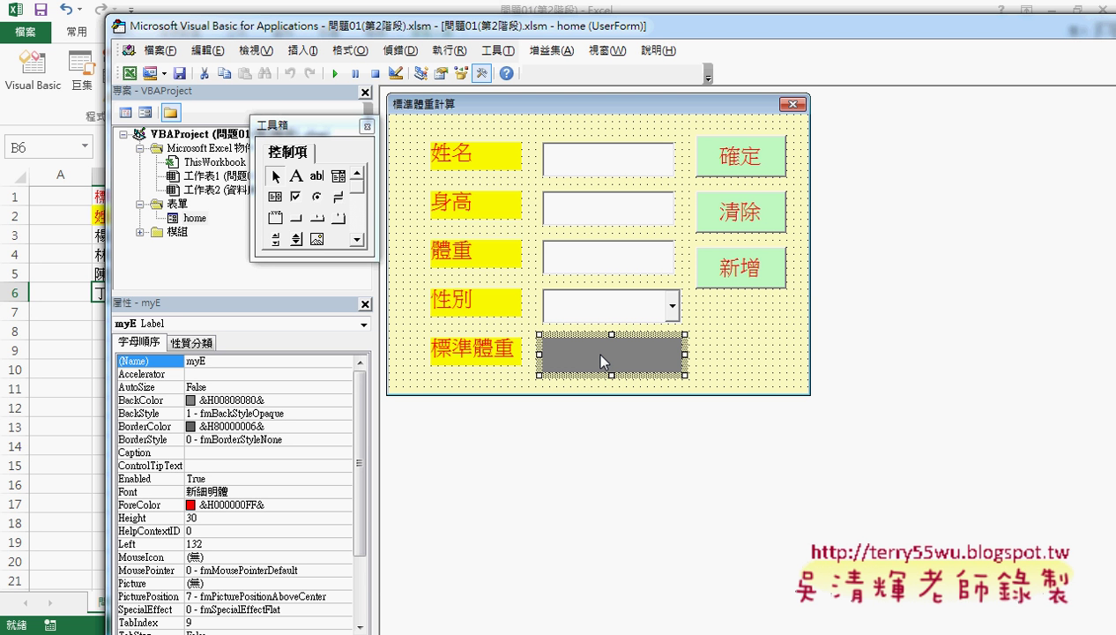
{"action": "double_click", "coordinate": [728, 274]}
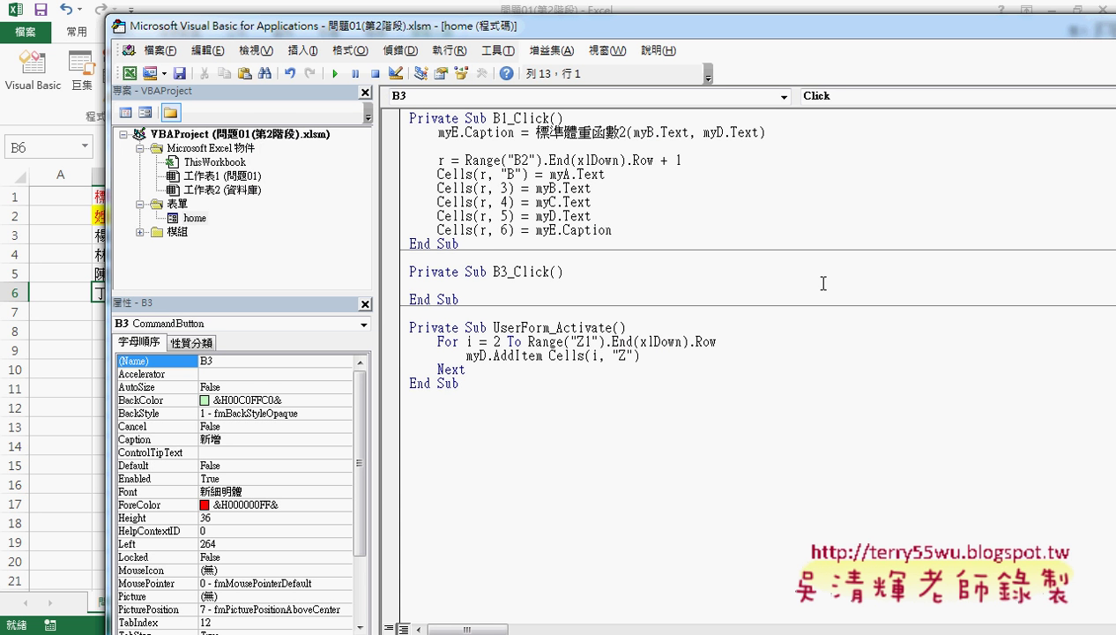
Place the cursor in B3_Click and move the editor aside to reveal the sheet.
{"action": "left_click_drag", "start_coordinate": [493, 271], "coordinate": [550, 276]}
{"action": "left_click", "coordinate": [489, 285]}
{"action": "left_click_drag", "start_coordinate": [224, 33], "coordinate": [584, 39]}
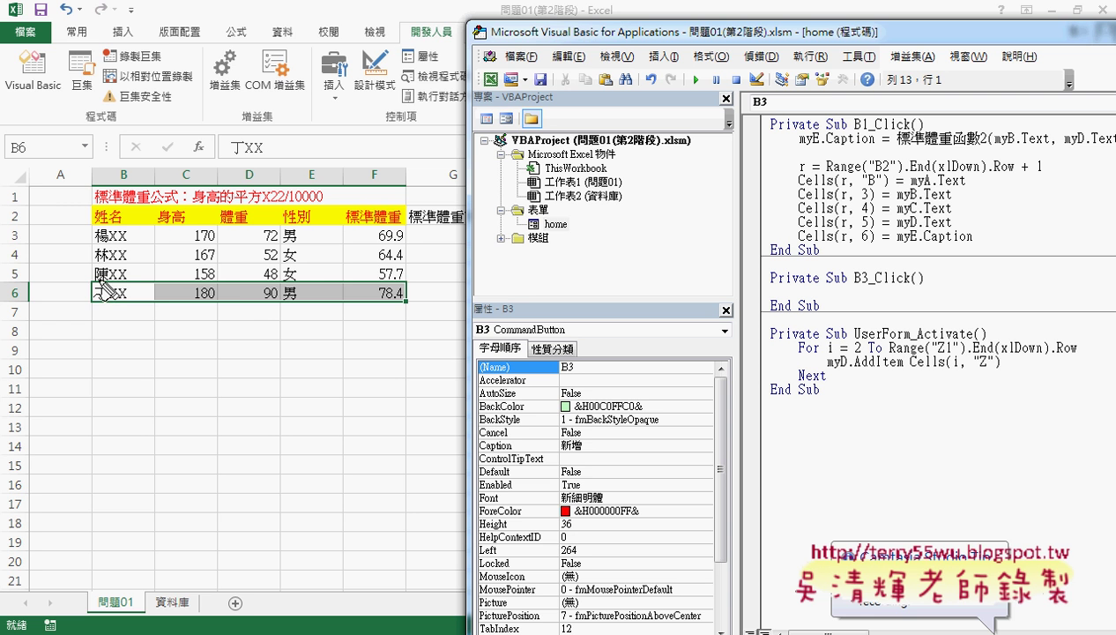
Annotate the last row 丁XX linking it to the code, clear the marks, and return to Google Docs.
{"action": "mouse_move", "coordinate": [86, 282]}
{"action": "left_mouse_down"}
{"action": "mouse_move", "coordinate": [84, 311]}
{"action": "mouse_move", "coordinate": [132, 271]}
{"action": "mouse_move", "coordinate": [413, 307]}
{"action": "mouse_move", "coordinate": [465, 286]}
{"action": "mouse_move", "coordinate": [450, 298]}
{"action": "left_mouse_up"}
{"action": "left_click_drag", "start_coordinate": [481, 259], "coordinate": [478, 326]}
{"action": "mouse_move", "coordinate": [481, 269]}
{"action": "left_mouse_down"}
{"action": "mouse_move", "coordinate": [520, 256]}
{"action": "mouse_move", "coordinate": [527, 310]}
{"action": "left_mouse_up"}
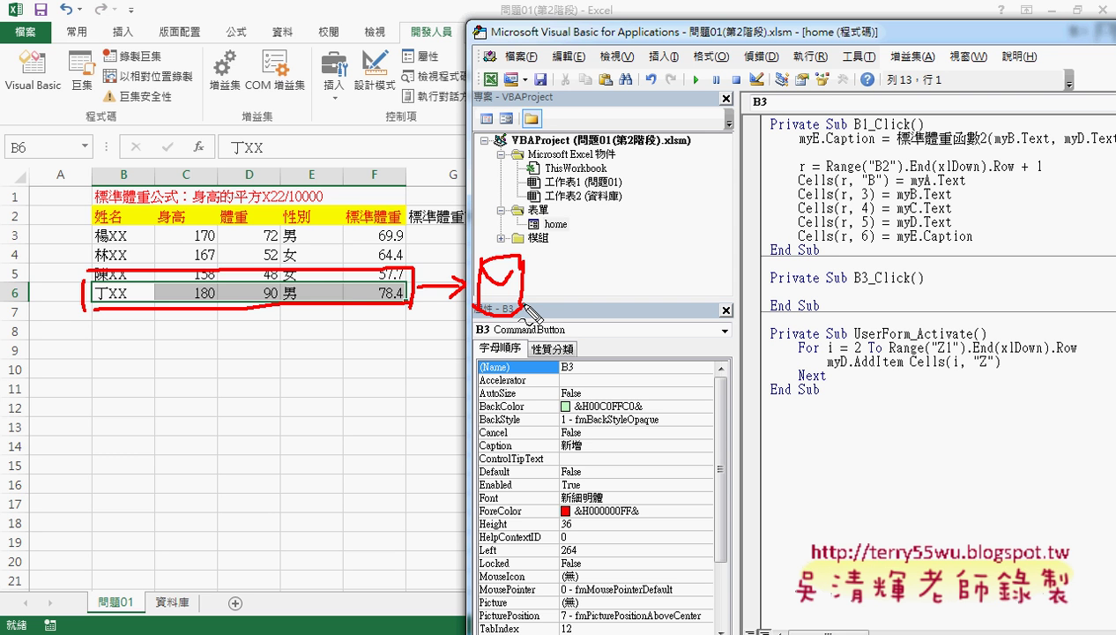
{"action": "key", "text": "Escape"}
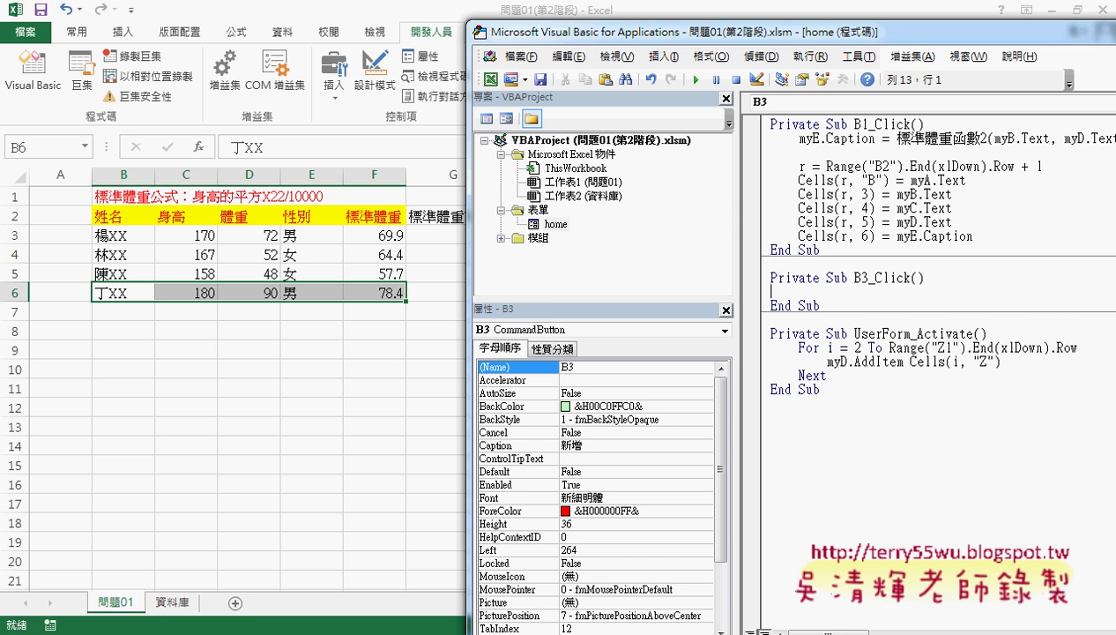
{"action": "key", "text": "alt+Tab"}
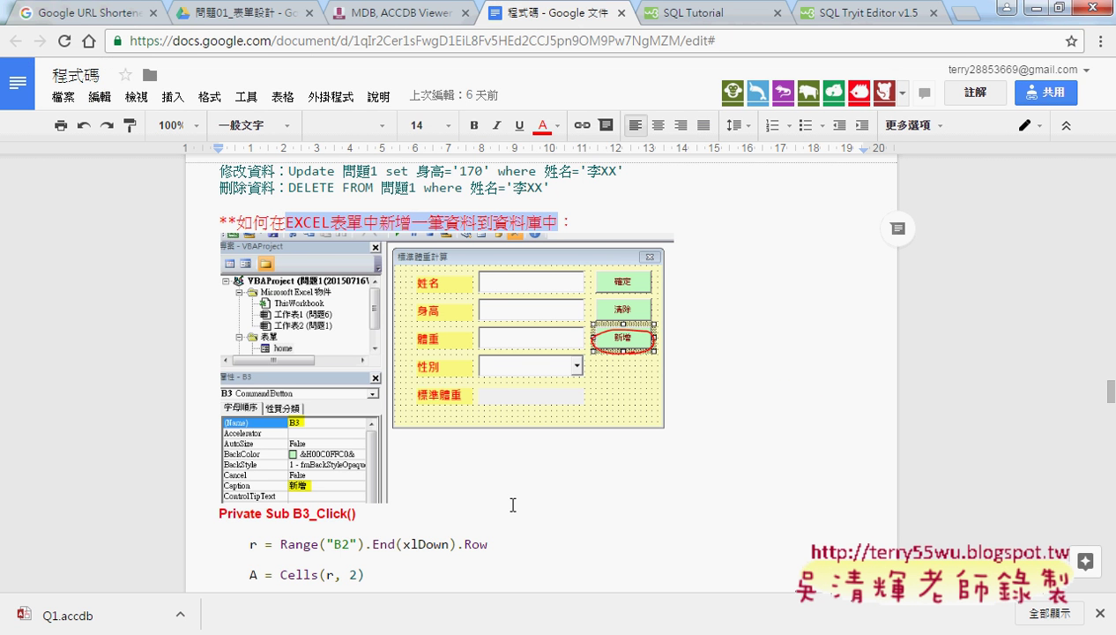
Select the B3_Click sample code and annotate the 利用ADO新增資料 call and its A–E arguments.
{"action": "scroll", "coordinate": [512, 506], "scroll_direction": "down", "scroll_amount": 3}
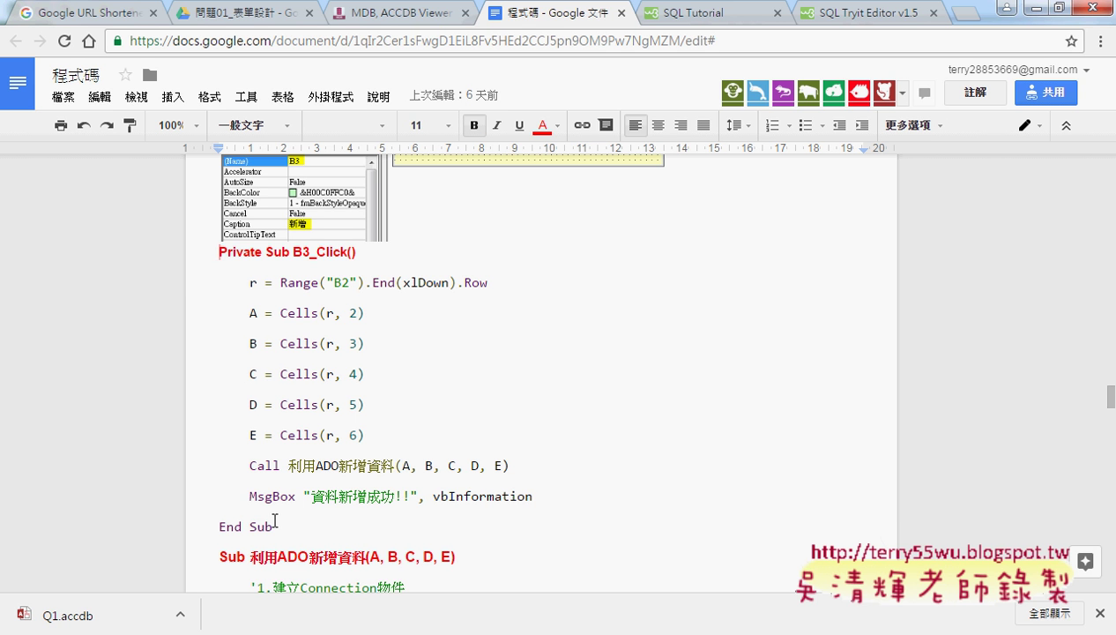
{"action": "left_click_drag", "start_coordinate": [272, 526], "coordinate": [189, 251]}
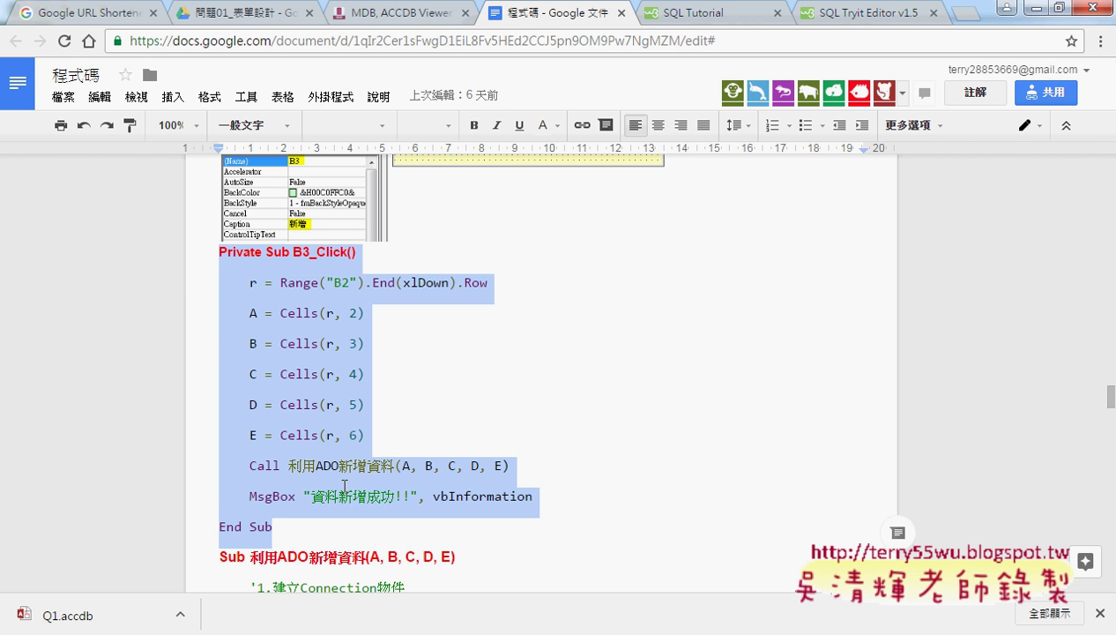
{"action": "scroll", "coordinate": [335, 467], "scroll_direction": "down", "scroll_amount": 1}
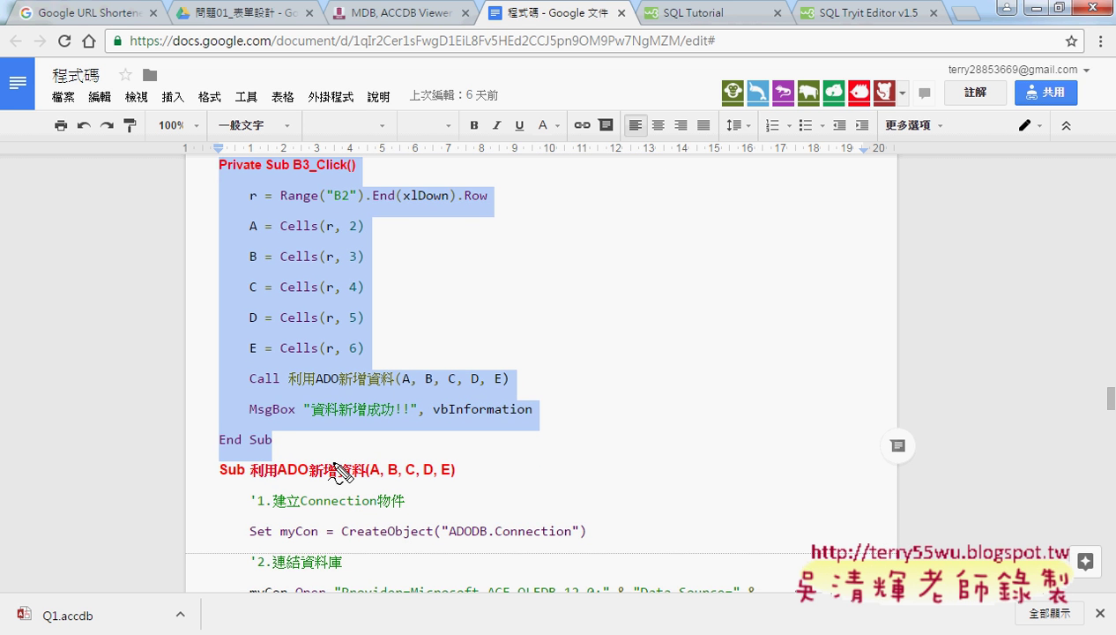
{"action": "left_click_drag", "start_coordinate": [296, 388], "coordinate": [395, 389]}
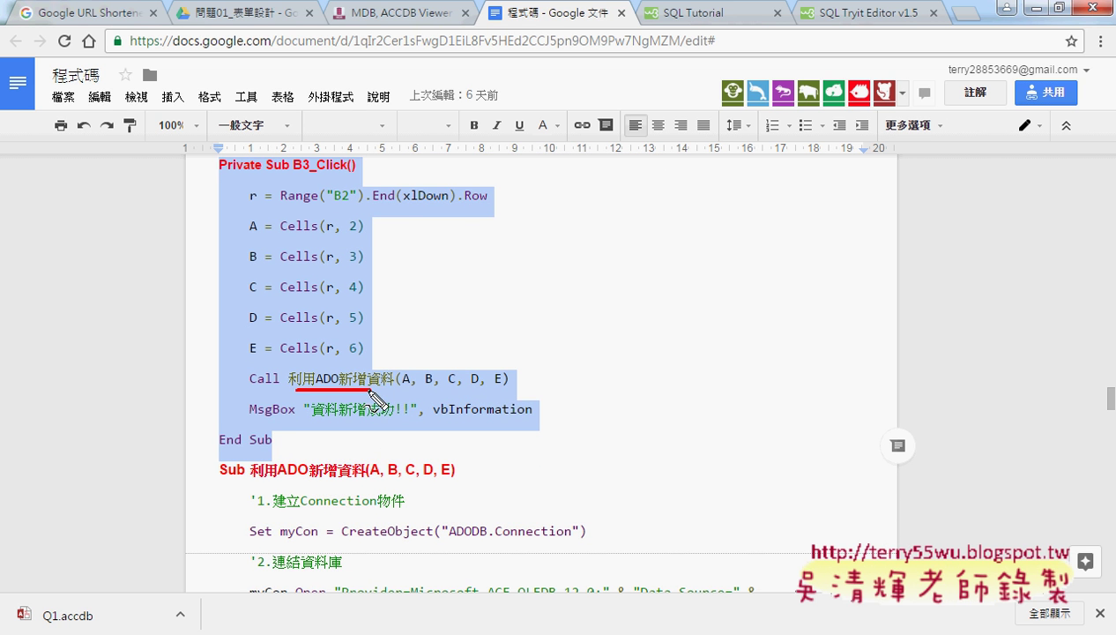
{"action": "left_click_drag", "start_coordinate": [278, 371], "coordinate": [190, 473]}
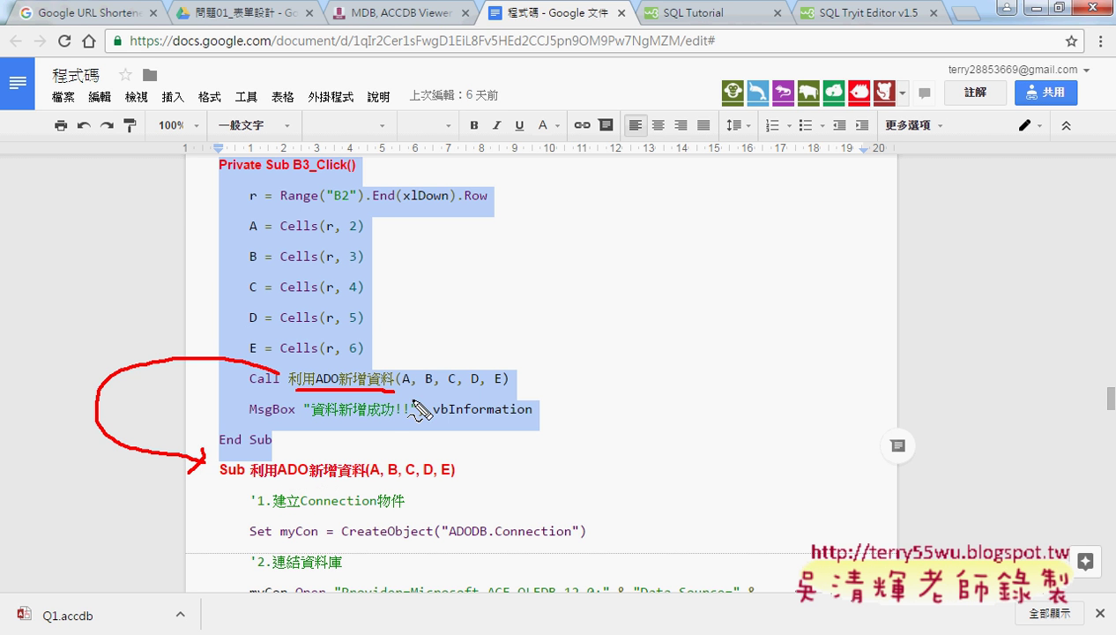
{"action": "left_click_drag", "start_coordinate": [375, 474], "coordinate": [375, 479]}
{"action": "left_click_drag", "start_coordinate": [403, 386], "coordinate": [413, 386]}
{"action": "left_click_drag", "start_coordinate": [258, 215], "coordinate": [256, 240]}
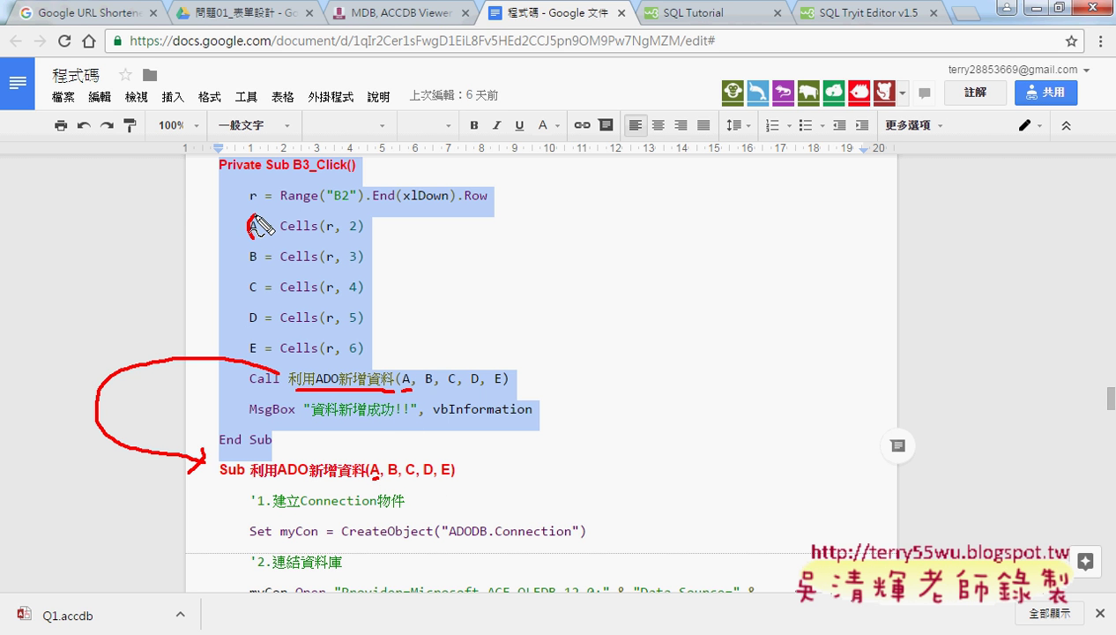
{"action": "mouse_move", "coordinate": [258, 335]}
{"action": "left_mouse_down"}
{"action": "mouse_move", "coordinate": [254, 362]}
{"action": "mouse_move", "coordinate": [432, 398]}
{"action": "left_mouse_up"}
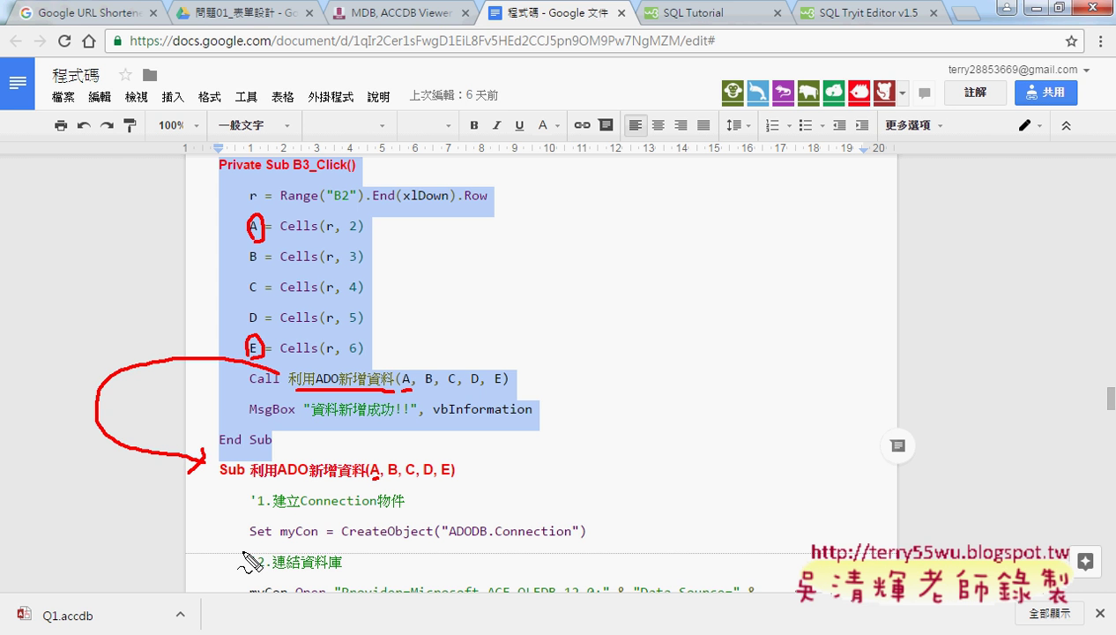
Clear the pen marks, select the code through the insert sub's End Sub, and minimize Chrome.
{"action": "key", "text": "Escape"}
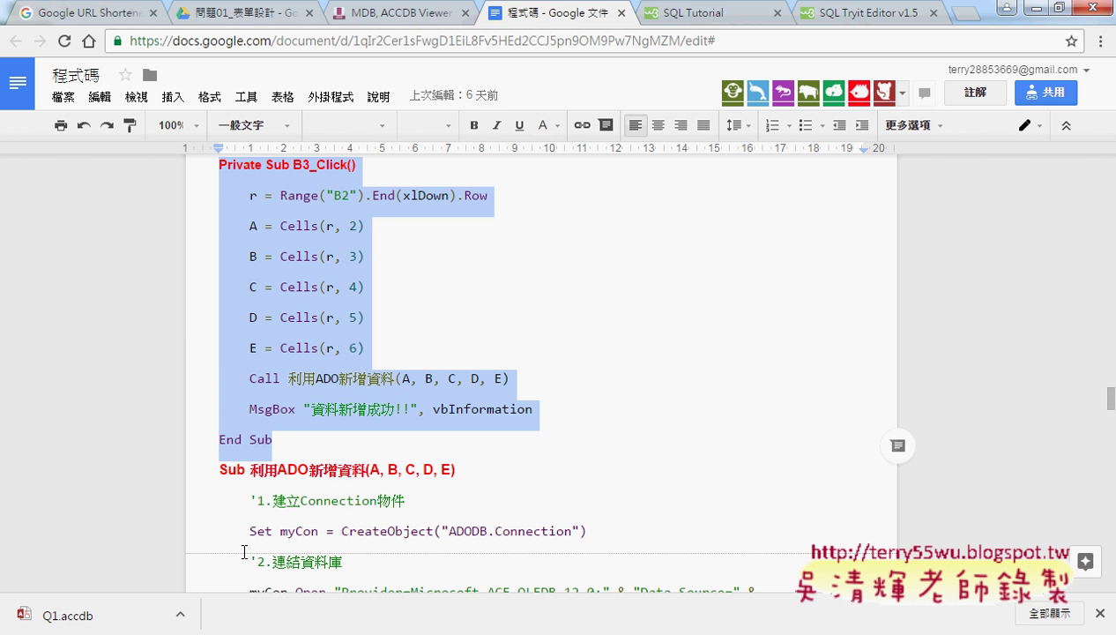
{"action": "left_click", "coordinate": [252, 168]}
{"action": "left_click", "coordinate": [219, 165]}
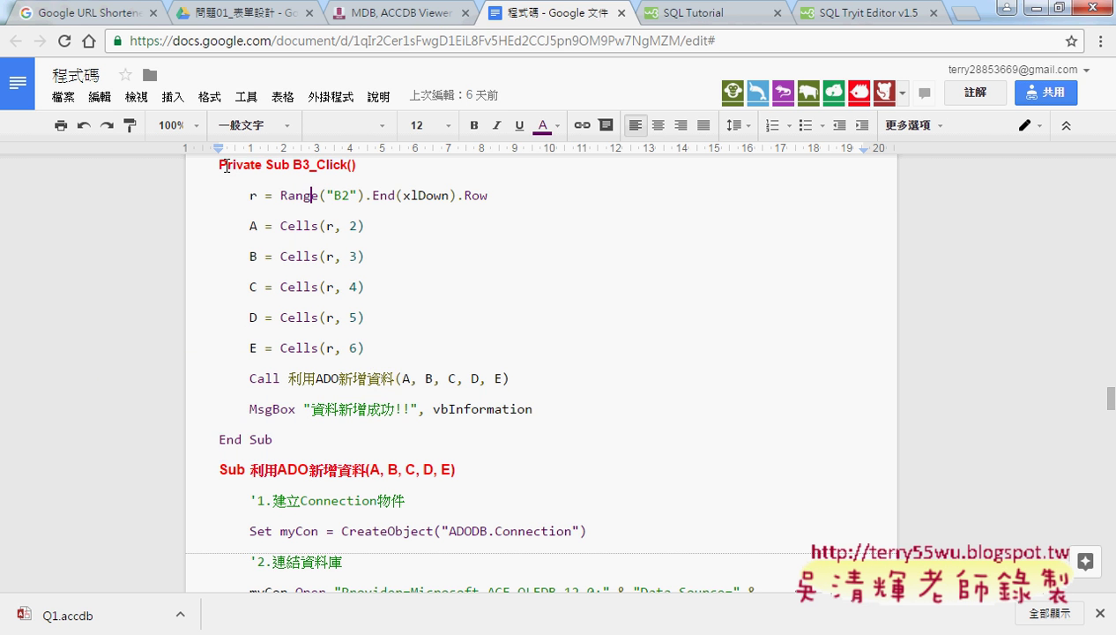
{"action": "scroll", "coordinate": [302, 493], "scroll_direction": "down", "scroll_amount": 3}
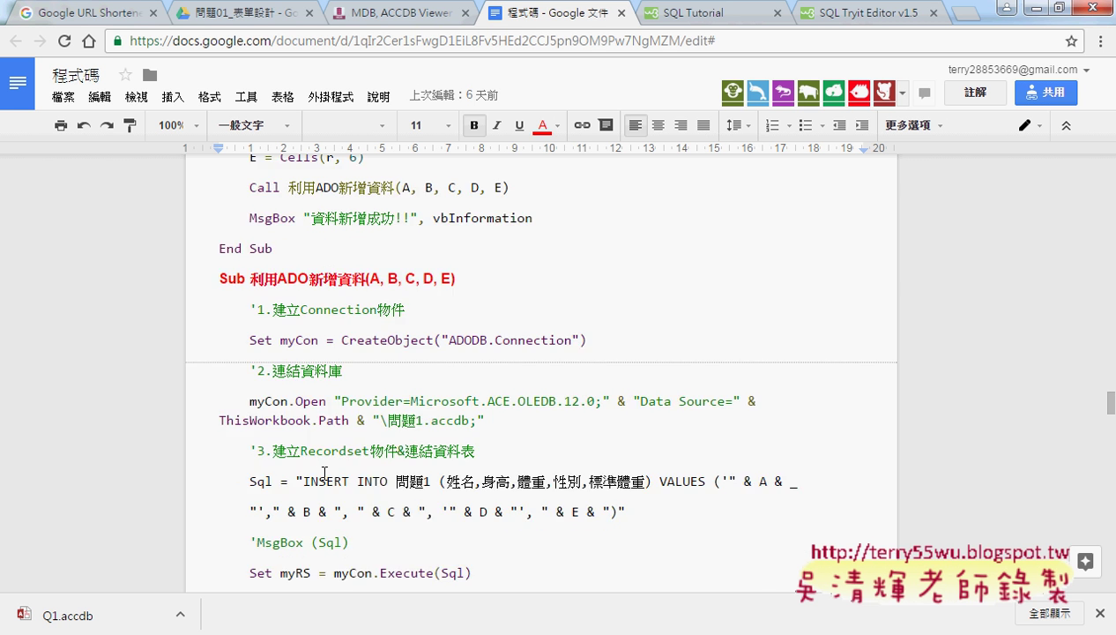
{"action": "left_click", "coordinate": [295, 532], "text": "shift"}
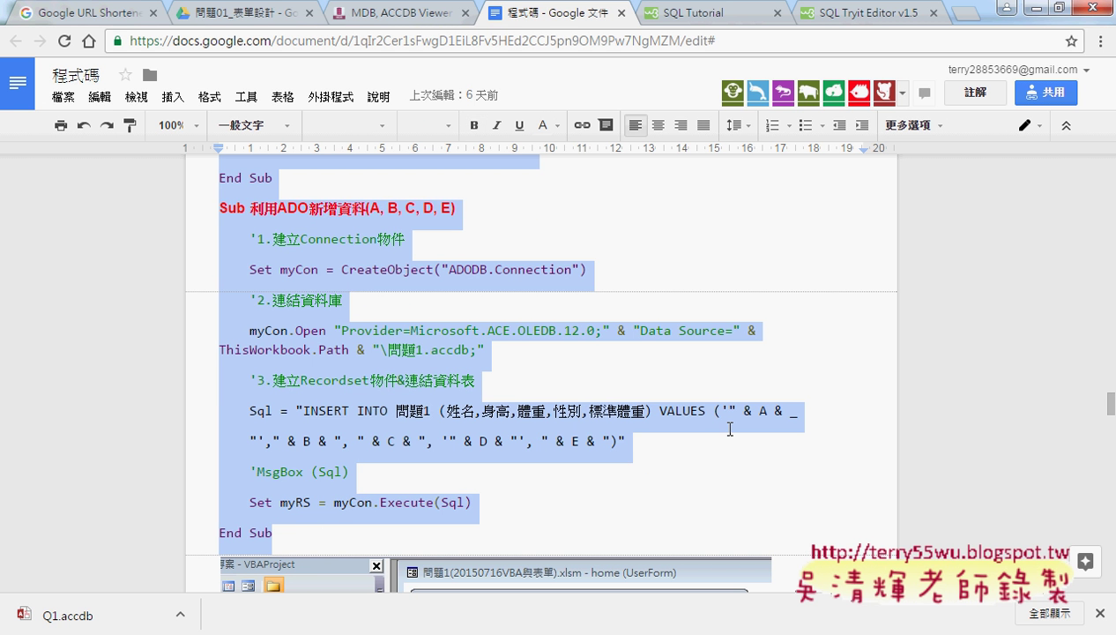
{"action": "left_click", "coordinate": [1032, 8]}
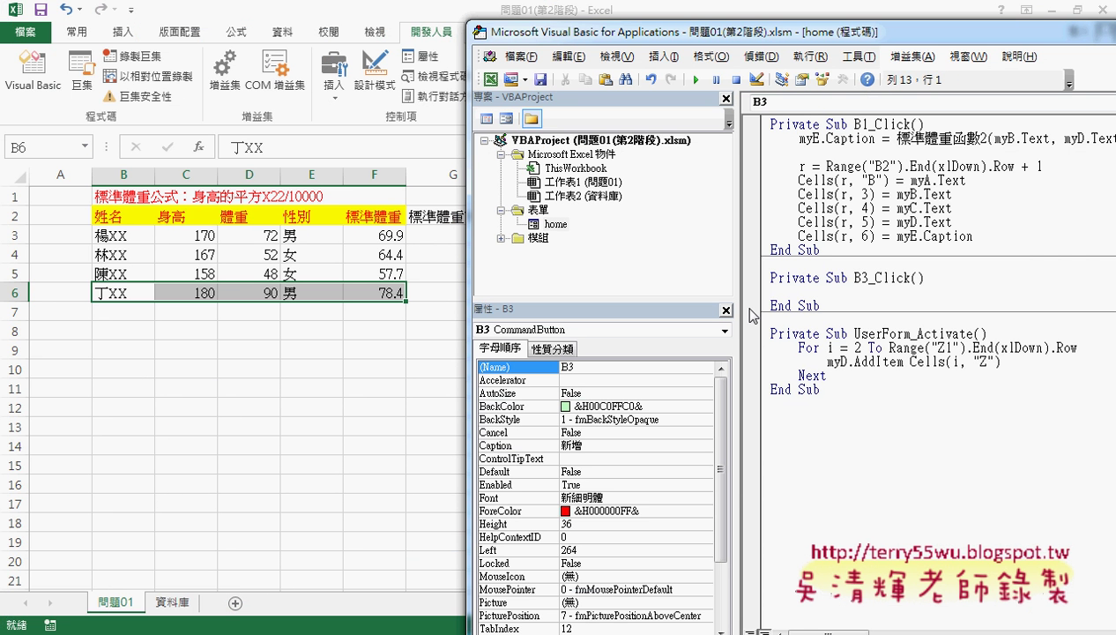
Replace the empty B3_Click with the pasted B3_Click code and 利用ADO新增資料 sub.
{"action": "left_click_drag", "start_coordinate": [840, 307], "coordinate": [770, 275]}
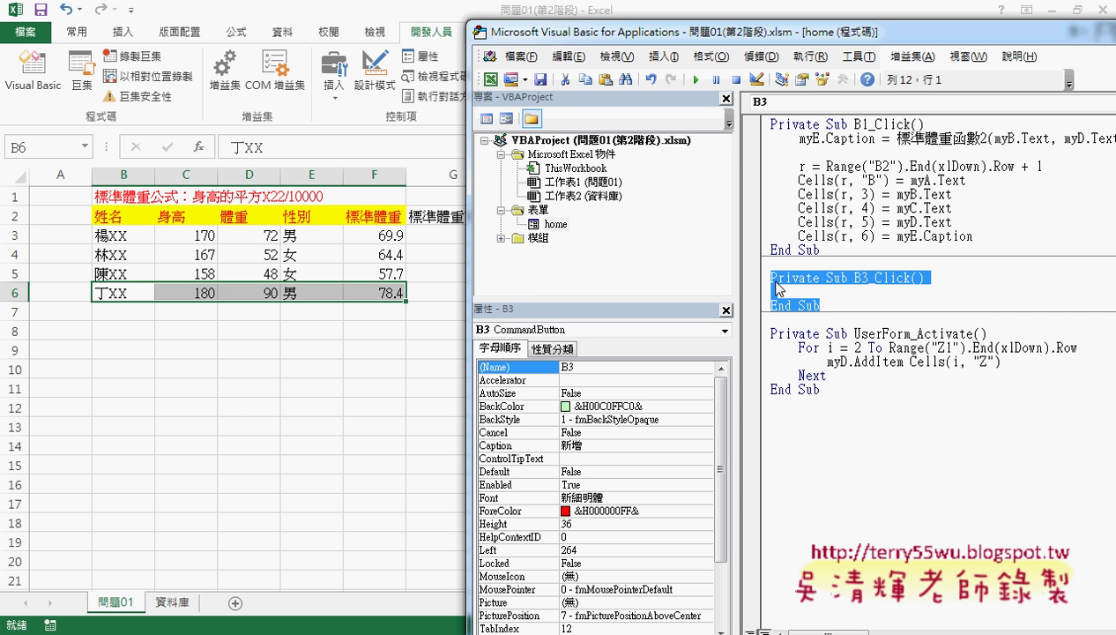
{"action": "key", "text": "Delete"}
{"action": "key", "text": "Delete"}
{"action": "key", "text": "Delete"}
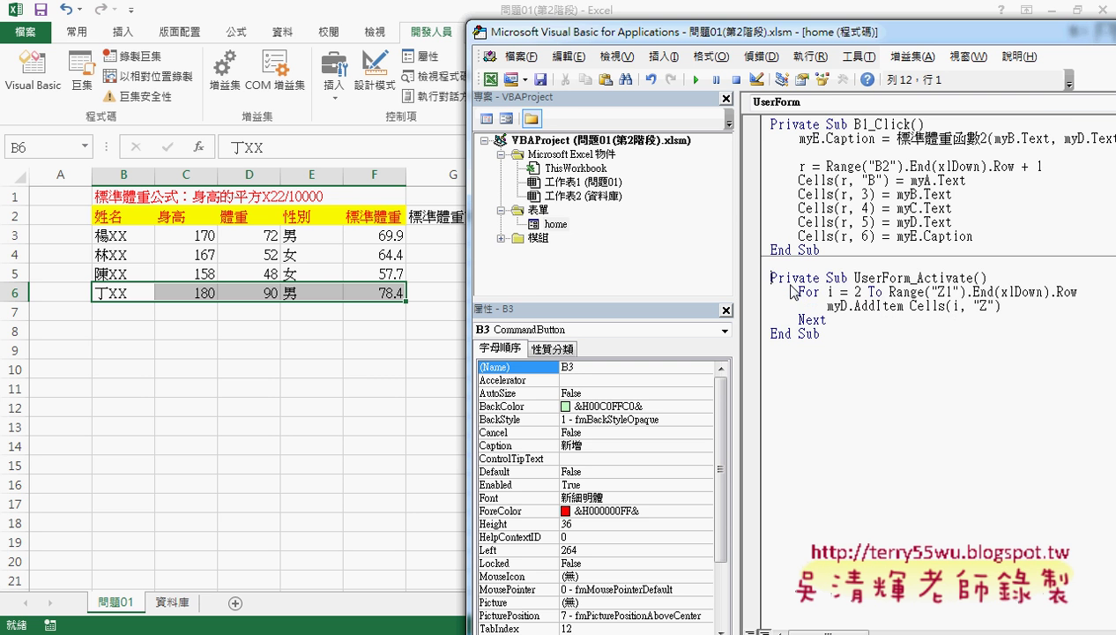
{"action": "key", "text": "Down"}
{"action": "key", "text": "Down"}
{"action": "key", "text": "ctrl+z"}
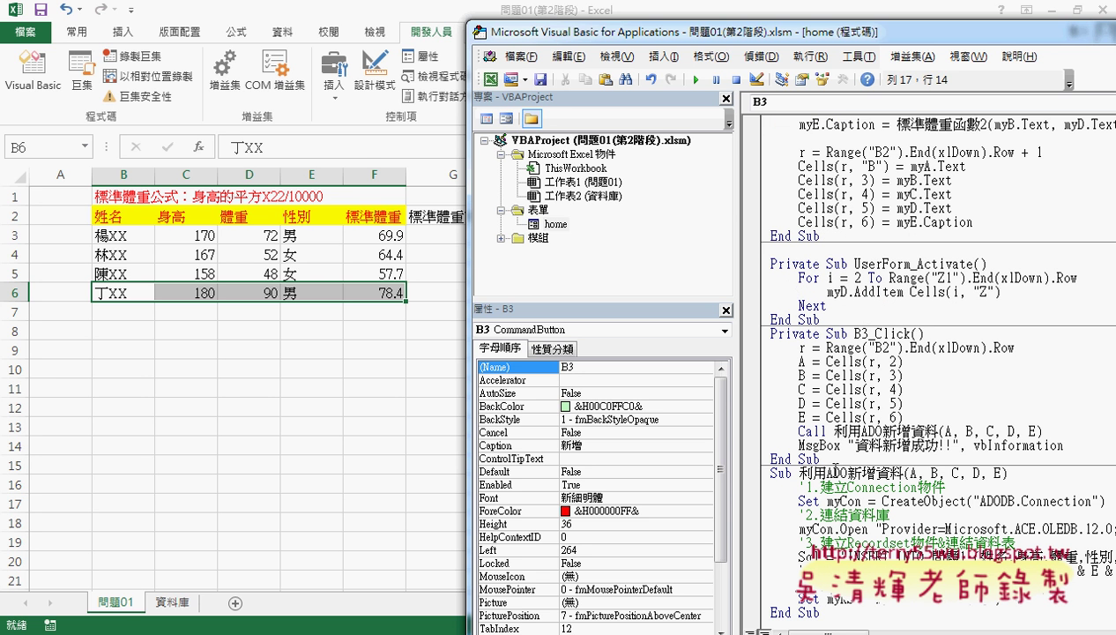
{"action": "mouse_move", "coordinate": [820, 459]}
{"action": "left_mouse_down"}
{"action": "mouse_move", "coordinate": [762, 370]}
{"action": "mouse_move", "coordinate": [760, 333]}
{"action": "left_mouse_up"}
{"action": "left_click_drag", "start_coordinate": [732, 265], "coordinate": [598, 170]}
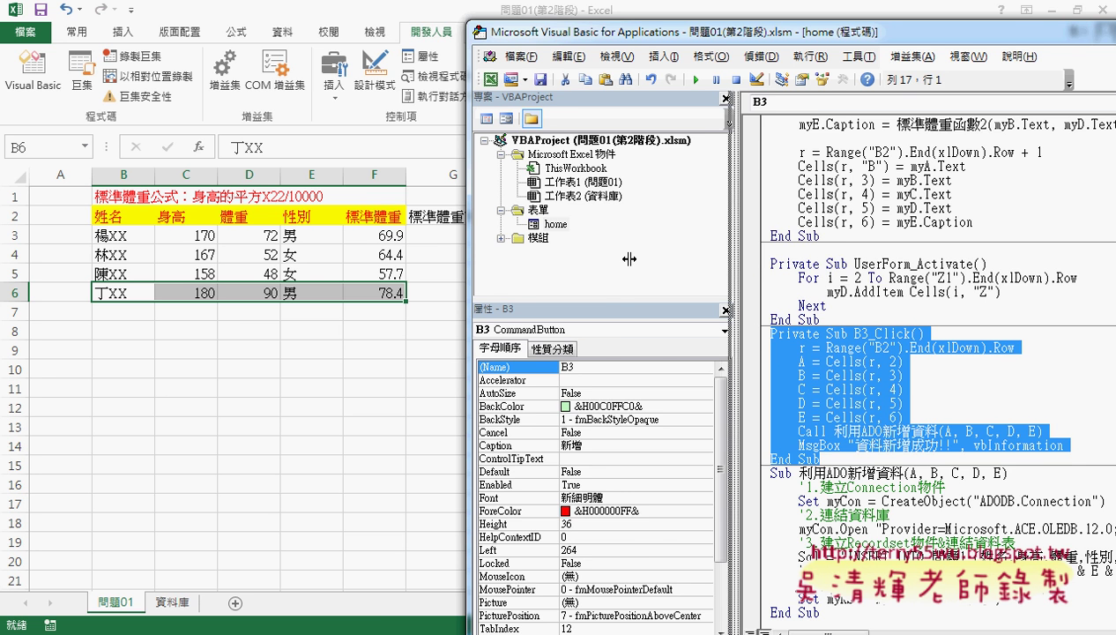
{"action": "left_click_drag", "start_coordinate": [432, 13], "coordinate": [387, 17]}
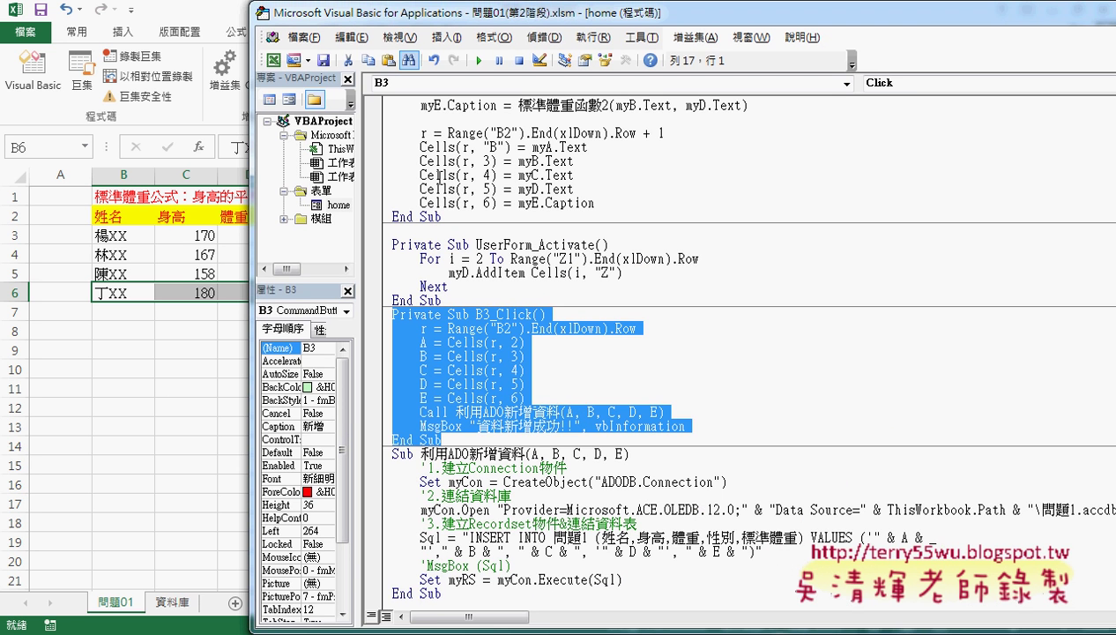
{"action": "scroll", "coordinate": [596, 434], "scroll_direction": "down", "scroll_amount": 1}
{"action": "left_click", "coordinate": [424, 427]}
{"action": "left_click_drag", "start_coordinate": [420, 427], "coordinate": [524, 427]}
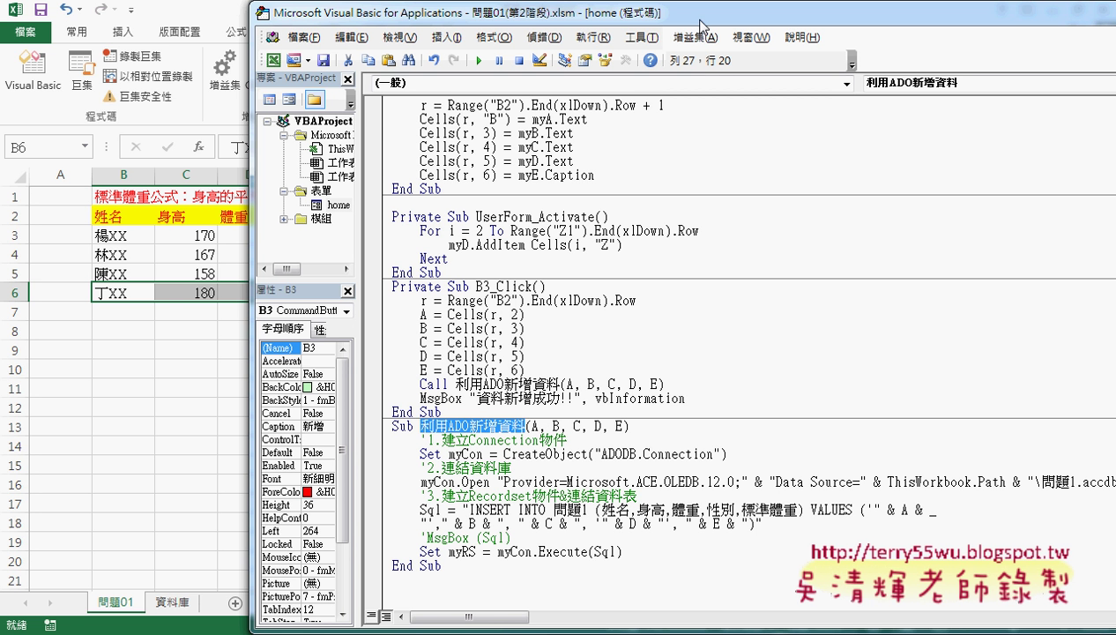
{"action": "left_click_drag", "start_coordinate": [698, 26], "coordinate": [596, 29]}
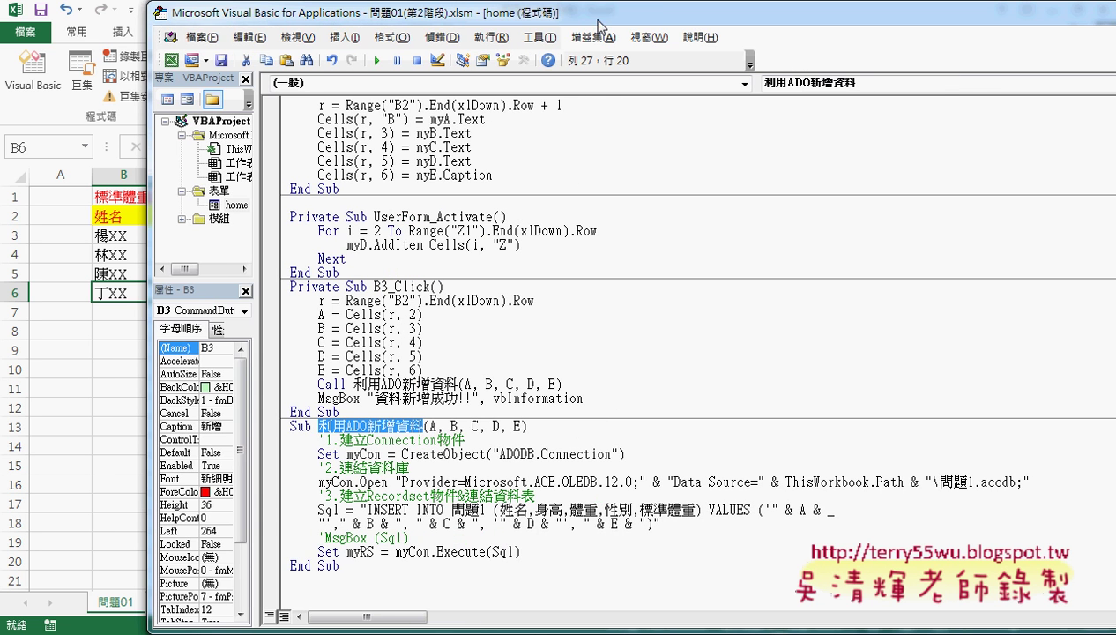
{"action": "left_click", "coordinate": [334, 455]}
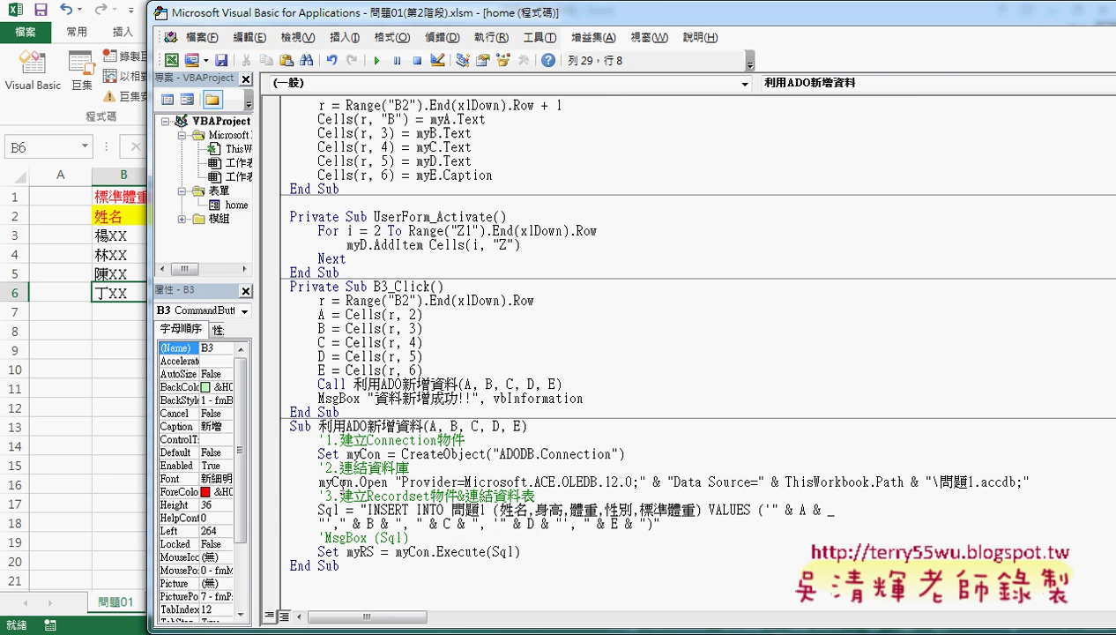
{"action": "left_click", "coordinate": [340, 481]}
{"action": "left_click_drag", "start_coordinate": [378, 454], "coordinate": [486, 454]}
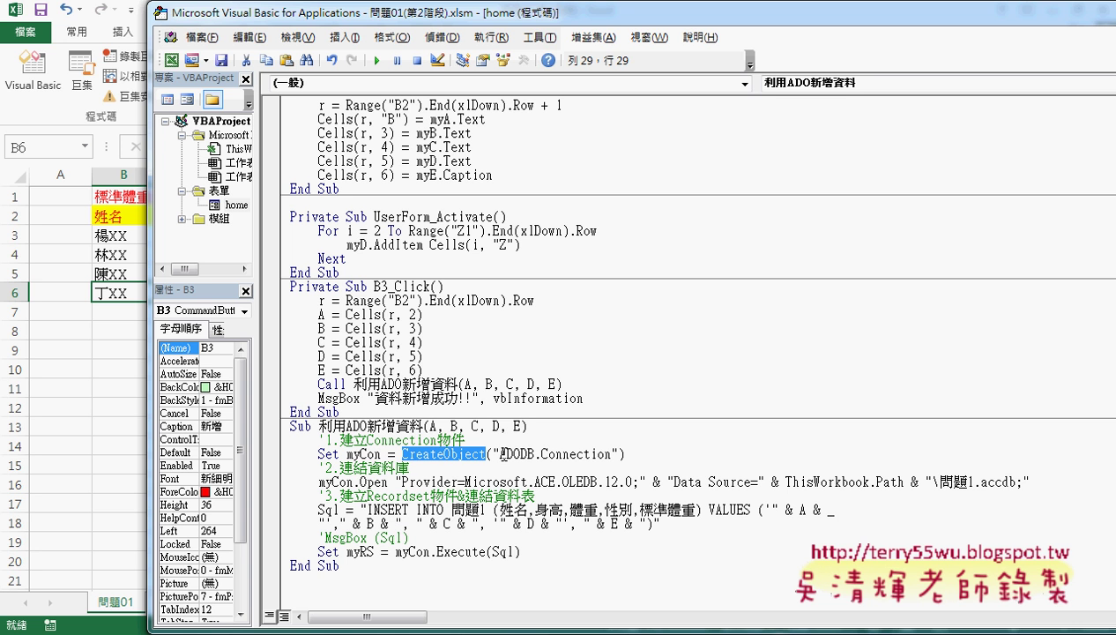
{"action": "left_click_drag", "start_coordinate": [499, 454], "coordinate": [534, 460]}
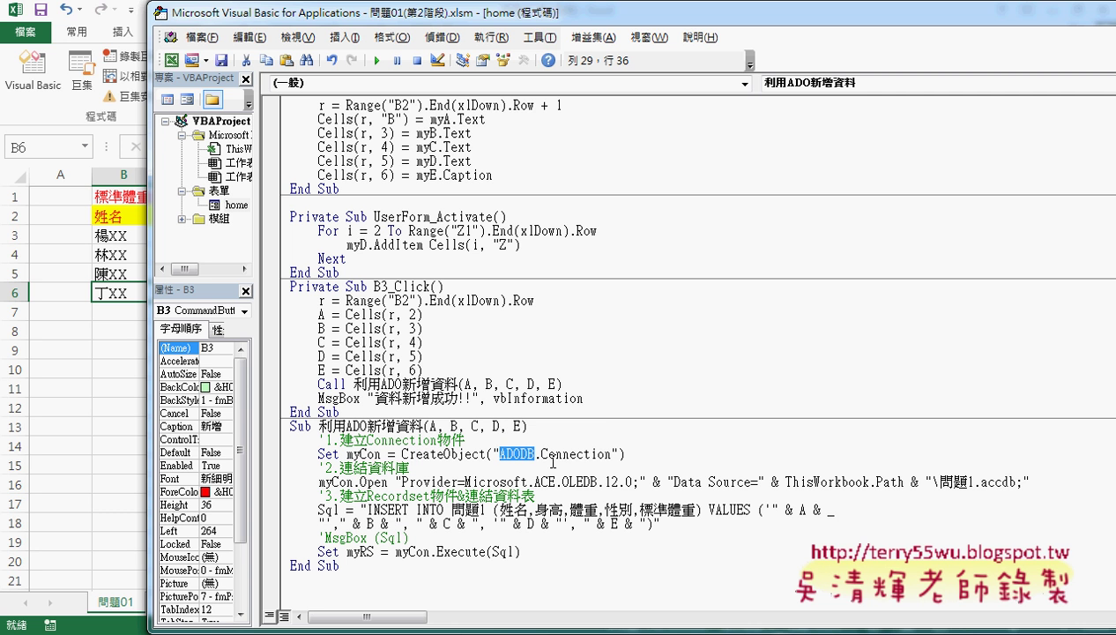
{"action": "left_click_drag", "start_coordinate": [542, 454], "coordinate": [612, 455]}
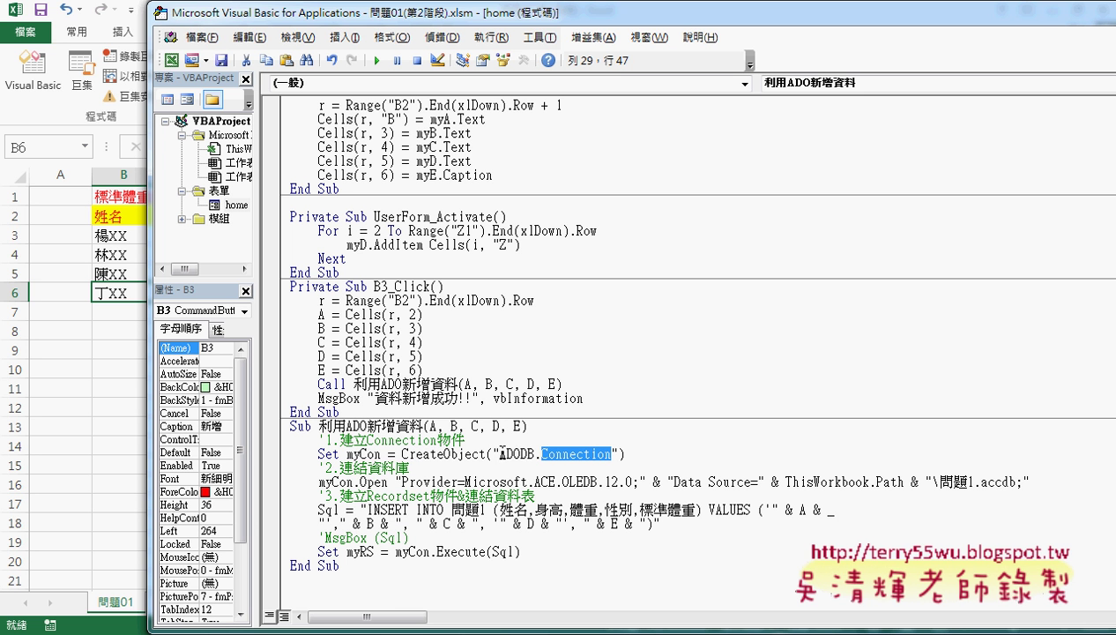
{"action": "left_click_drag", "start_coordinate": [499, 454], "coordinate": [613, 454]}
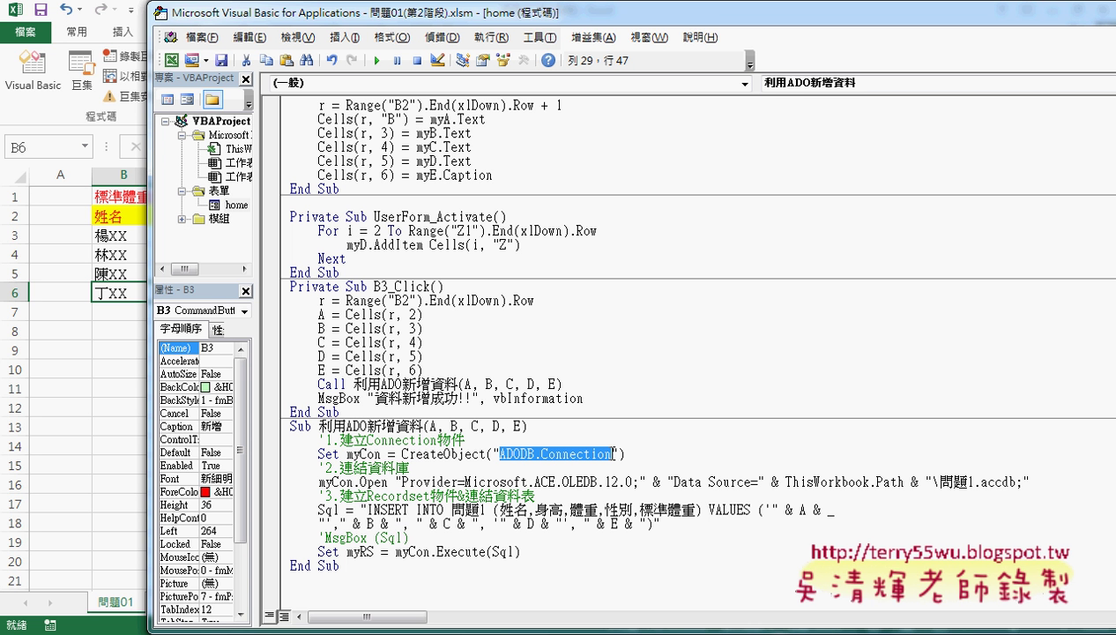
In Tools > References, inspect the ActiveX Data Objects Recordset 6.0 and 6.1 libraries.
{"action": "left_click", "coordinate": [539, 37]}
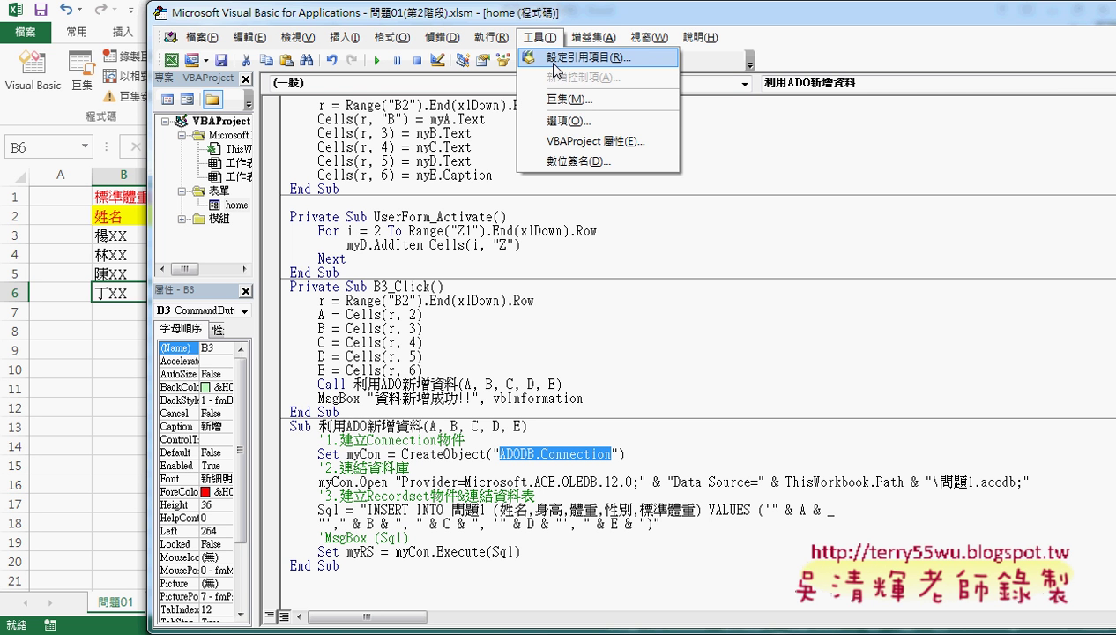
{"action": "left_click", "coordinate": [556, 59]}
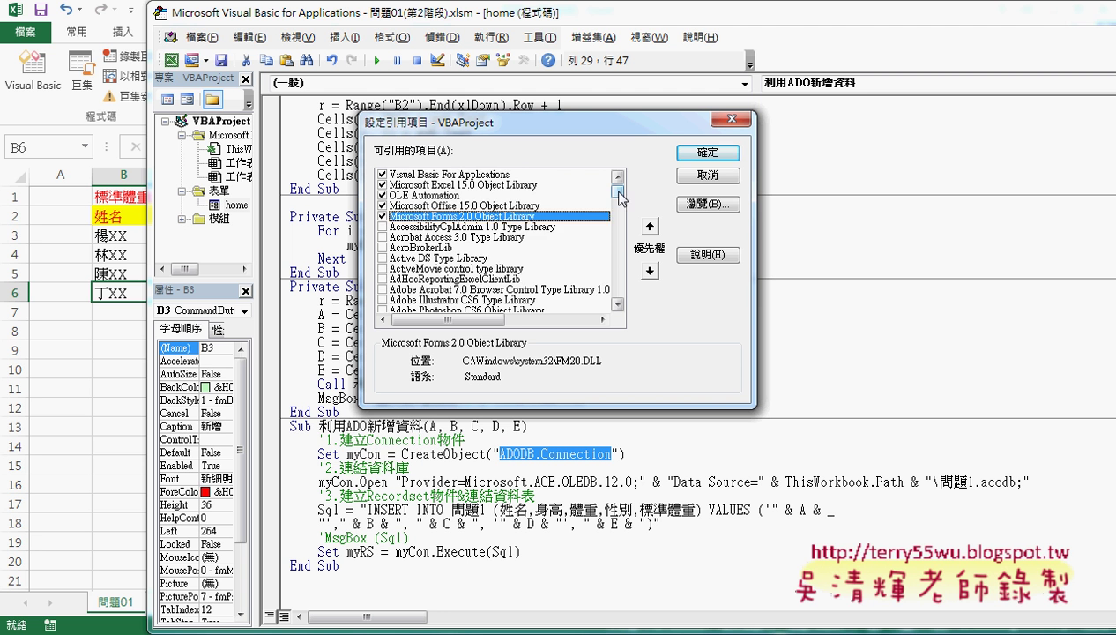
{"action": "left_click_drag", "start_coordinate": [620, 193], "coordinate": [622, 226]}
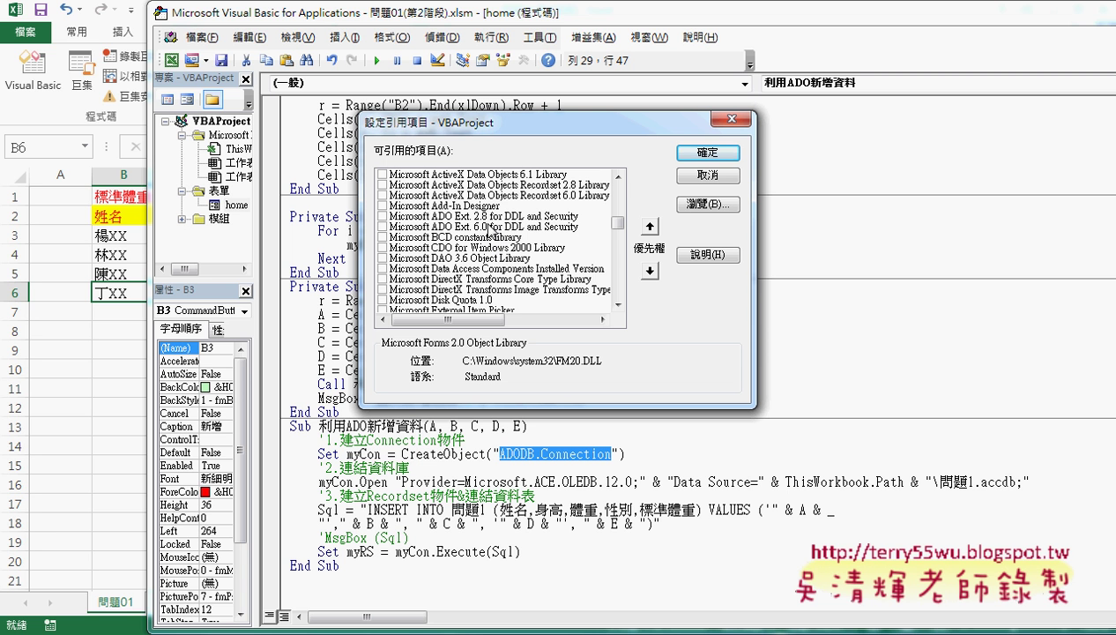
{"action": "left_click", "coordinate": [620, 183]}
{"action": "left_click", "coordinate": [620, 183]}
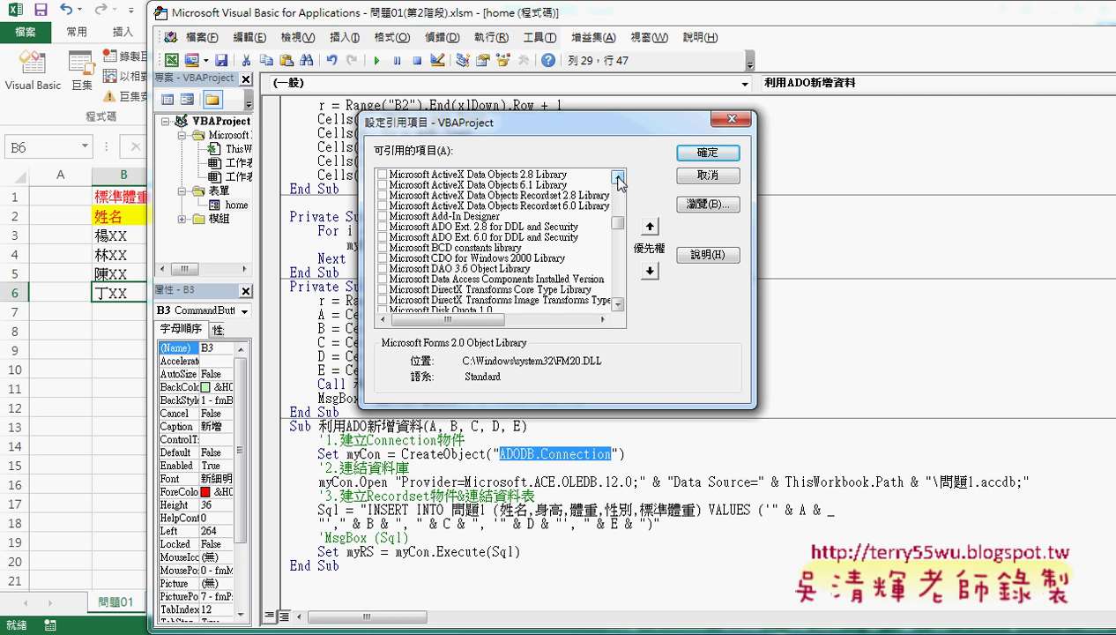
{"action": "left_click", "coordinate": [620, 183]}
{"action": "left_click", "coordinate": [591, 226]}
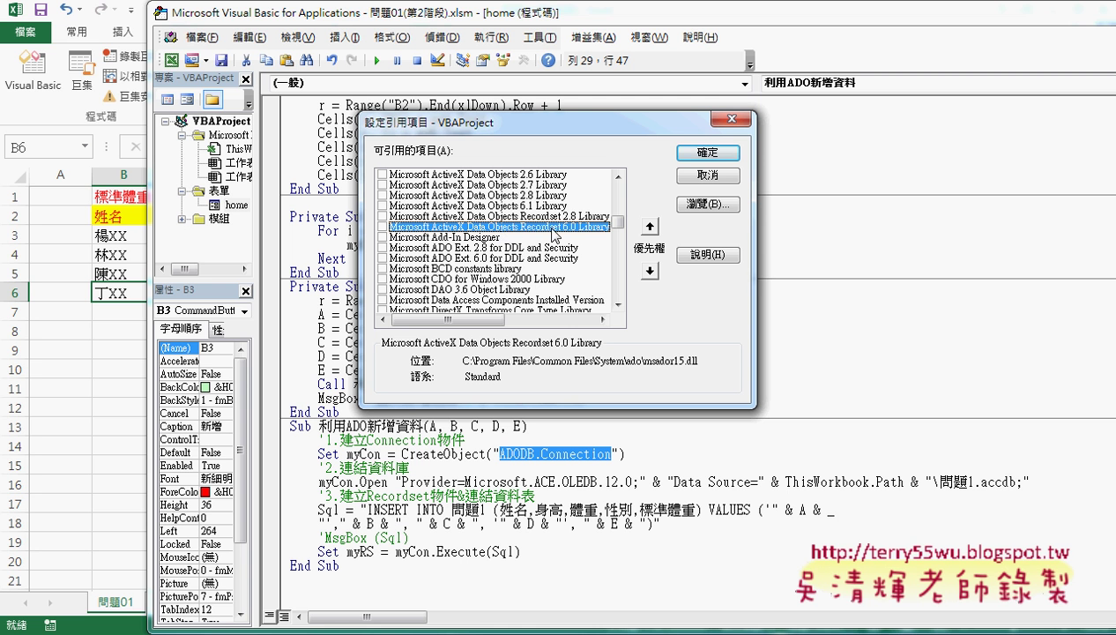
{"action": "left_click", "coordinate": [555, 206]}
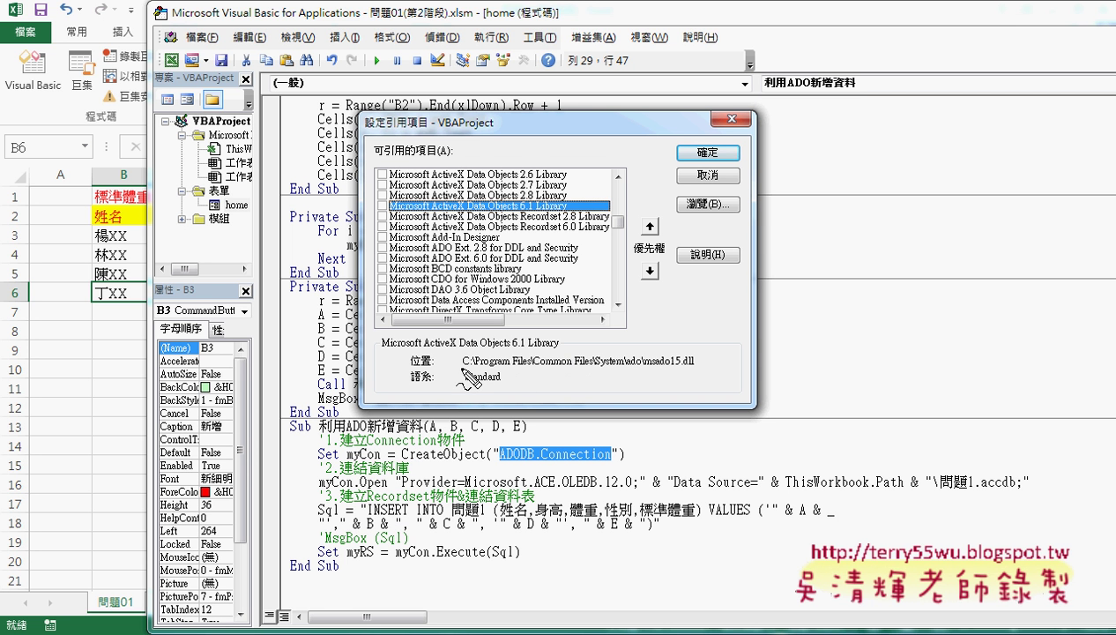
Point out the ado library path, check versions 2.8 and 2.7, and cancel the References dialog.
{"action": "left_click_drag", "start_coordinate": [460, 367], "coordinate": [520, 369]}
{"action": "left_click_drag", "start_coordinate": [632, 372], "coordinate": [696, 370]}
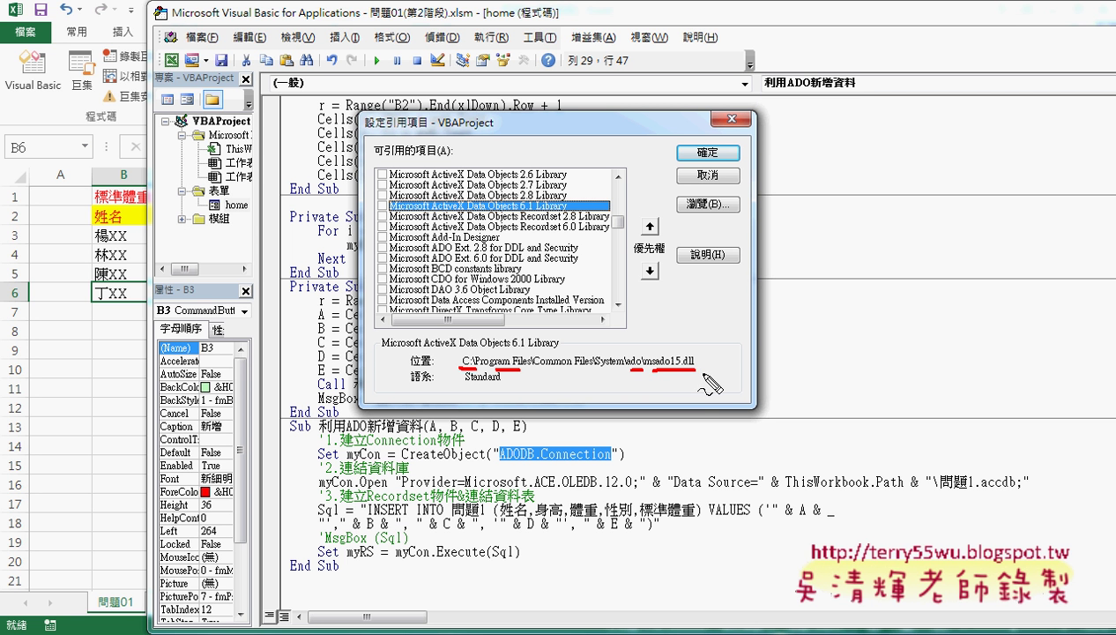
{"action": "key", "text": "Escape"}
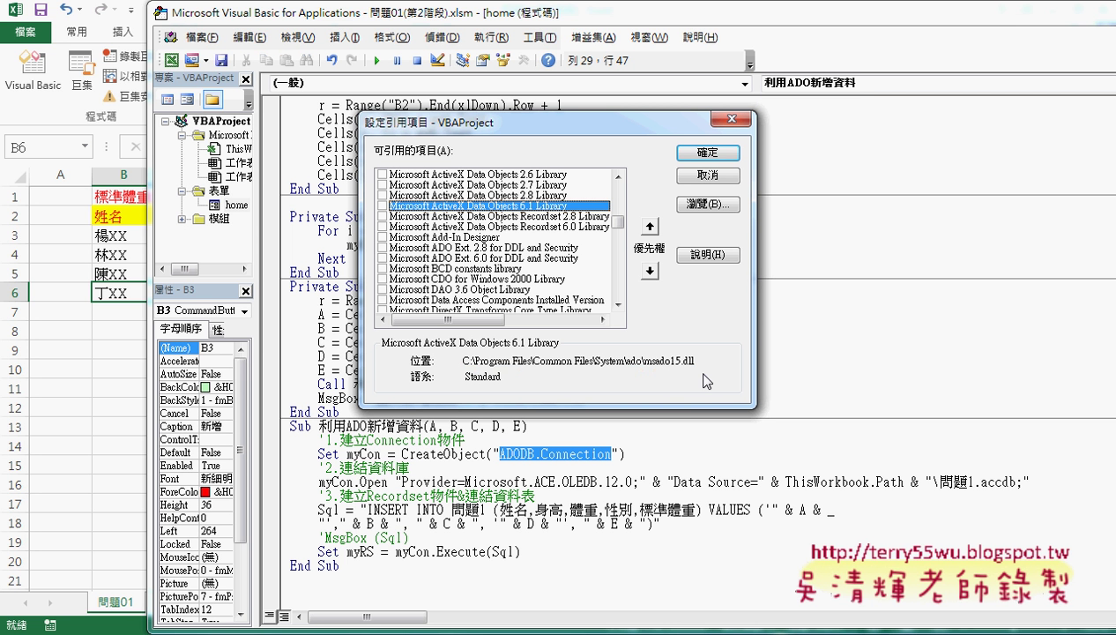
{"action": "left_click", "coordinate": [546, 195]}
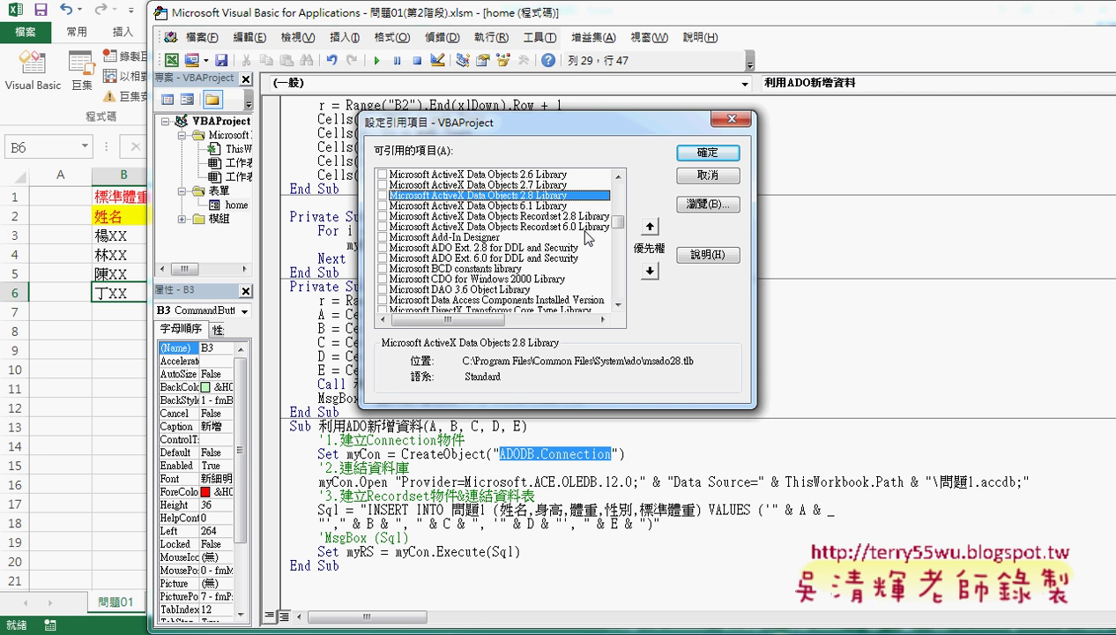
{"action": "left_click", "coordinate": [554, 184]}
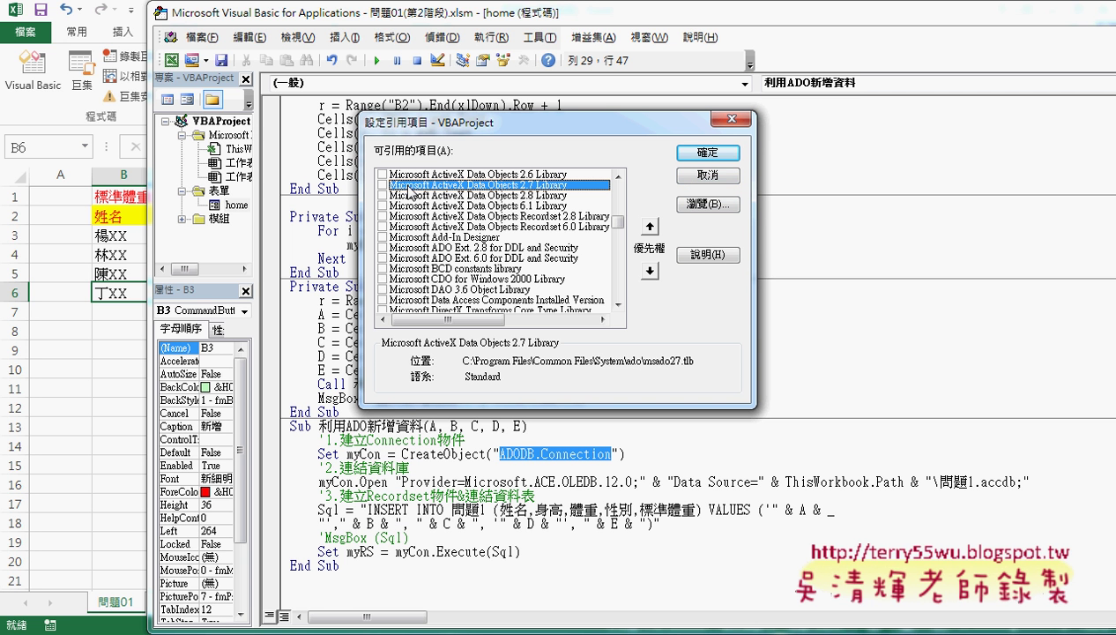
{"action": "left_click", "coordinate": [702, 175]}
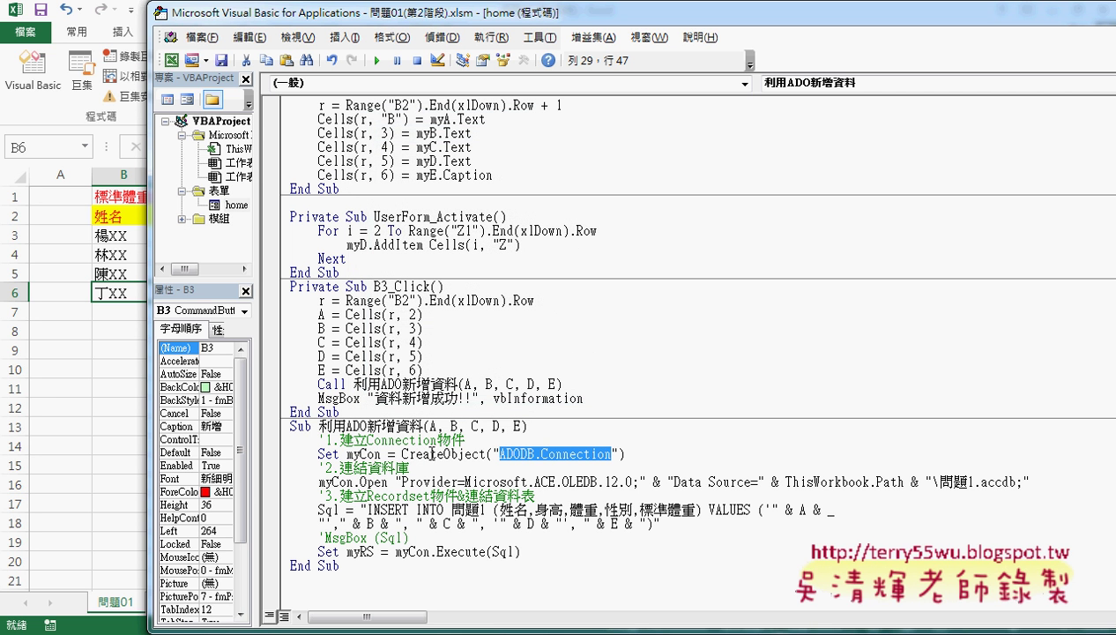
{"action": "left_click_drag", "start_coordinate": [382, 453], "coordinate": [346, 454]}
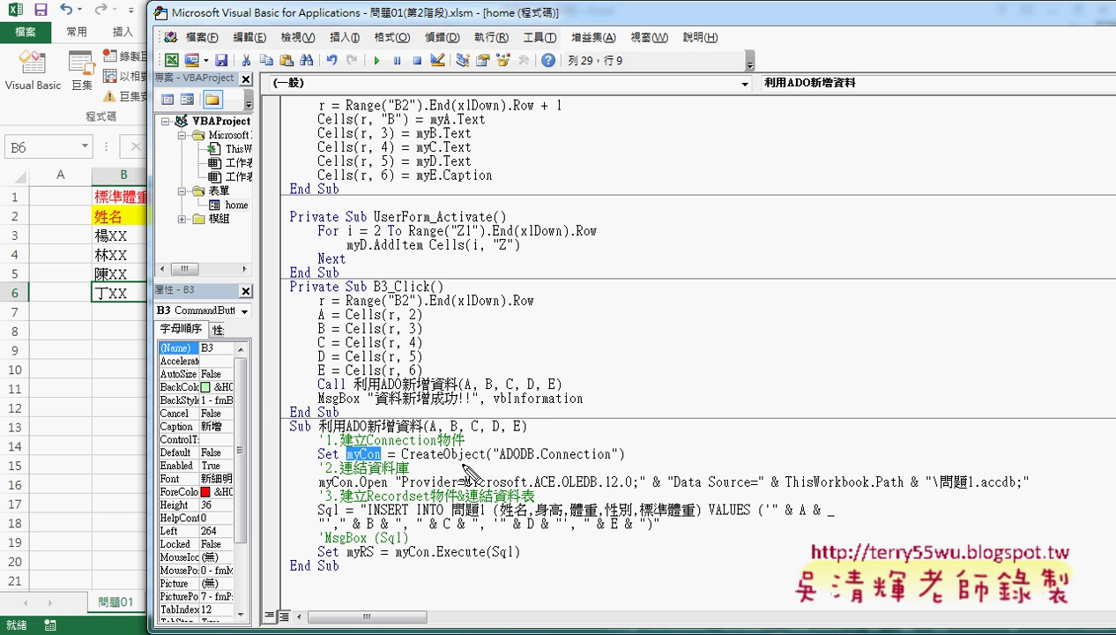
{"action": "mouse_move", "coordinate": [432, 460]}
{"action": "left_mouse_down"}
{"action": "mouse_move", "coordinate": [527, 461]}
{"action": "mouse_move", "coordinate": [382, 451]}
{"action": "mouse_move", "coordinate": [401, 465]}
{"action": "left_mouse_up"}
{"action": "left_click_drag", "start_coordinate": [293, 461], "coordinate": [385, 460]}
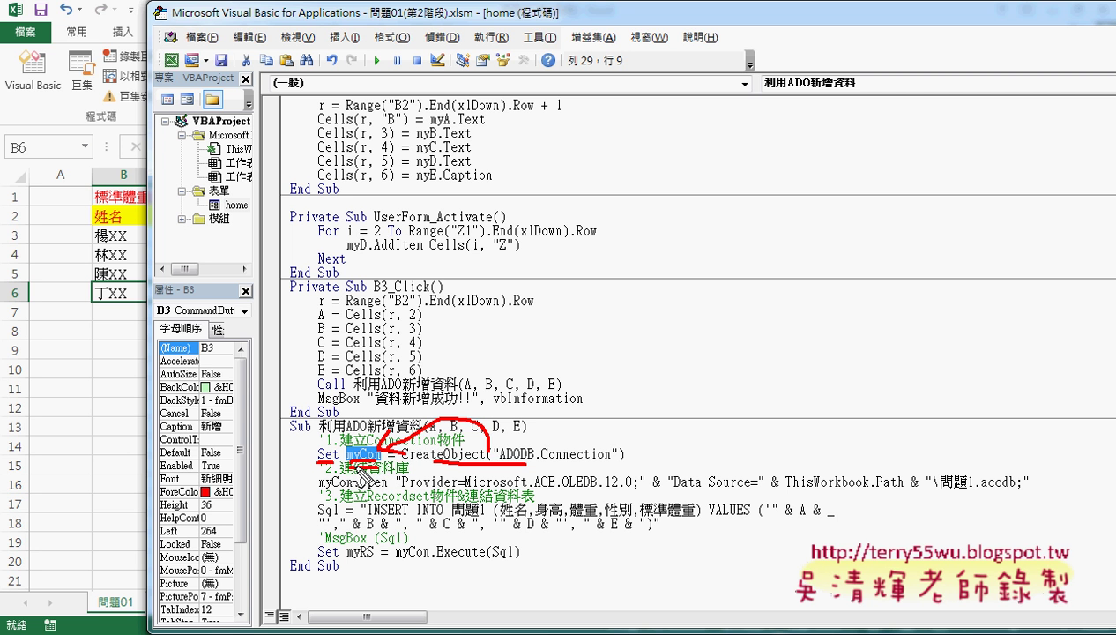
{"action": "key", "text": "Escape"}
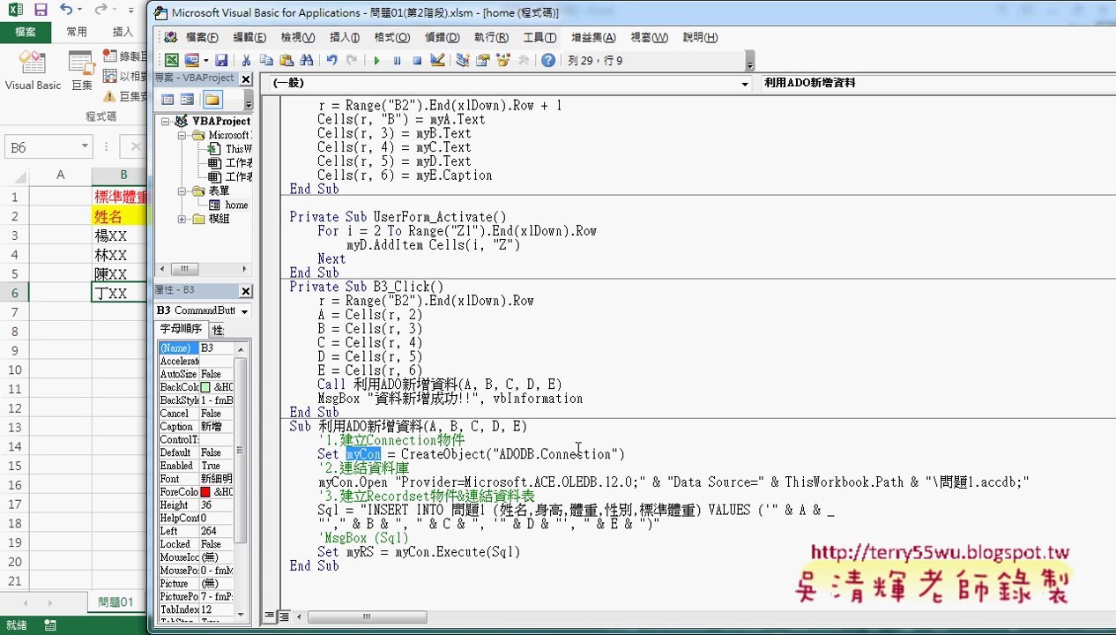
{"action": "left_click_drag", "start_coordinate": [611, 453], "coordinate": [502, 453]}
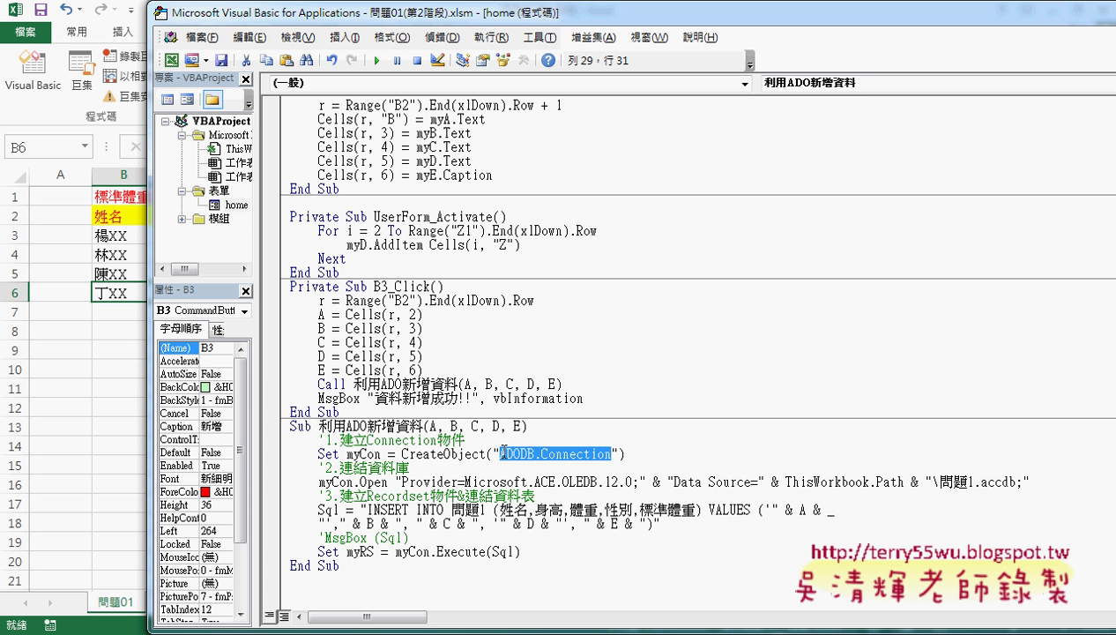
{"action": "left_click", "coordinate": [347, 481]}
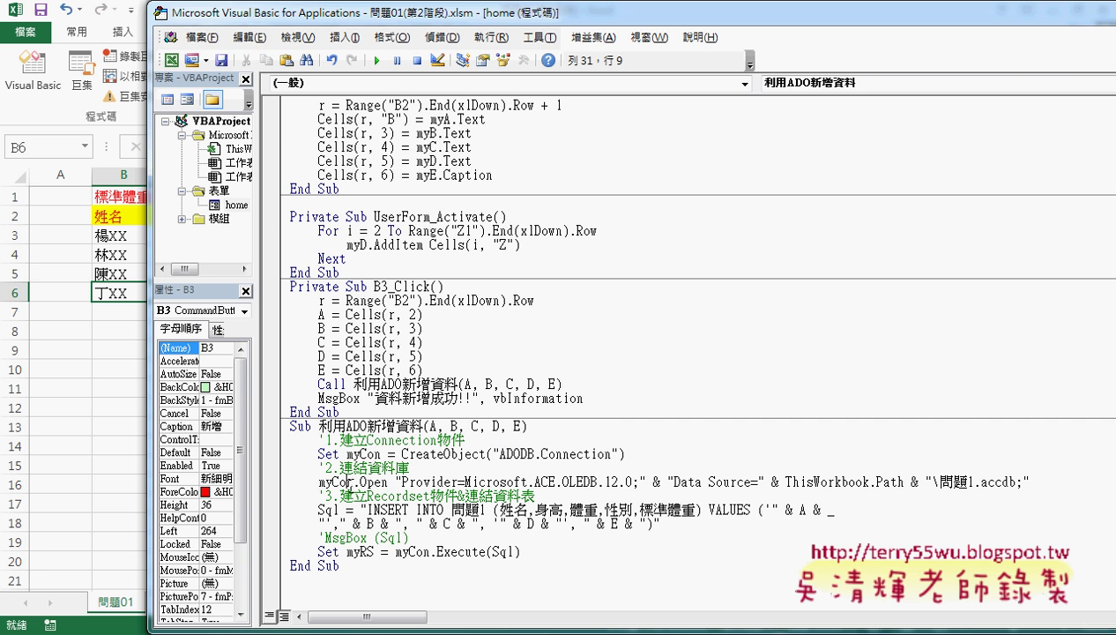
{"action": "mouse_move", "coordinate": [353, 481]}
{"action": "left_mouse_down"}
{"action": "mouse_move", "coordinate": [319, 482]}
{"action": "mouse_move", "coordinate": [388, 482]}
{"action": "left_mouse_up"}
{"action": "left_click_drag", "start_coordinate": [672, 482], "coordinate": [906, 482]}
{"action": "left_click", "coordinate": [775, 483]}
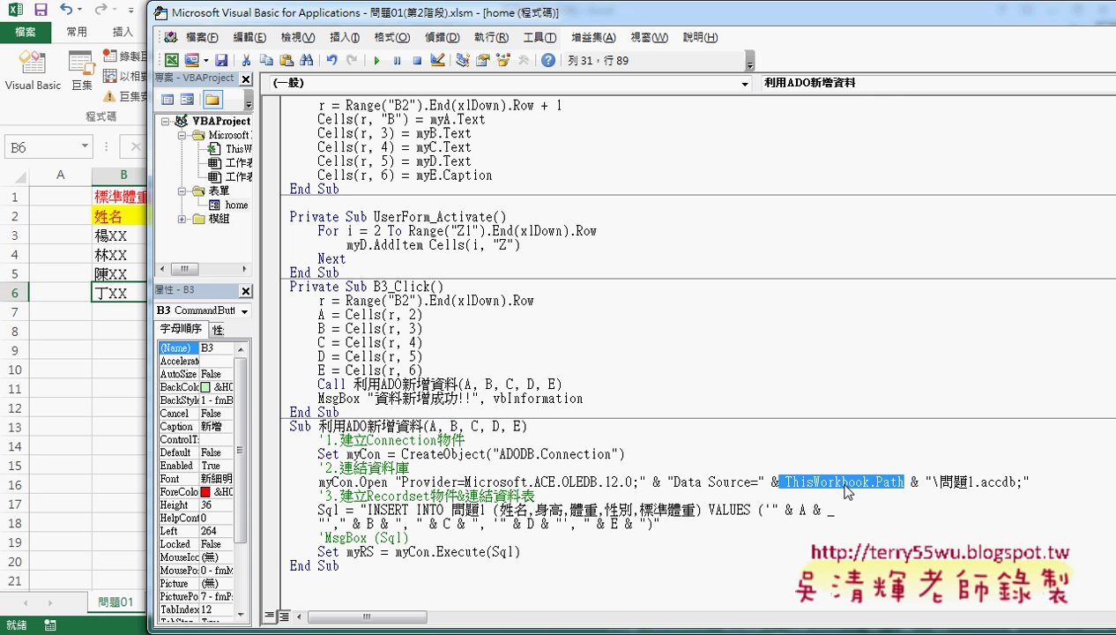
{"action": "left_click_drag", "start_coordinate": [932, 482], "coordinate": [1020, 484]}
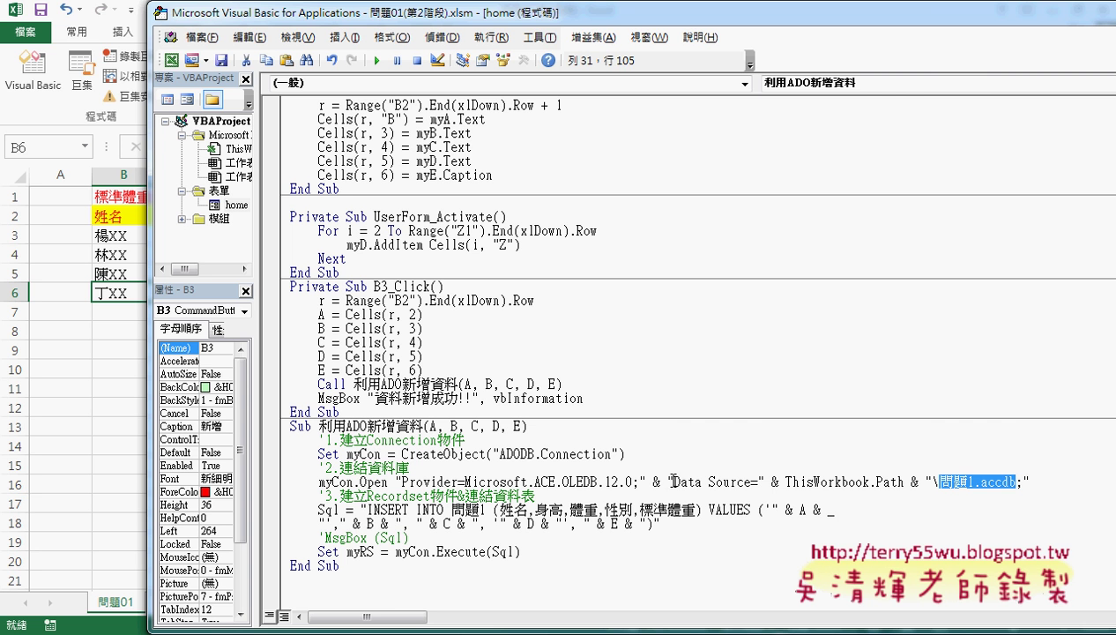
{"action": "left_click_drag", "start_coordinate": [673, 482], "coordinate": [757, 482]}
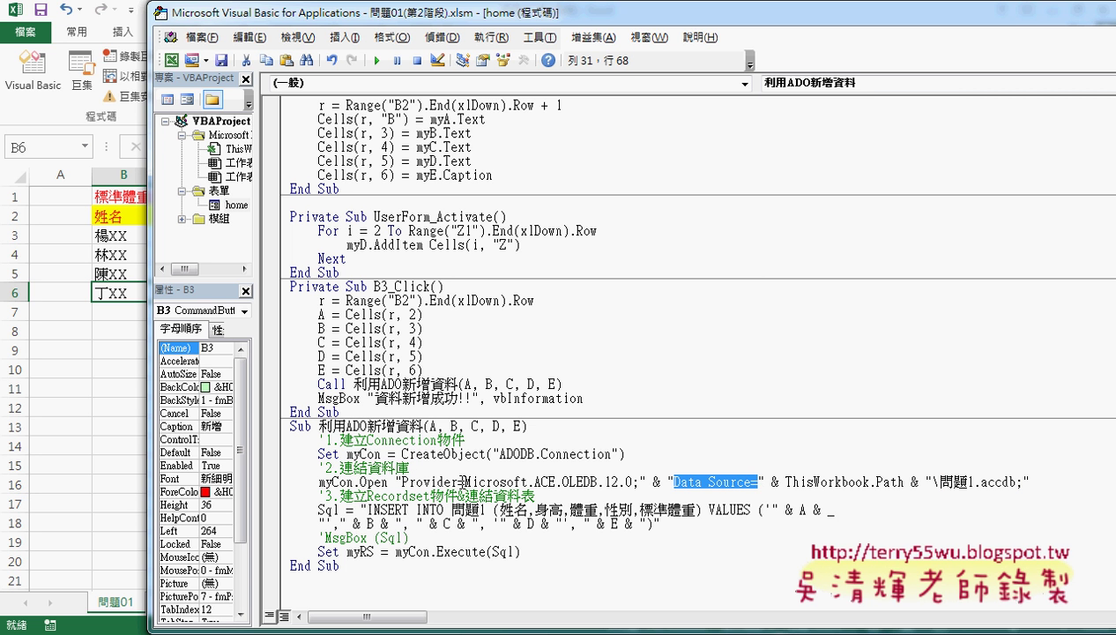
{"action": "left_click_drag", "start_coordinate": [402, 482], "coordinate": [457, 482]}
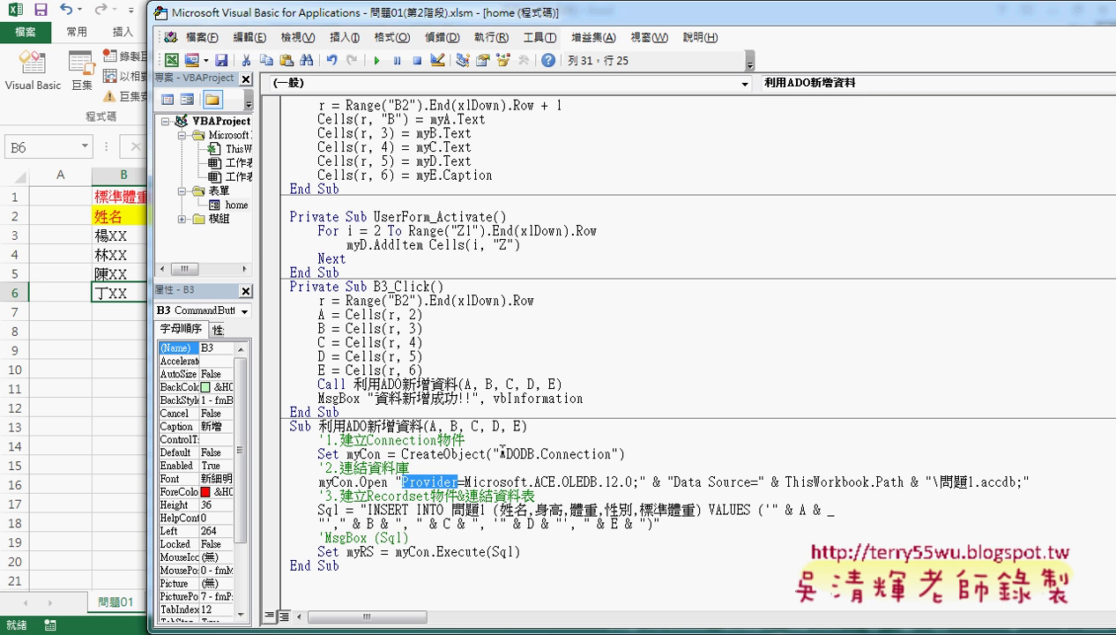
Highlight ADODB and the Provider=Microsoft.ACE.OLEDB.12.0 and Data Source parts, then open Start.
{"action": "left_click_drag", "start_coordinate": [500, 453], "coordinate": [520, 453]}
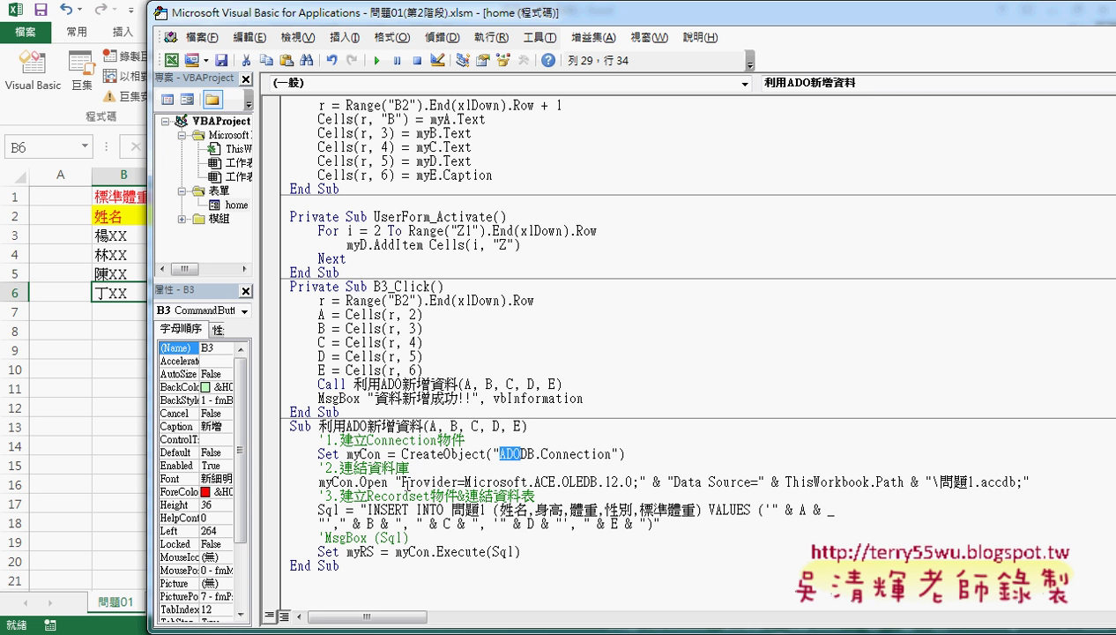
{"action": "left_click_drag", "start_coordinate": [402, 483], "coordinate": [620, 482]}
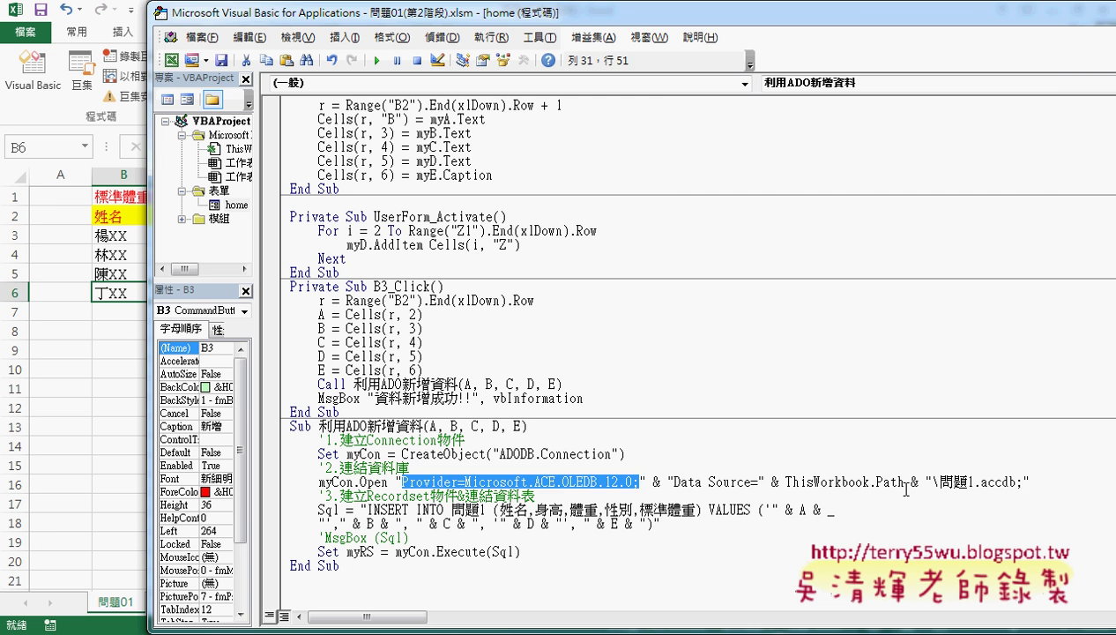
{"action": "left_click_drag", "start_coordinate": [1030, 483], "coordinate": [731, 483]}
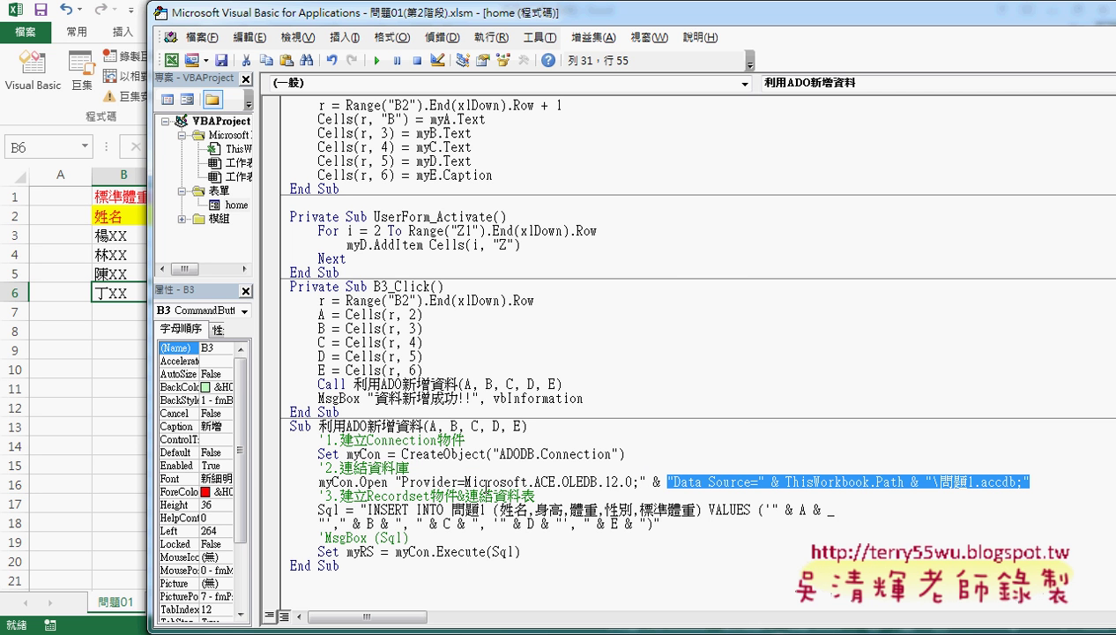
{"action": "left_click_drag", "start_coordinate": [397, 482], "coordinate": [645, 483]}
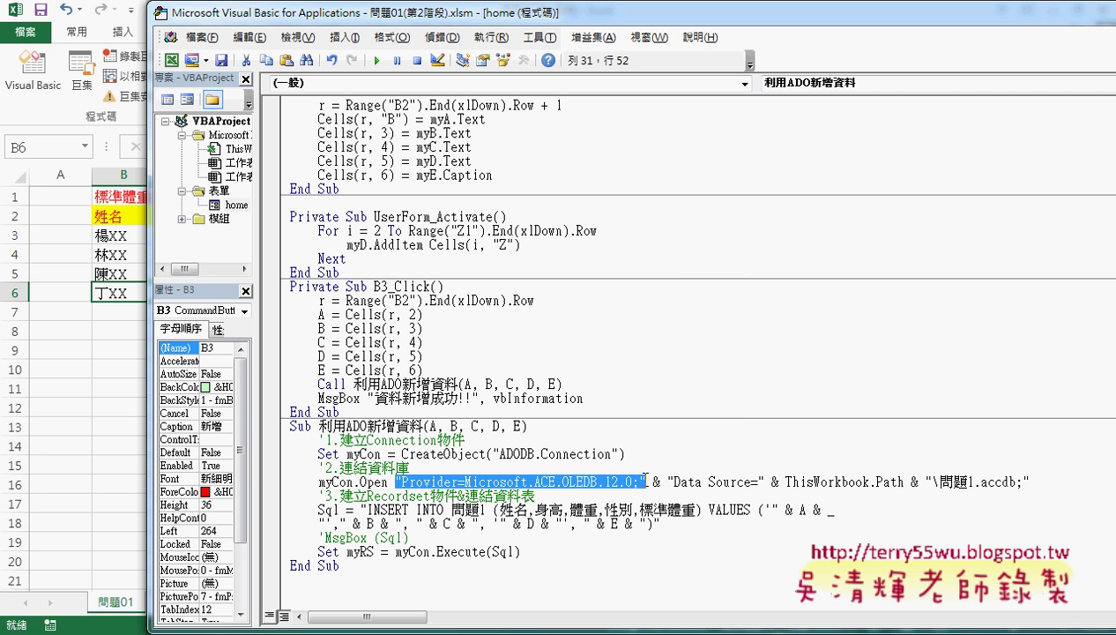
{"action": "key", "text": "super"}
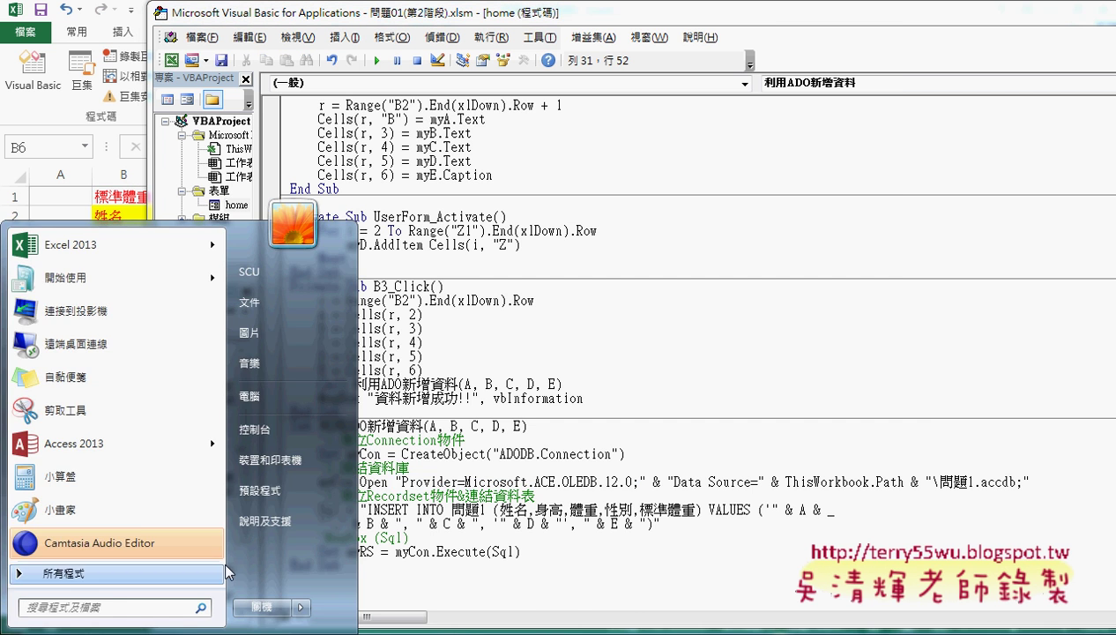
Open Data Sources (ODBC) from Control Panel's Administrative Tools.
{"action": "left_click", "coordinate": [340, 454]}
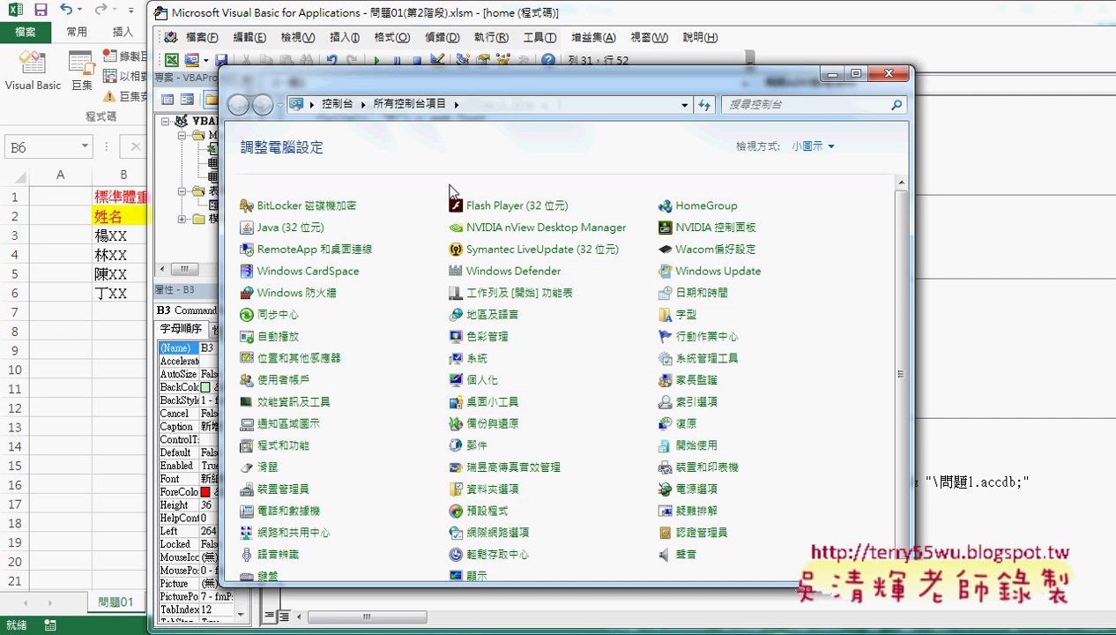
{"action": "left_click", "coordinate": [713, 360]}
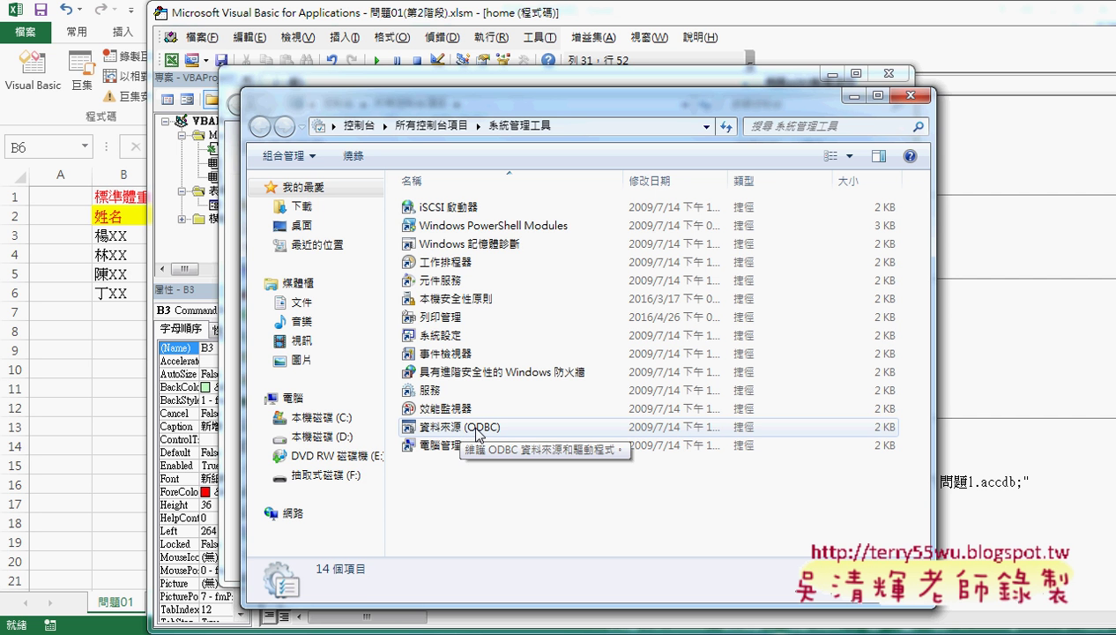
{"action": "double_click", "coordinate": [477, 429]}
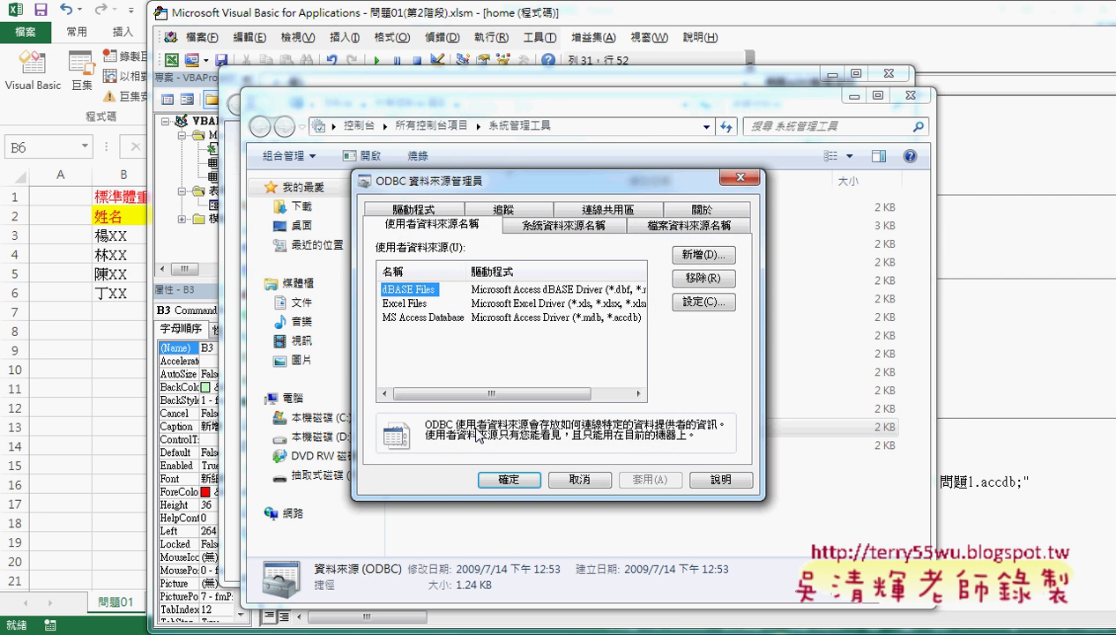
On the Drivers tab, check the Access Text, Excel, Access and SQL Server driver entries.
{"action": "left_click", "coordinate": [432, 212]}
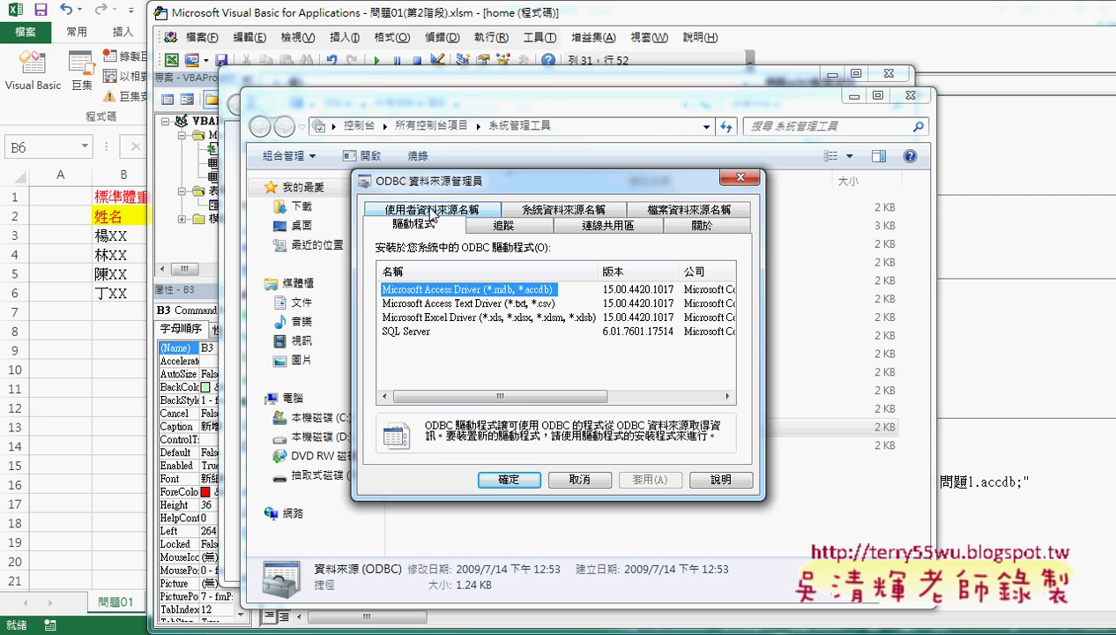
{"action": "left_click", "coordinate": [440, 306]}
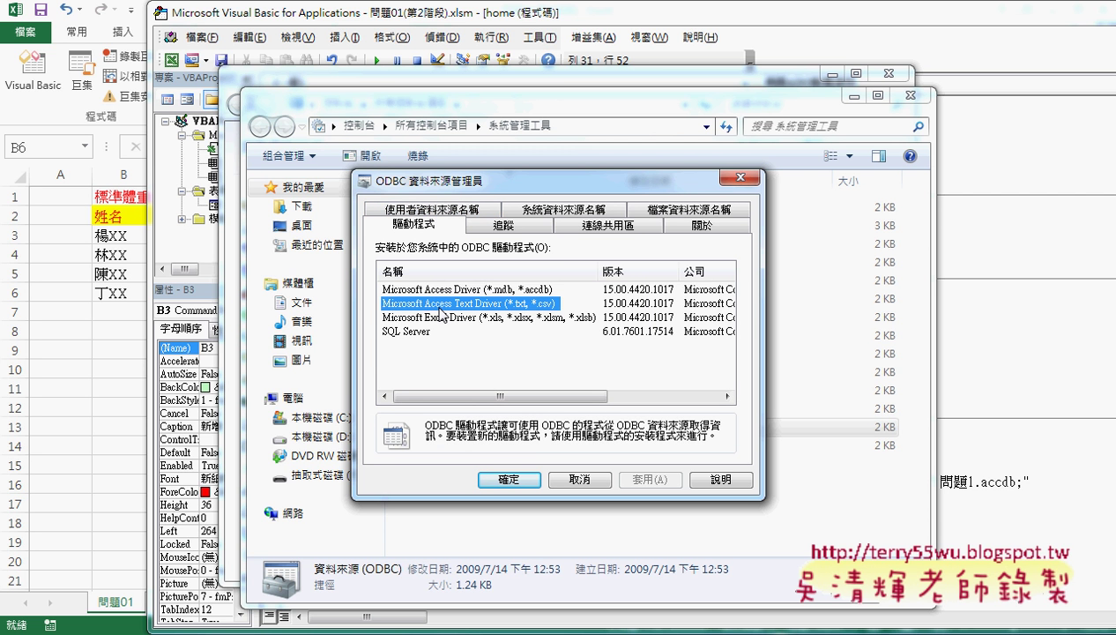
{"action": "left_click", "coordinate": [440, 317]}
{"action": "left_click", "coordinate": [446, 291]}
{"action": "left_click", "coordinate": [411, 333]}
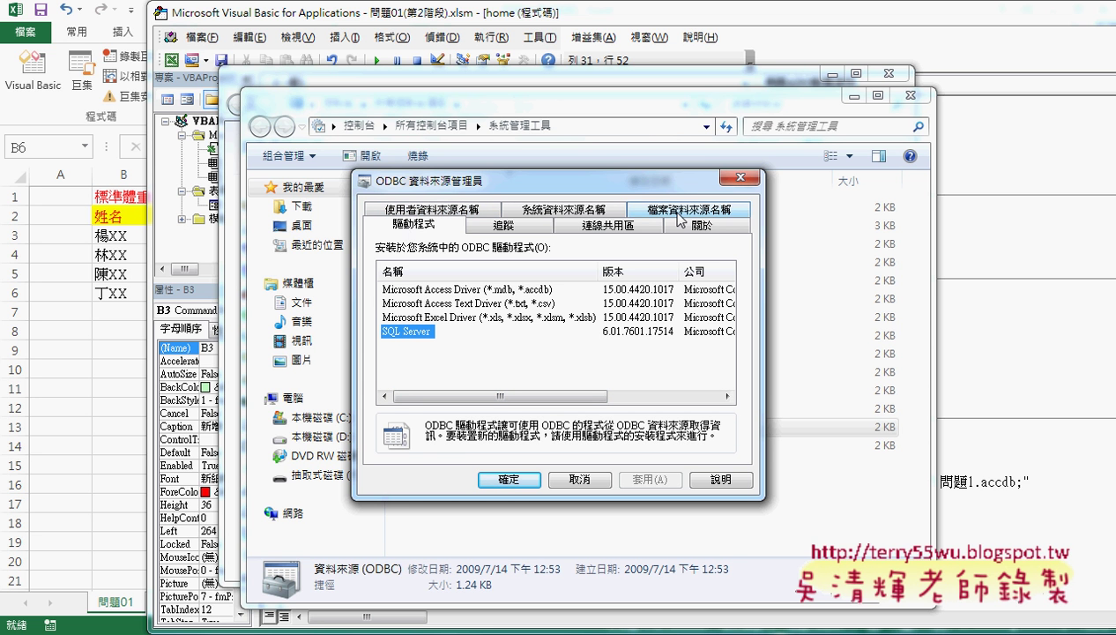
Browse the User DSN, System DSN, File DSN, About, Connection Pooling and Drivers tabs, then cancel.
{"action": "left_click", "coordinate": [454, 215]}
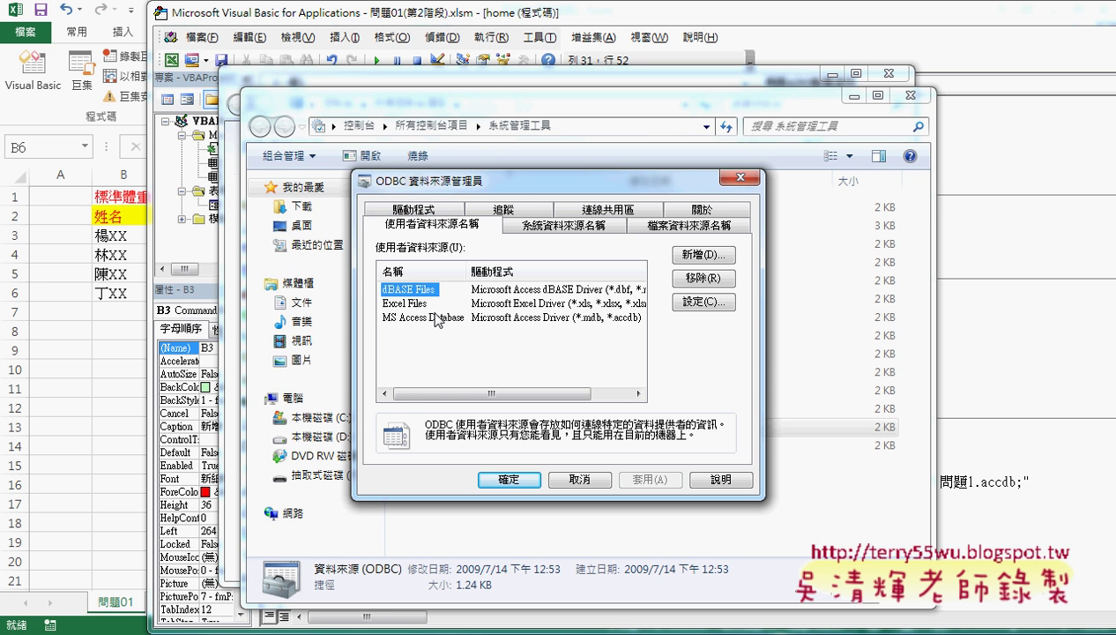
{"action": "left_click", "coordinate": [463, 377]}
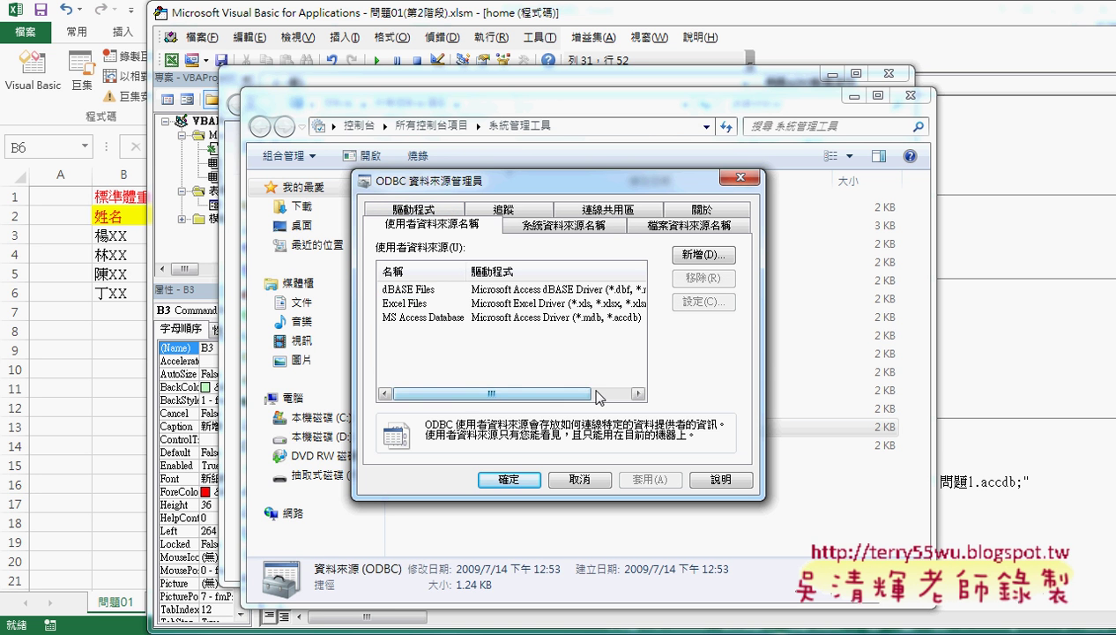
{"action": "left_click", "coordinate": [565, 226]}
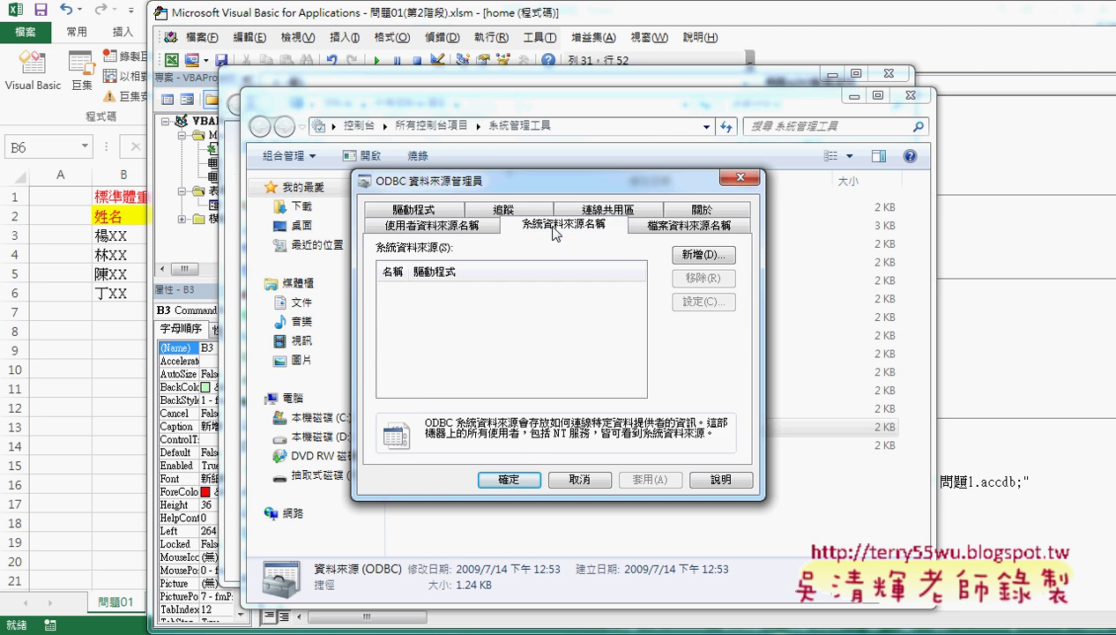
{"action": "left_click", "coordinate": [694, 227]}
{"action": "left_click", "coordinate": [703, 210]}
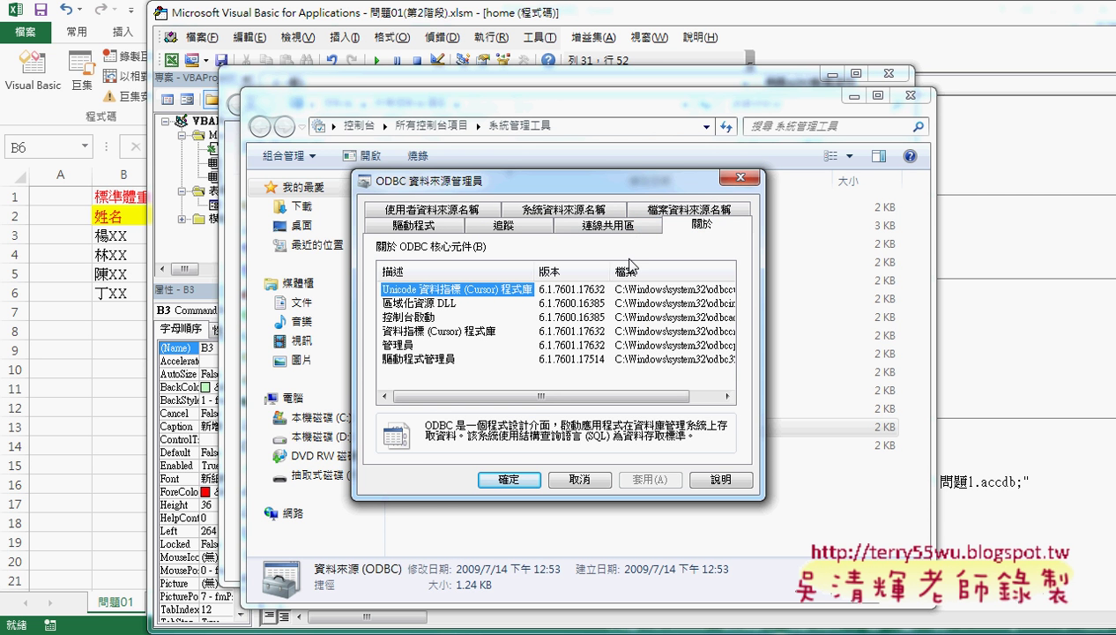
{"action": "left_click", "coordinate": [586, 226]}
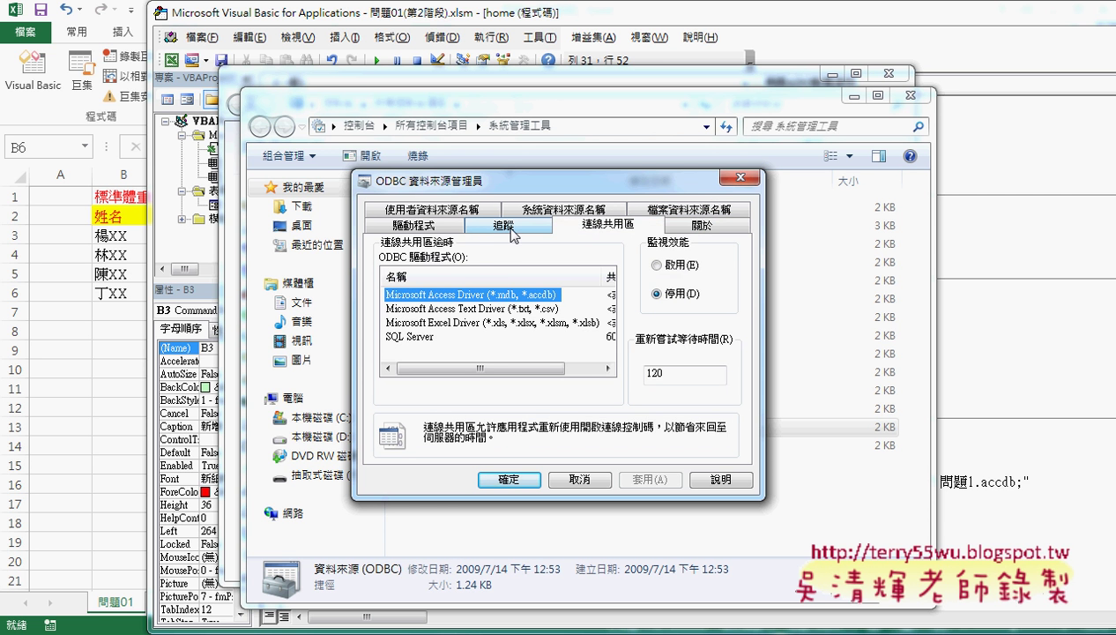
{"action": "left_click", "coordinate": [422, 227]}
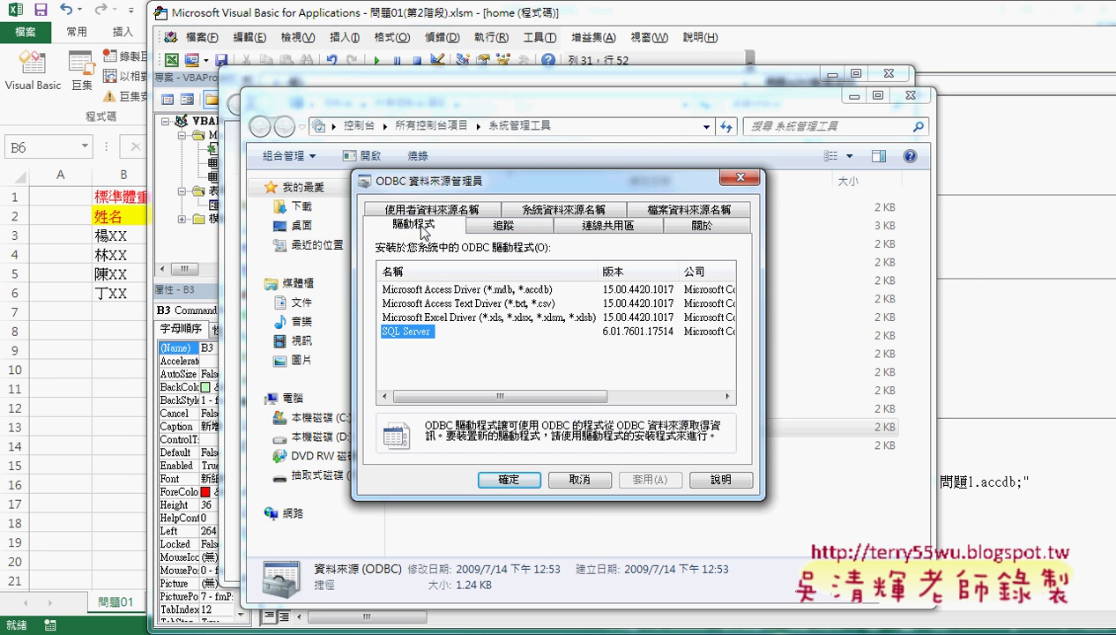
{"action": "left_click", "coordinate": [582, 481]}
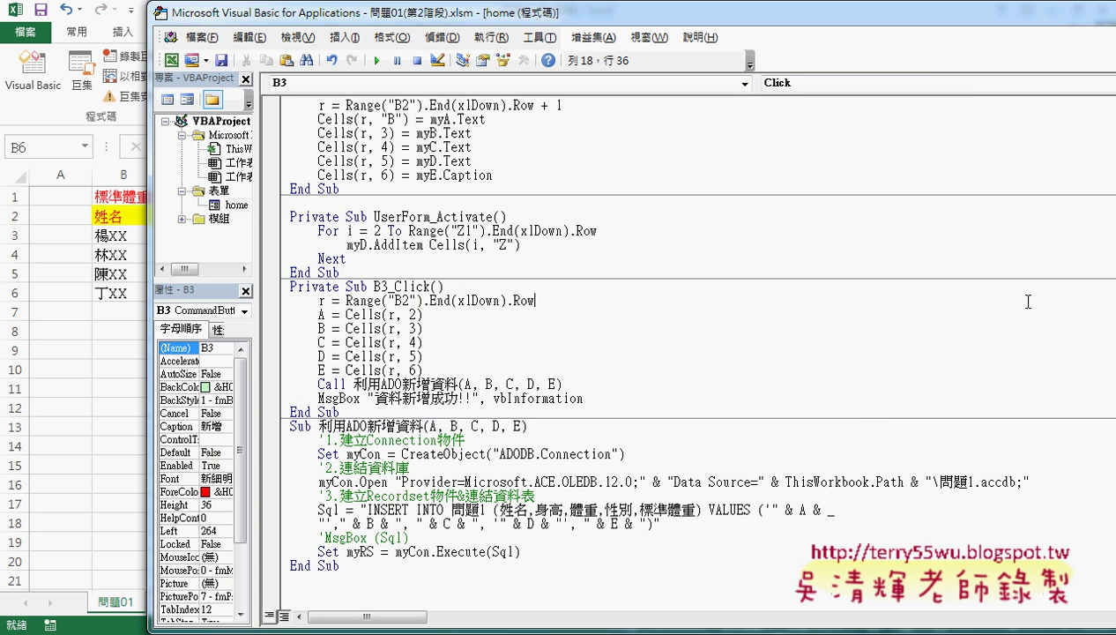
{"action": "left_click", "coordinate": [1018, 299]}
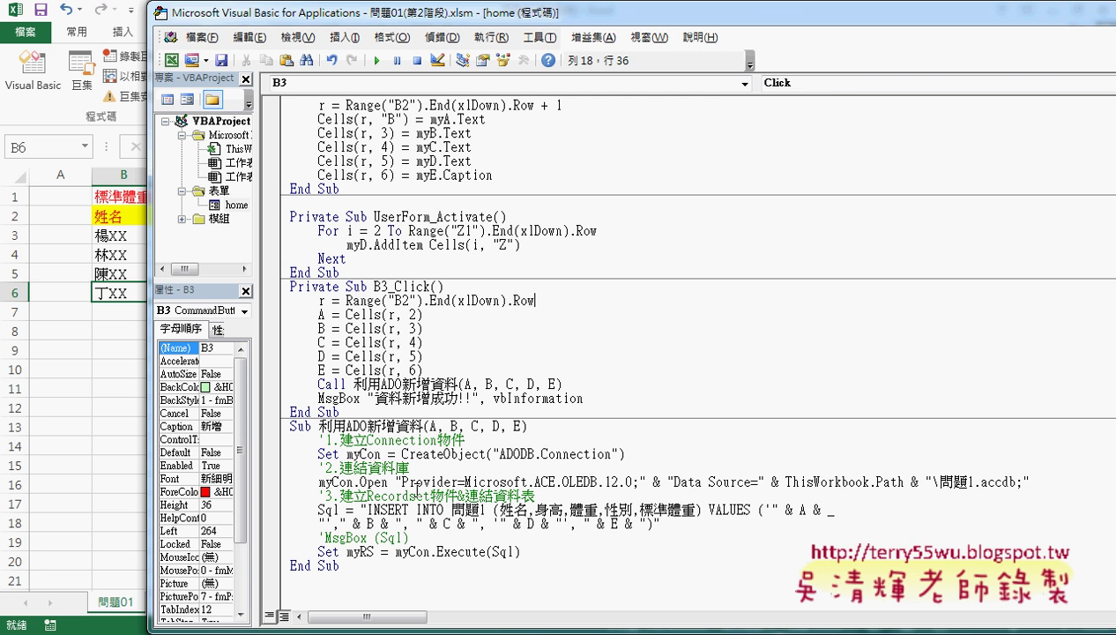
{"action": "left_click_drag", "start_coordinate": [403, 482], "coordinate": [638, 481]}
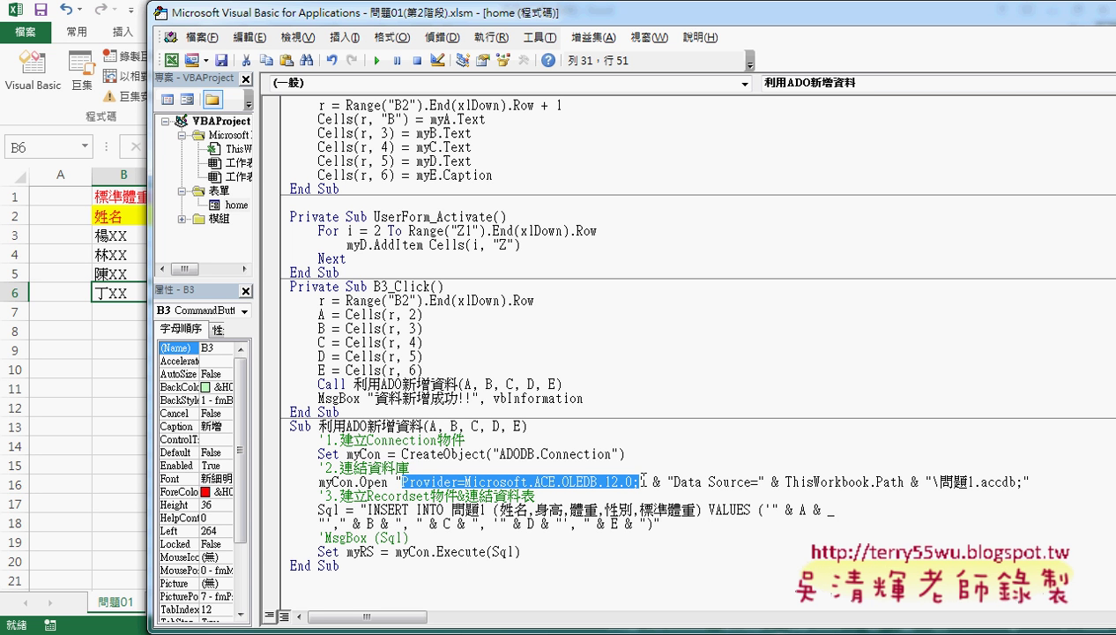
{"action": "left_click", "coordinate": [987, 483]}
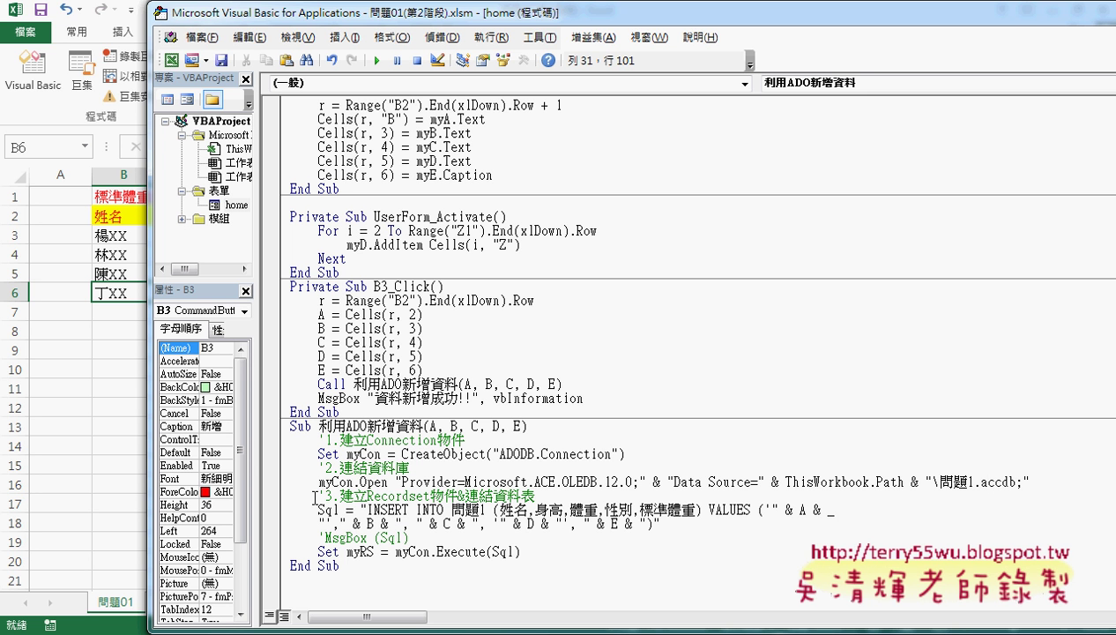
{"action": "left_click_drag", "start_coordinate": [319, 453], "coordinate": [619, 453]}
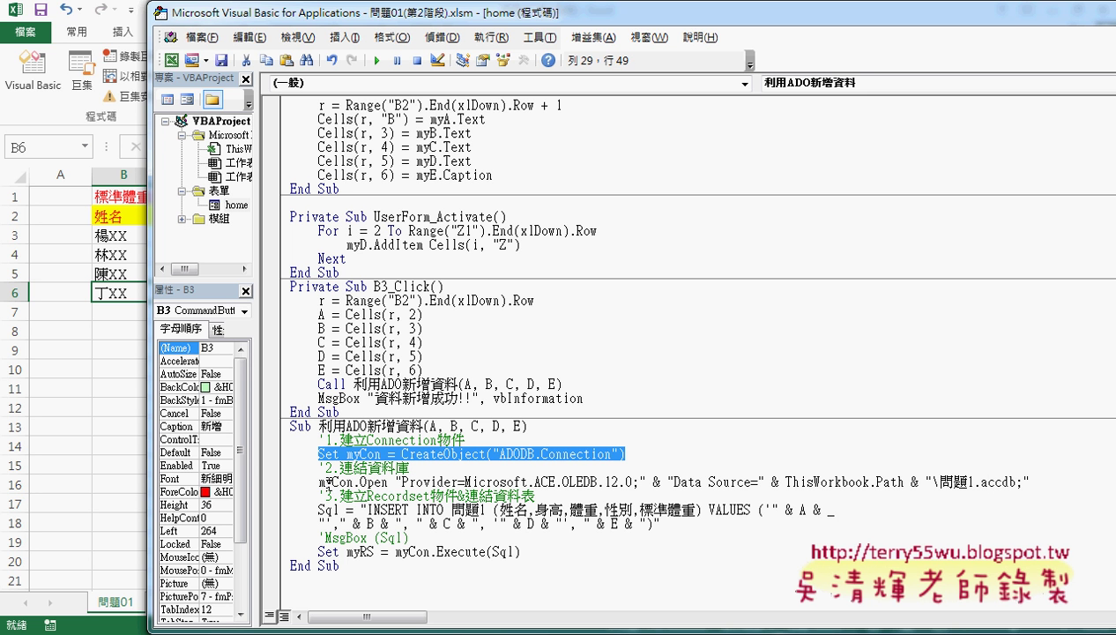
{"action": "left_click_drag", "start_coordinate": [318, 483], "coordinate": [1047, 485]}
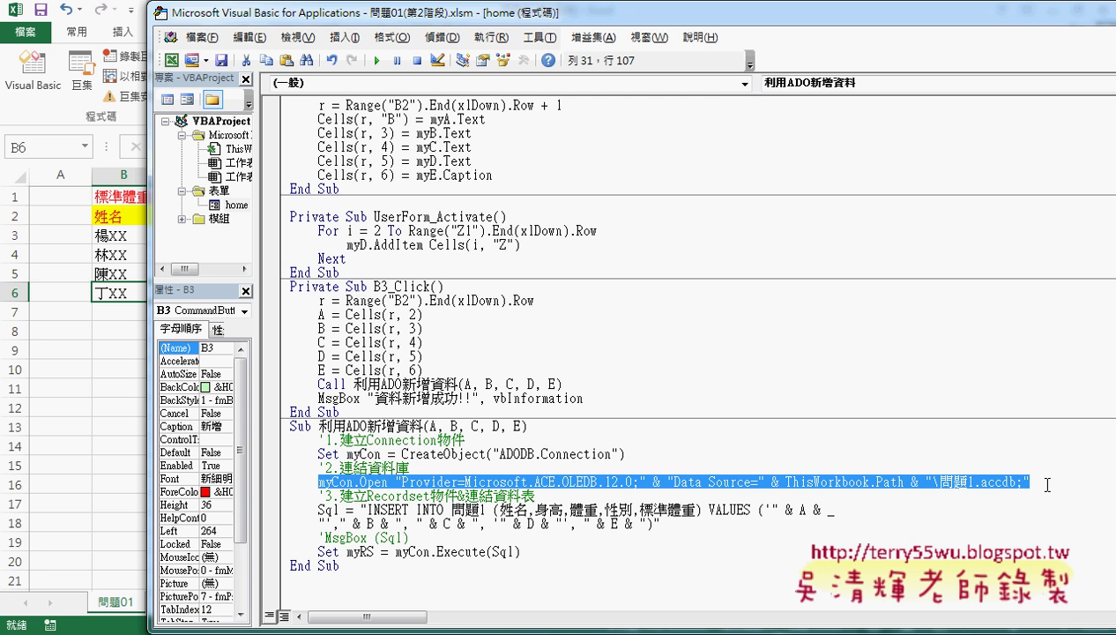
{"action": "double_click", "coordinate": [803, 510]}
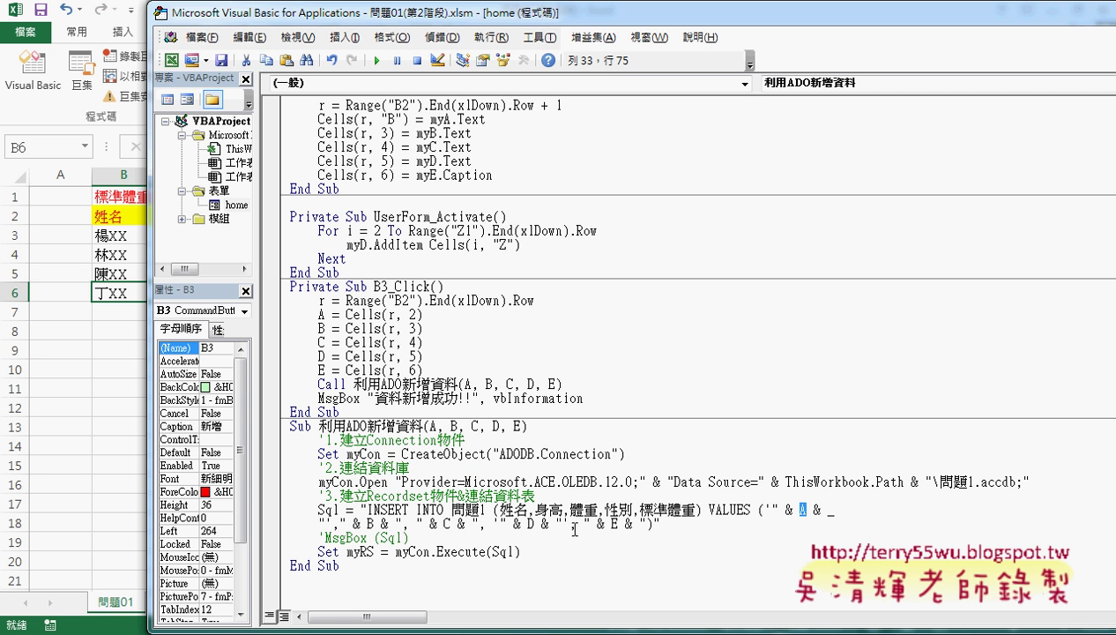
{"action": "left_click_drag", "start_coordinate": [662, 526], "coordinate": [758, 510]}
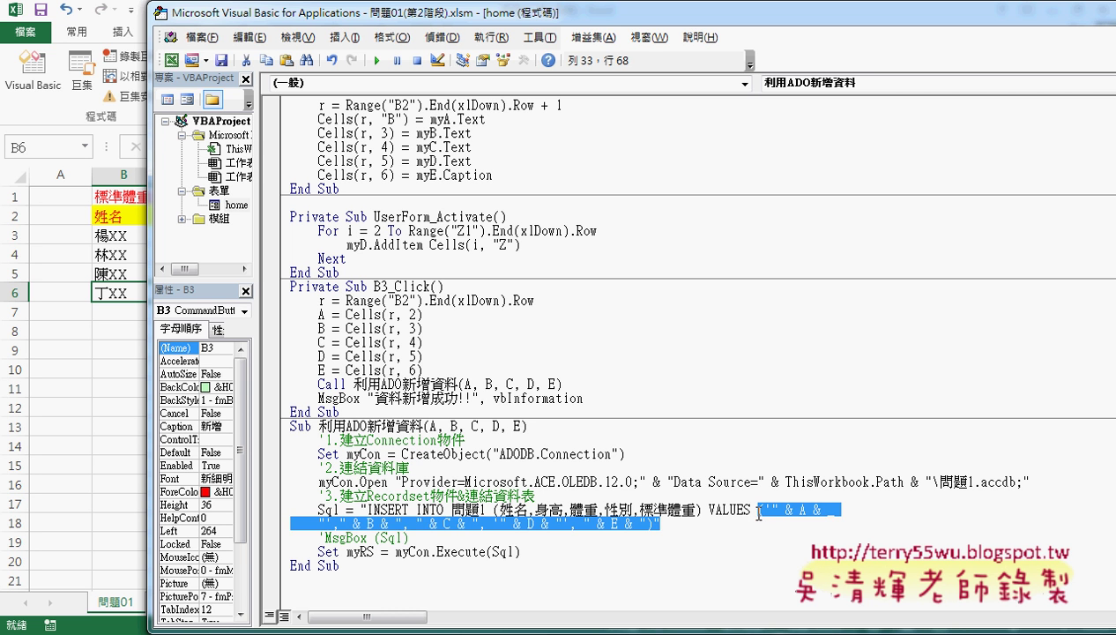
{"action": "mouse_move", "coordinate": [358, 510]}
{"action": "left_mouse_down"}
{"action": "mouse_move", "coordinate": [765, 510]}
{"action": "mouse_move", "coordinate": [676, 523]}
{"action": "left_mouse_up"}
Close the leftover Administrative Tools and Control Panel windows beside the code editor.
{"action": "left_click_drag", "start_coordinate": [626, 25], "coordinate": [663, 18]}
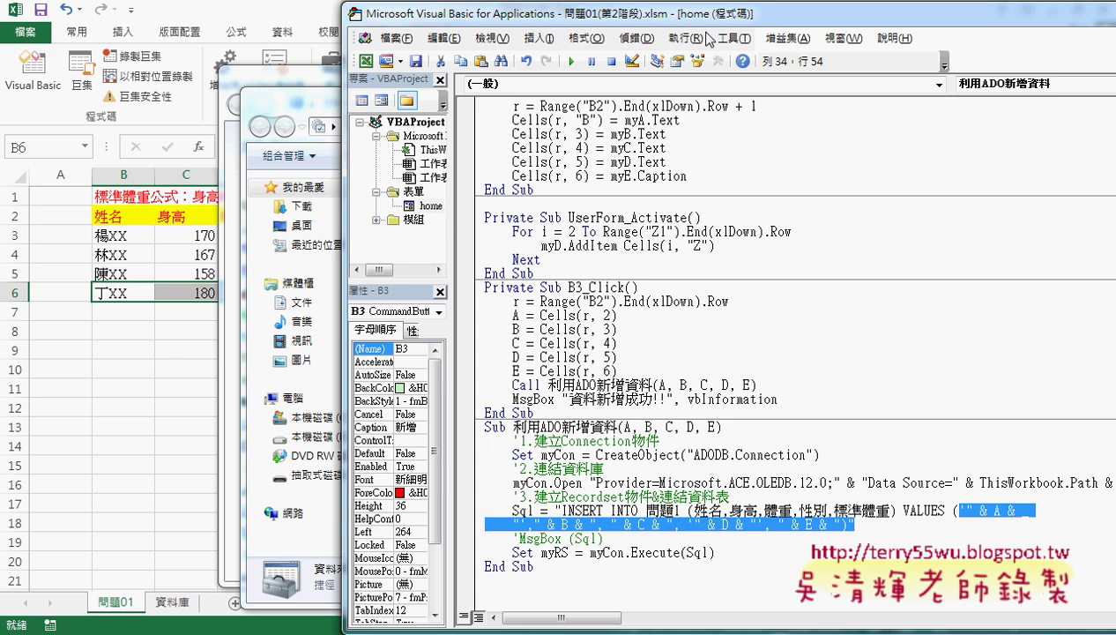
{"action": "left_click", "coordinate": [316, 107]}
{"action": "left_click", "coordinate": [904, 99]}
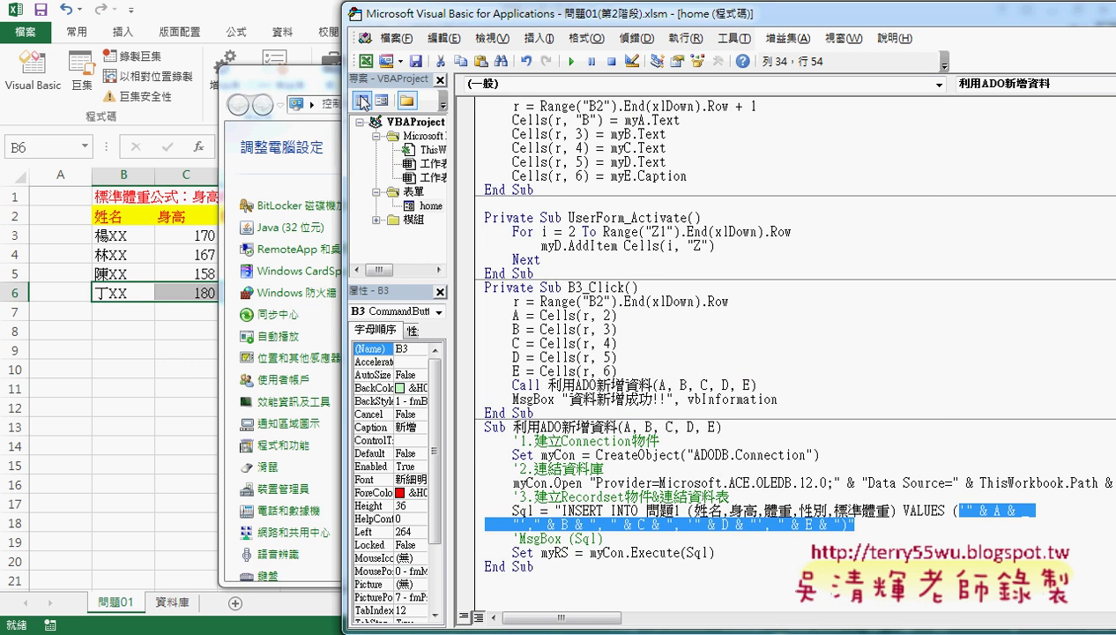
{"action": "left_click", "coordinate": [326, 104]}
{"action": "left_click", "coordinate": [908, 88]}
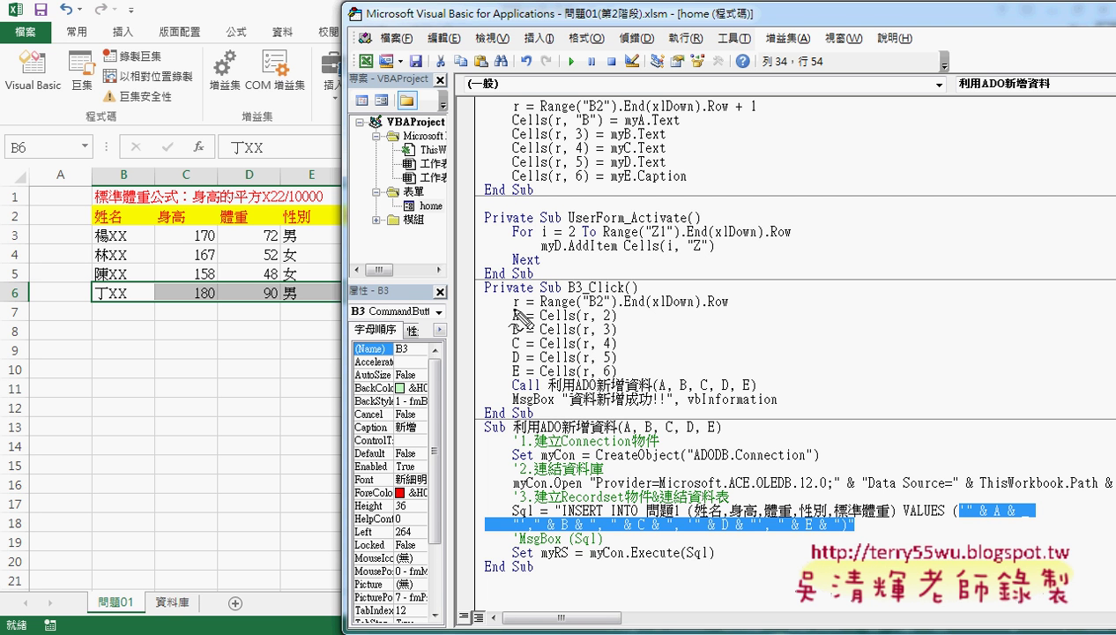
Mark with the pen how r and Cells(r, 2) map to row 6's 丁XX and 180.
{"action": "mouse_move", "coordinate": [518, 297]}
{"action": "left_mouse_down"}
{"action": "mouse_move", "coordinate": [505, 307]}
{"action": "mouse_move", "coordinate": [713, 306]}
{"action": "left_mouse_up"}
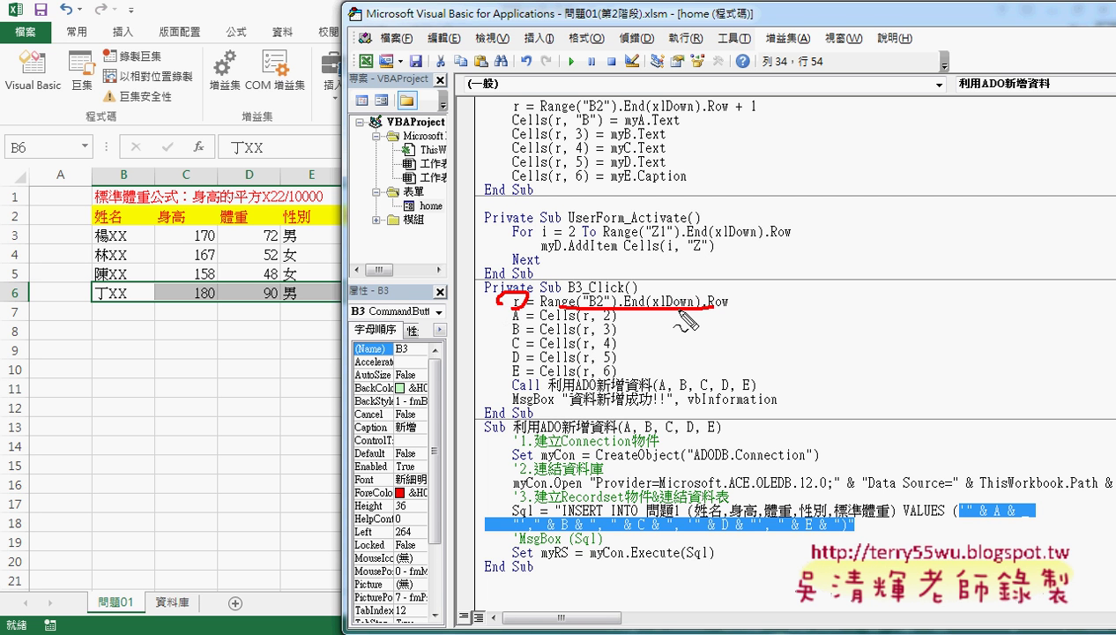
{"action": "left_click_drag", "start_coordinate": [557, 320], "coordinate": [616, 318]}
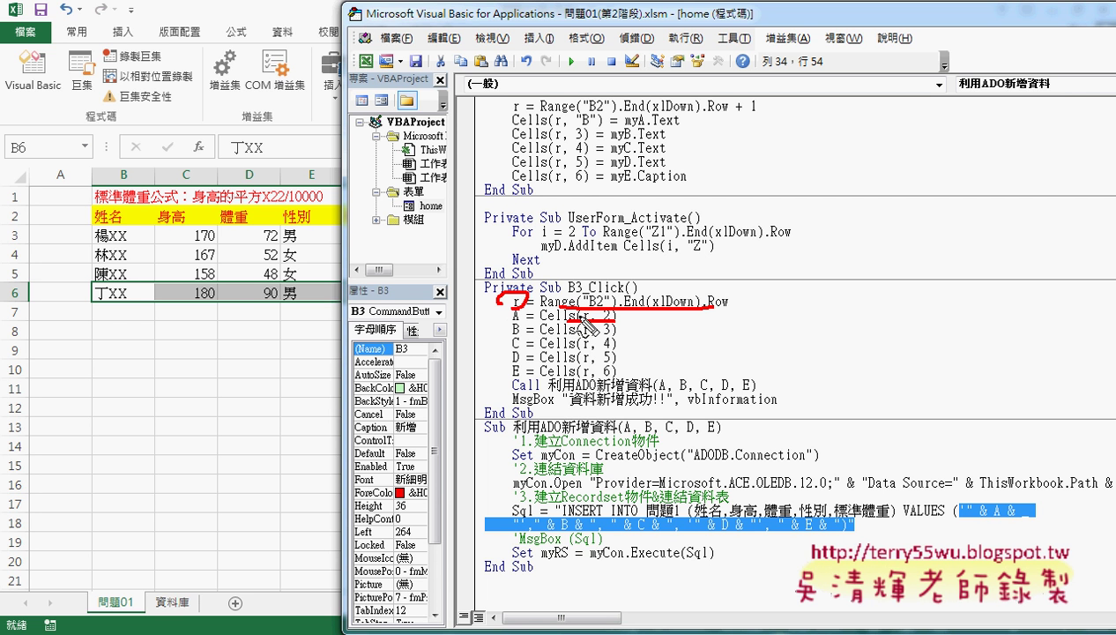
{"action": "left_click_drag", "start_coordinate": [112, 284], "coordinate": [132, 315]}
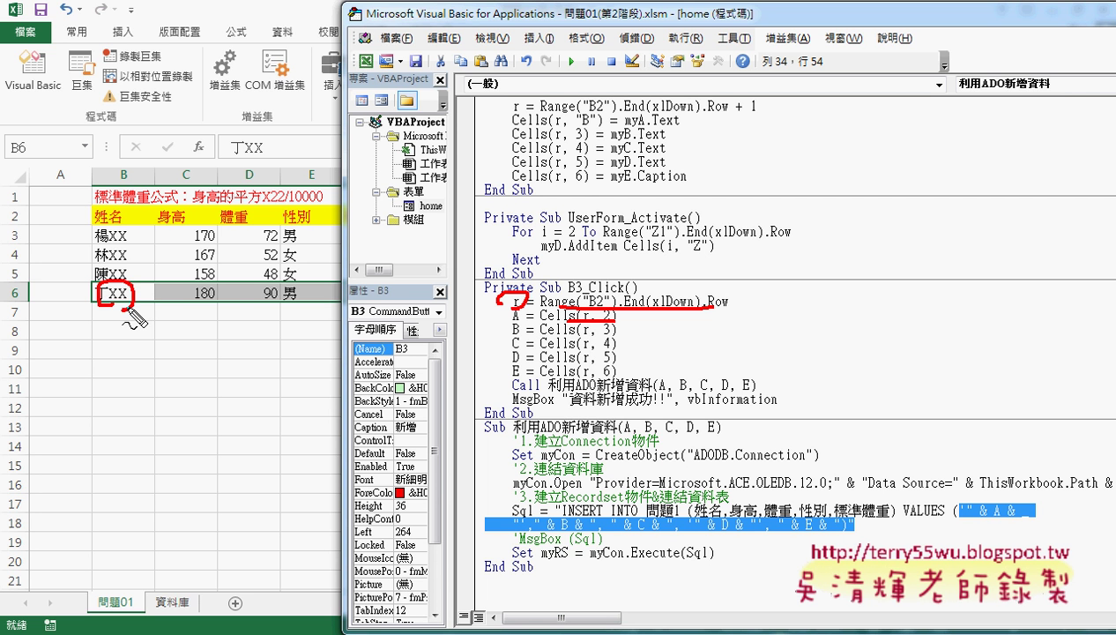
{"action": "left_click_drag", "start_coordinate": [518, 308], "coordinate": [511, 323]}
{"action": "left_click_drag", "start_coordinate": [205, 280], "coordinate": [187, 303]}
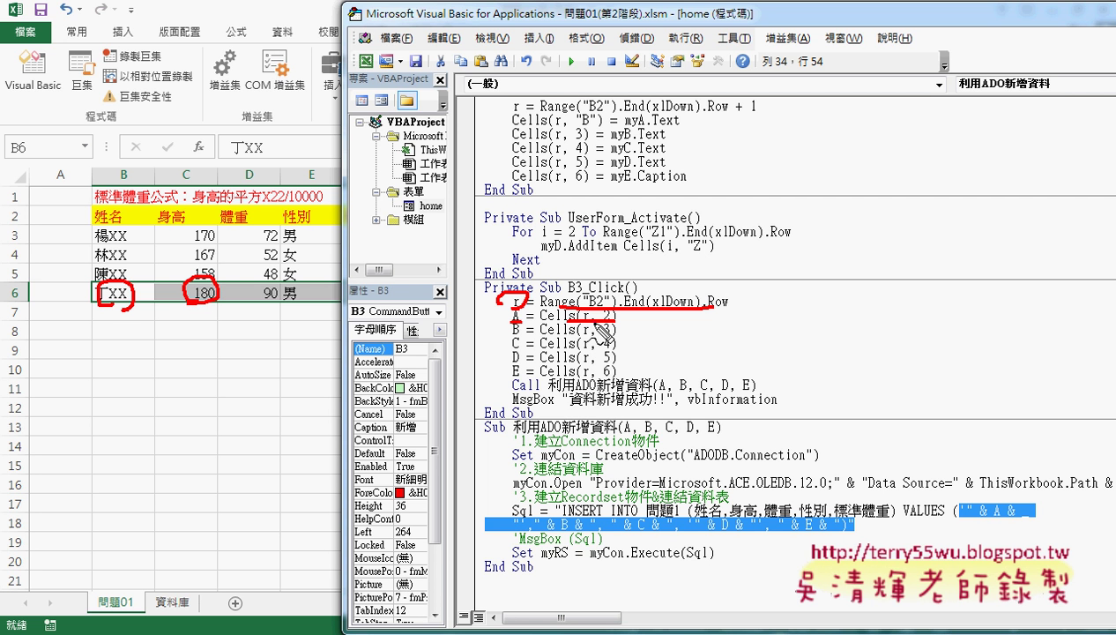
Annotate the ADO insert call, its Sql INSERT string and myCon.Execute(Sql), then erase the ink.
{"action": "left_click_drag", "start_coordinate": [546, 391], "coordinate": [617, 391]}
{"action": "mouse_move", "coordinate": [476, 380]}
{"action": "left_mouse_down"}
{"action": "mouse_move", "coordinate": [425, 414]}
{"action": "mouse_move", "coordinate": [481, 427]}
{"action": "left_mouse_up"}
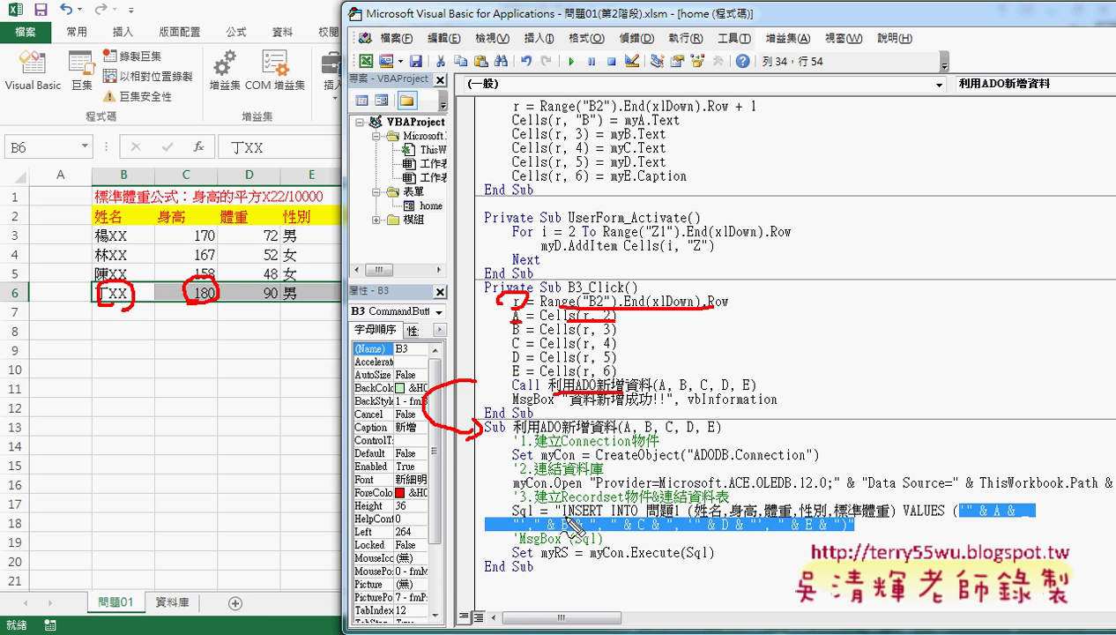
{"action": "left_click_drag", "start_coordinate": [529, 499], "coordinate": [531, 514]}
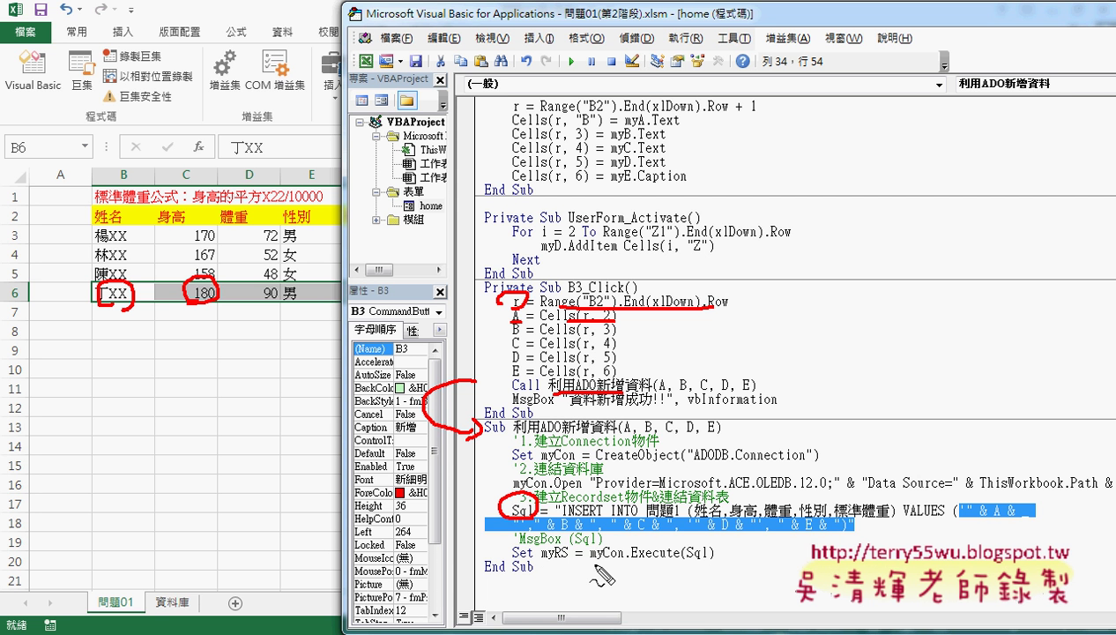
{"action": "left_click_drag", "start_coordinate": [593, 559], "coordinate": [708, 562]}
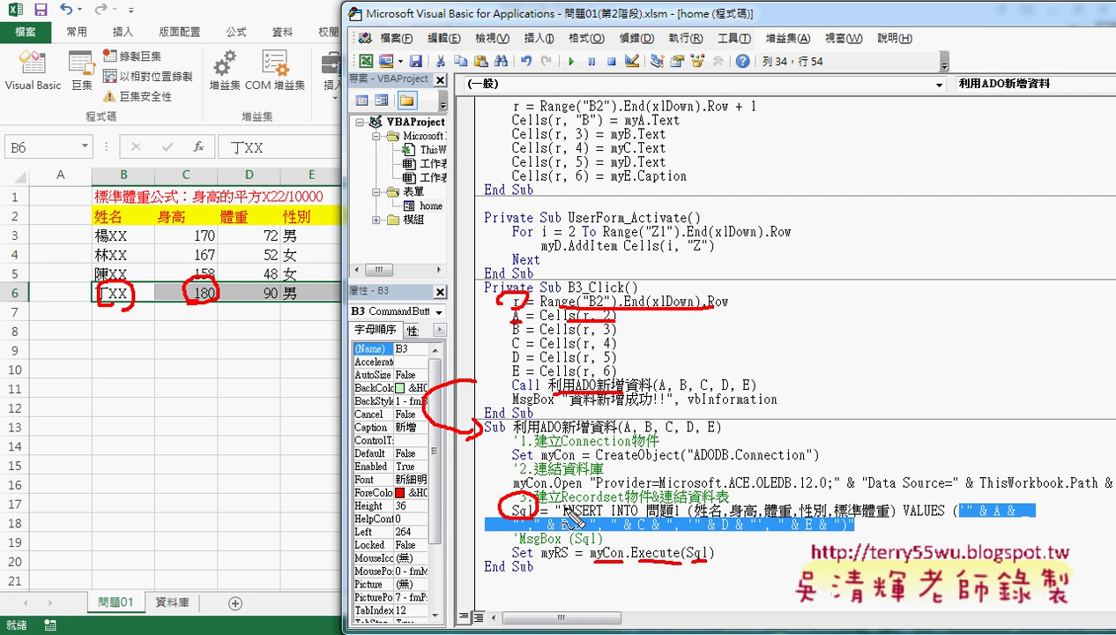
{"action": "left_click_drag", "start_coordinate": [622, 490], "coordinate": [687, 562]}
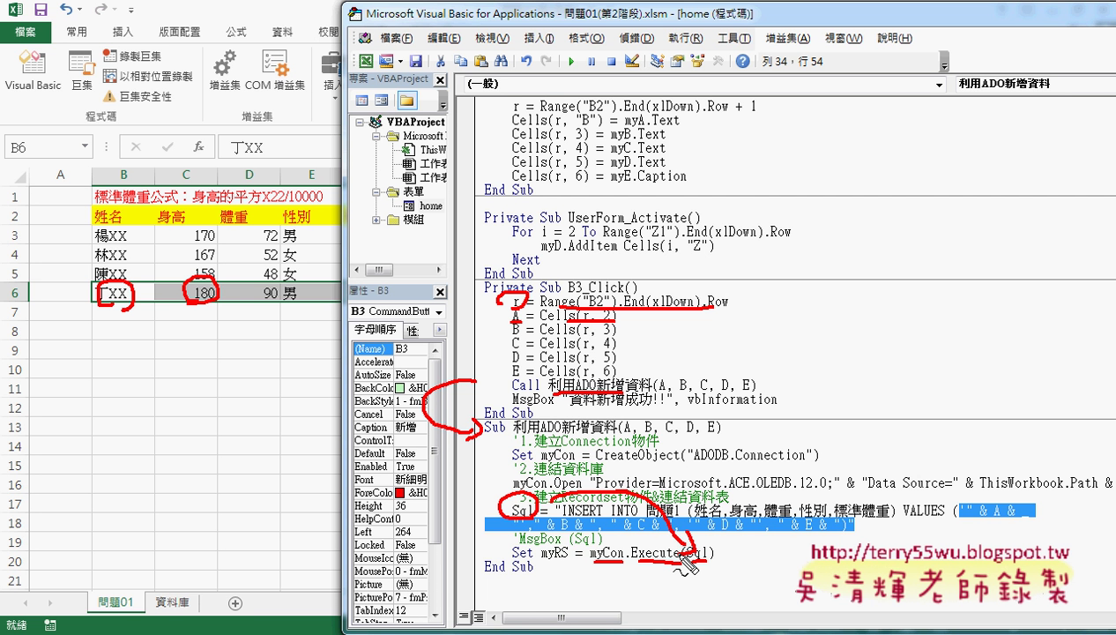
{"action": "key", "text": "Escape"}
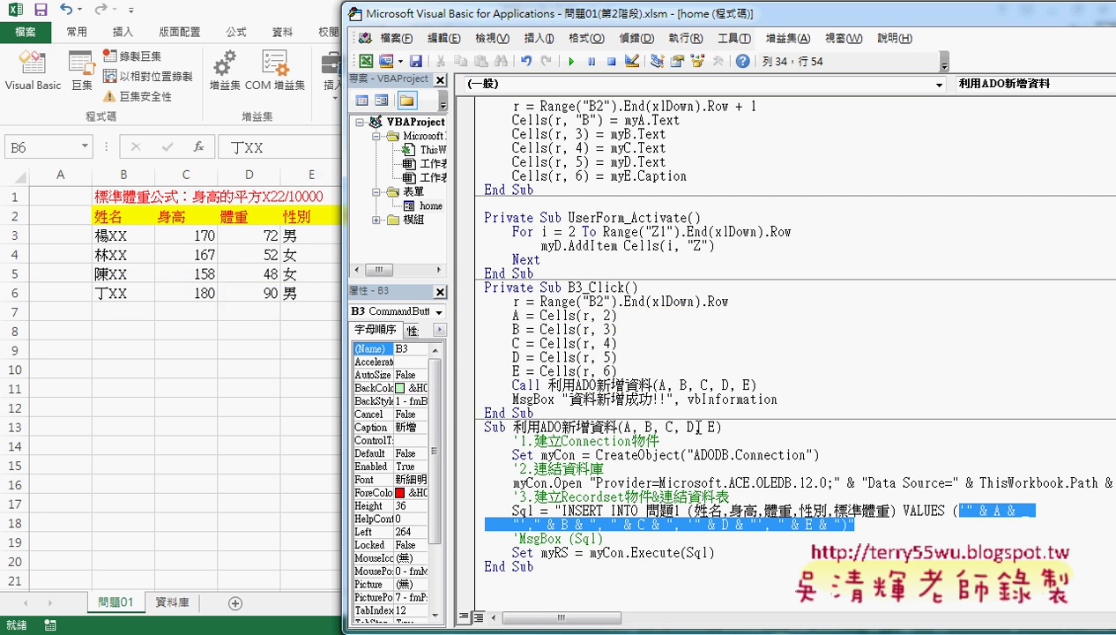
Launch the 標準體重計算 form, press 新增 to insert 丁XX, and dismiss the 資料新增成功!! message.
{"action": "left_click", "coordinate": [269, 369]}
{"action": "left_click", "coordinate": [643, 319]}
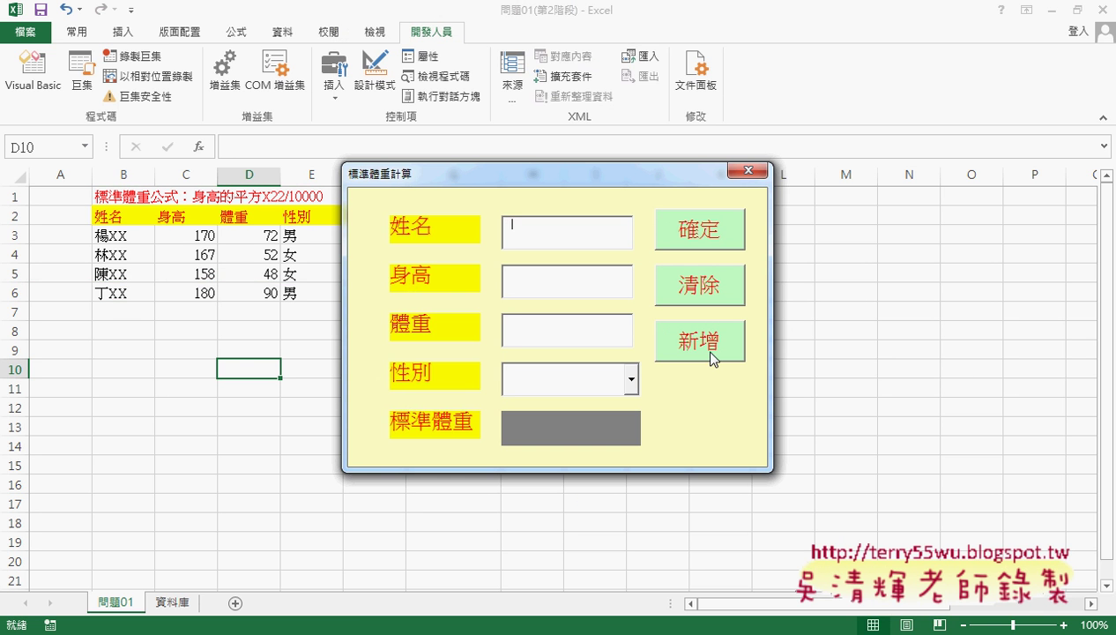
{"action": "left_click", "coordinate": [712, 355]}
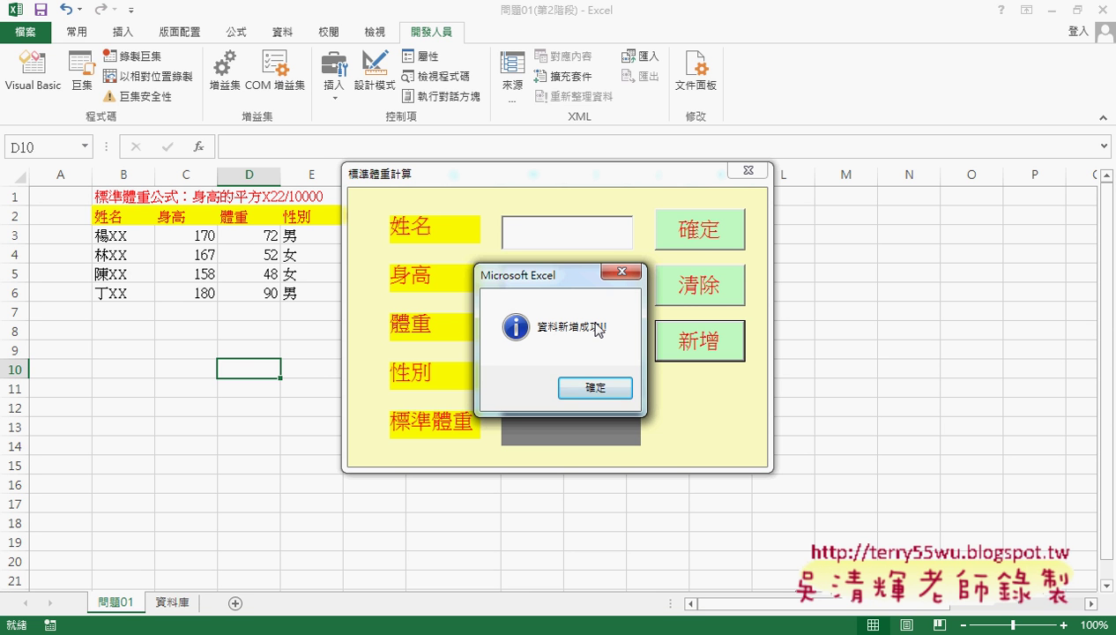
{"action": "left_click", "coordinate": [596, 388]}
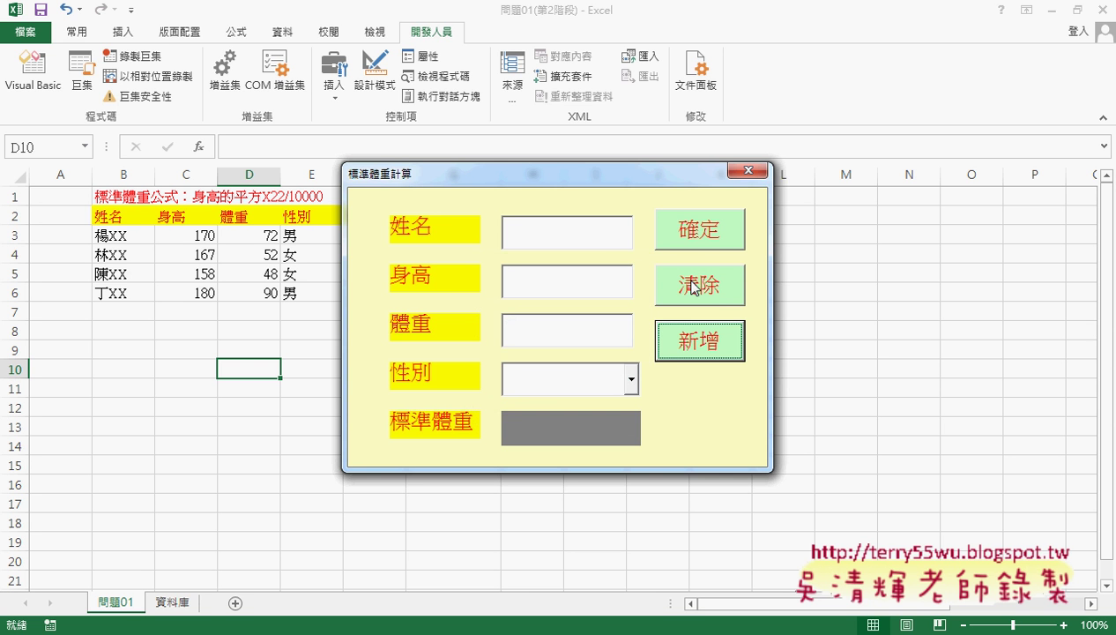
Close the form and refresh Access's 問題1 table to reveal the new 丁XX record.
{"action": "left_click", "coordinate": [747, 172]}
{"action": "key", "text": "alt+Tab"}
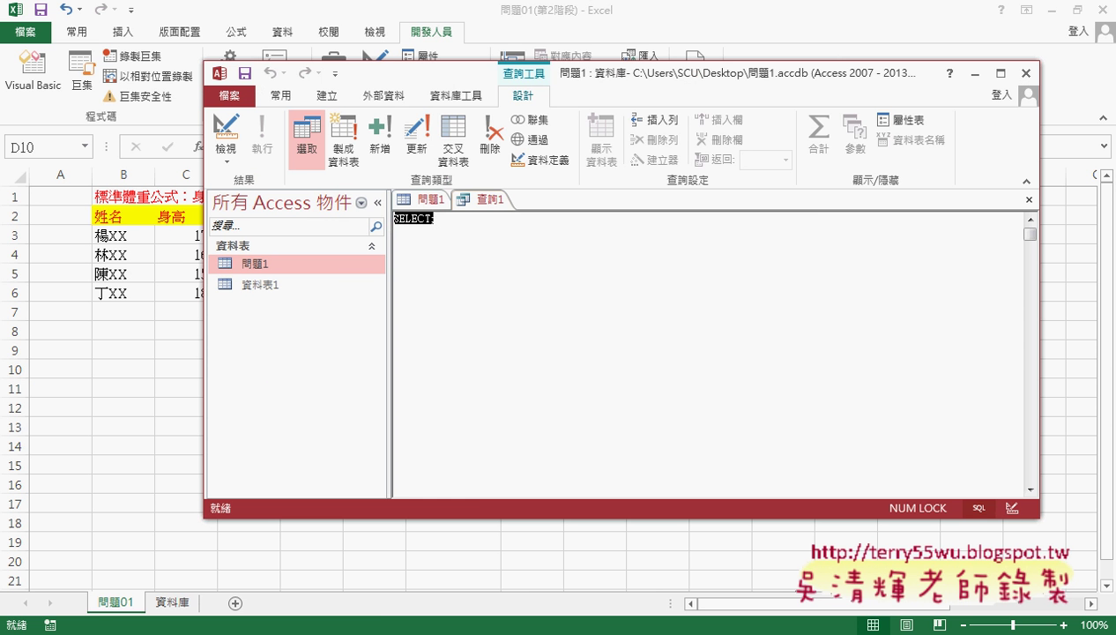
{"action": "left_click", "coordinate": [421, 199]}
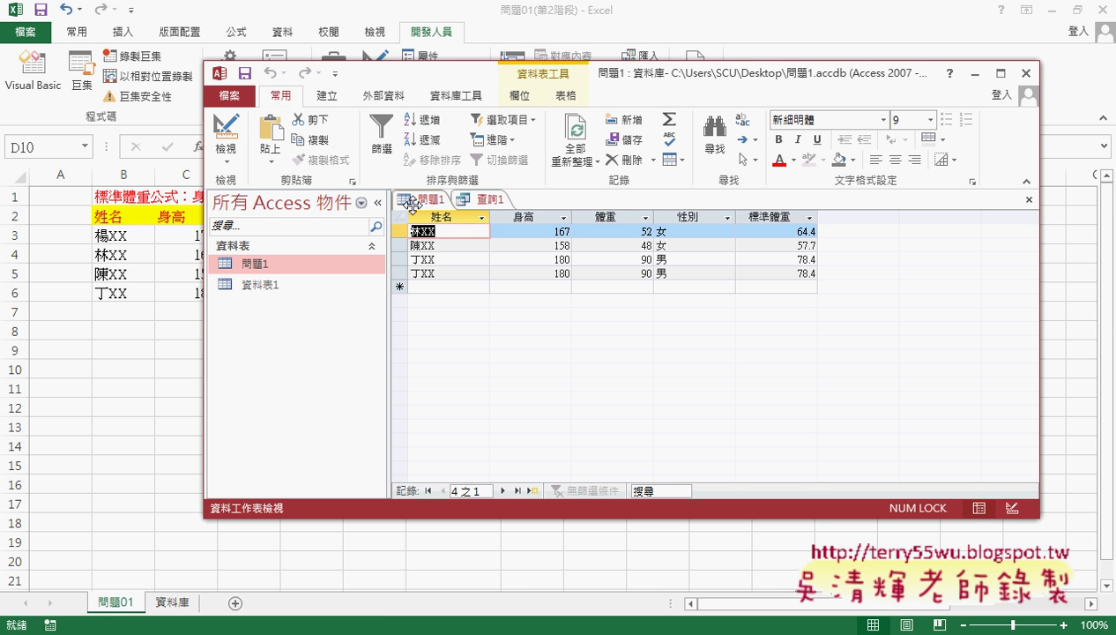
{"action": "left_click", "coordinate": [574, 144]}
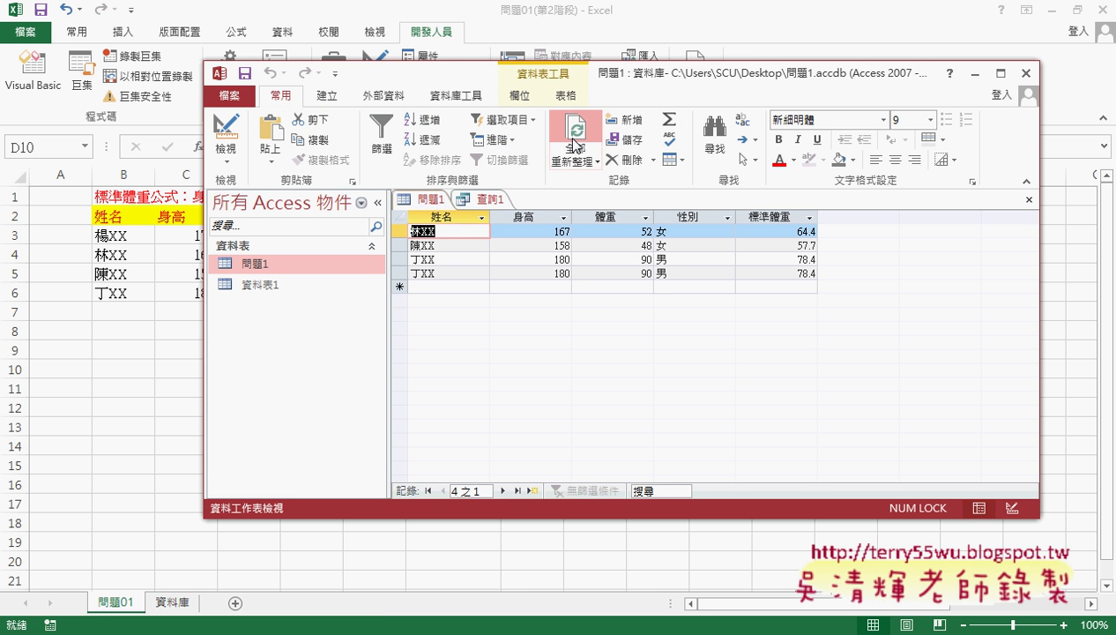
{"action": "left_click", "coordinate": [399, 287]}
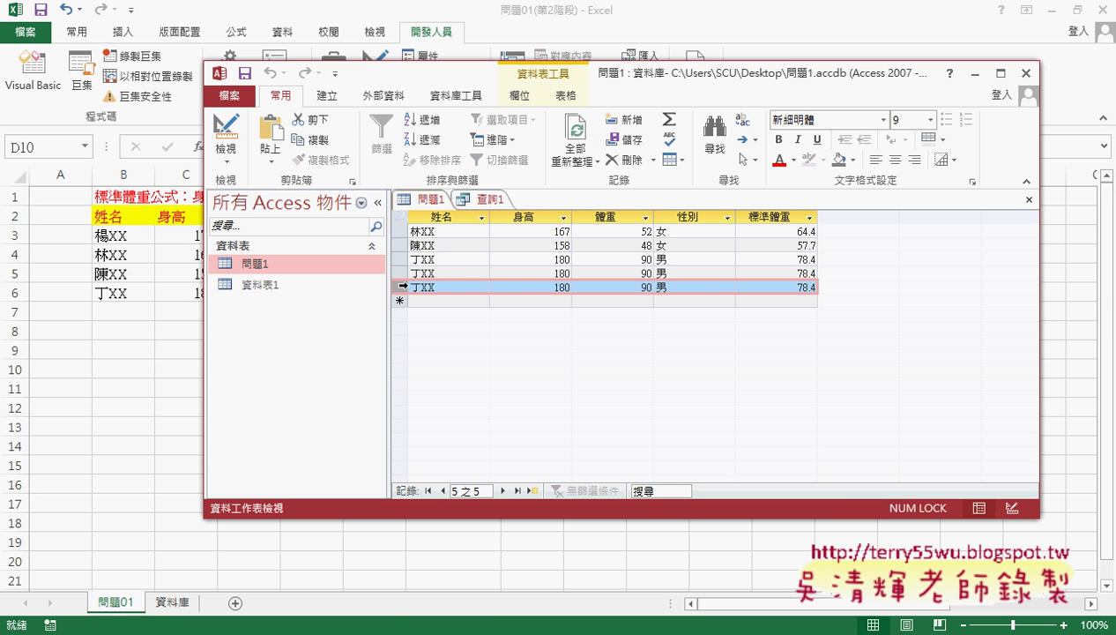
Copy the 陳XX row B5:F5 and paste it into rows 7 and 8.
{"action": "left_click", "coordinate": [108, 237]}
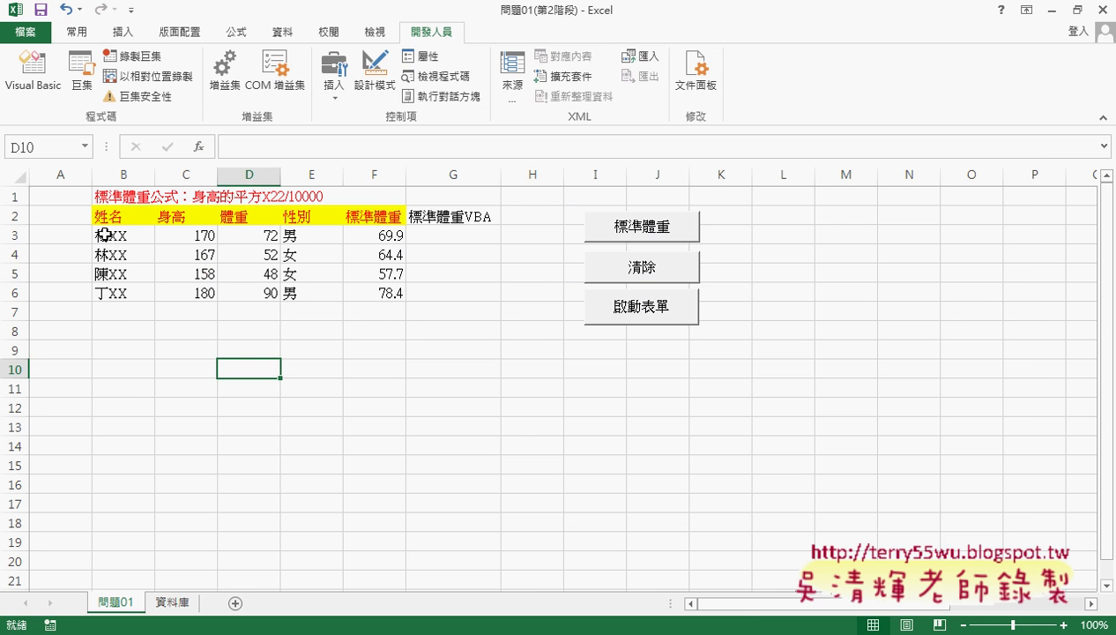
{"action": "left_click_drag", "start_coordinate": [112, 271], "coordinate": [374, 275]}
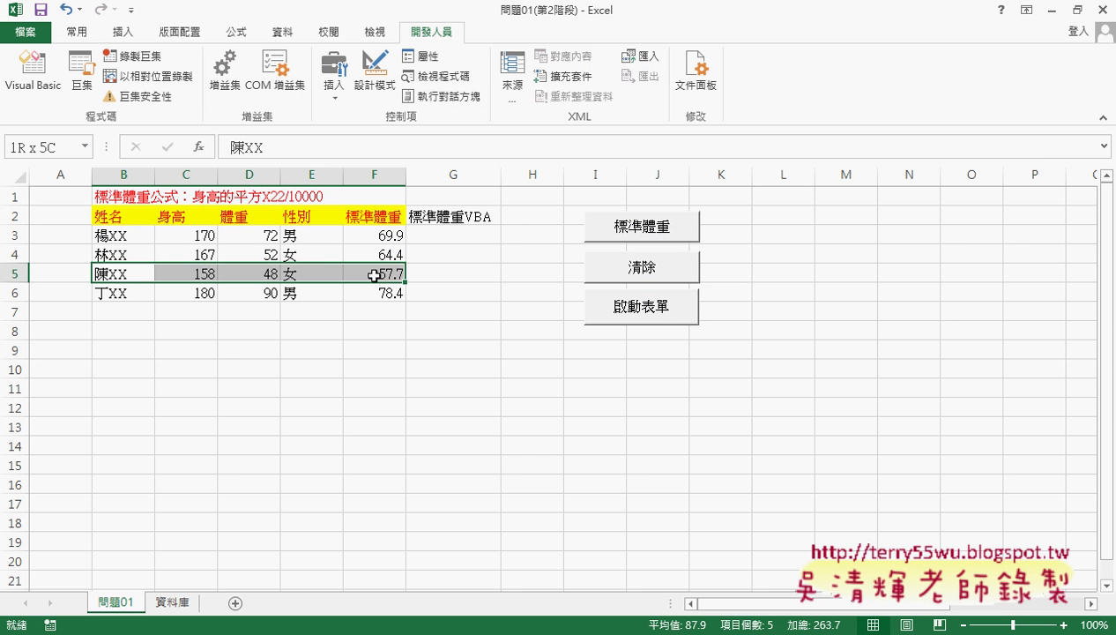
{"action": "key", "text": "ctrl+c"}
{"action": "key", "text": "ctrl+q"}
{"action": "left_click", "coordinate": [121, 310]}
{"action": "key", "text": "ctrl+v"}
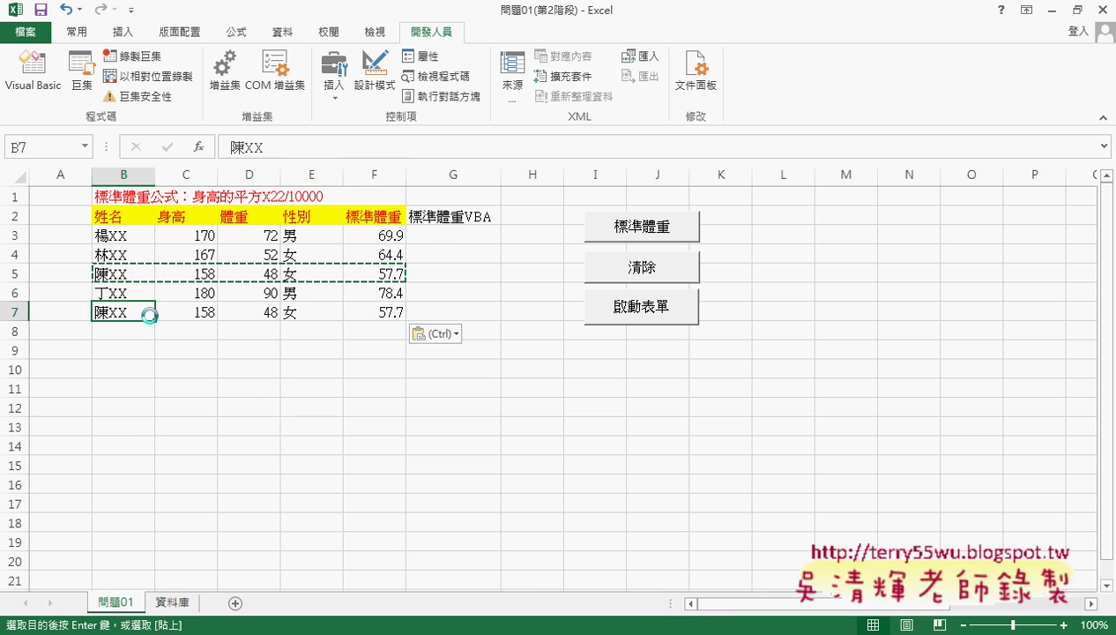
{"action": "left_click", "coordinate": [119, 332]}
{"action": "key", "text": "ctrl+v"}
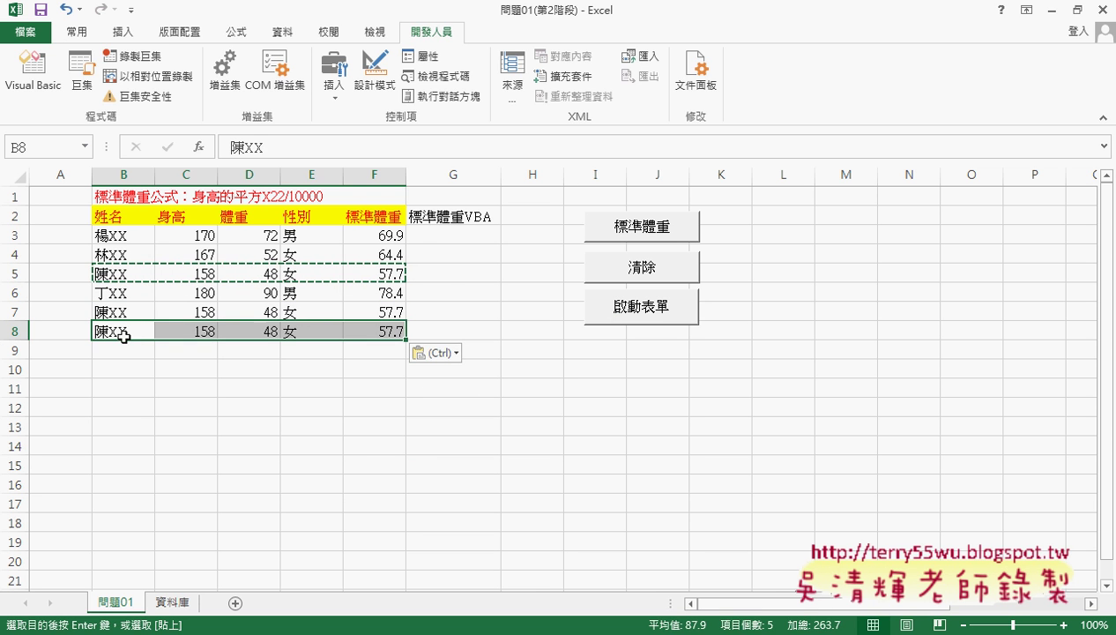
Replace the name in B8 with the new person's name.
{"action": "double_click", "coordinate": [123, 335]}
{"action": "left_click_drag", "start_coordinate": [113, 332], "coordinate": [95, 331]}
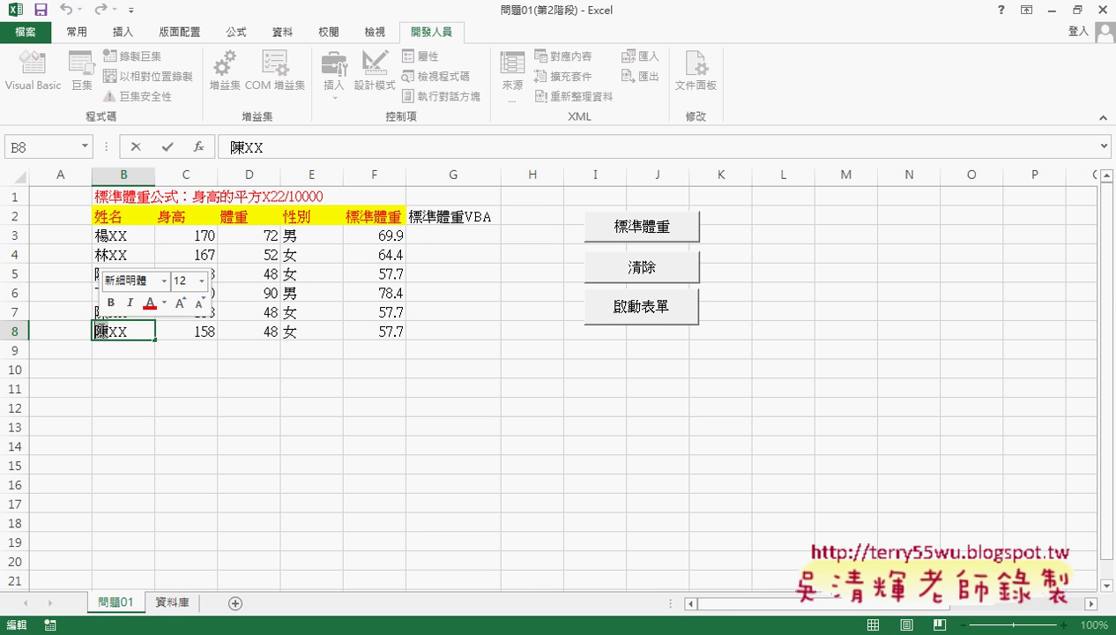
{"action": "type", "text": "吳老師"}
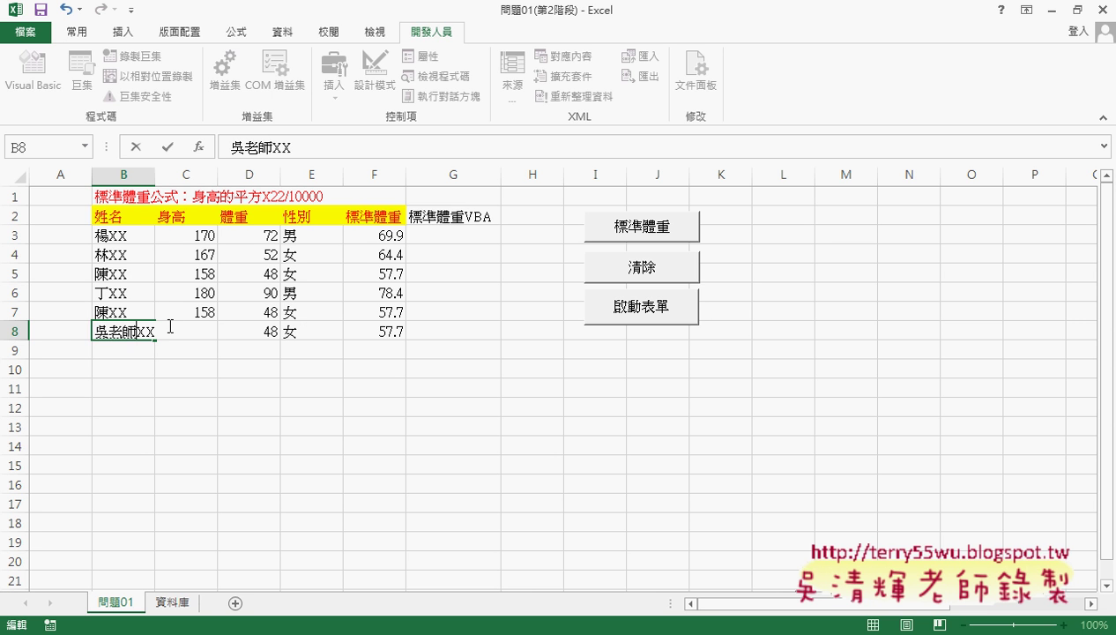
{"action": "key", "text": "Delete"}
{"action": "key", "text": "Delete"}
{"action": "key", "text": "Return"}
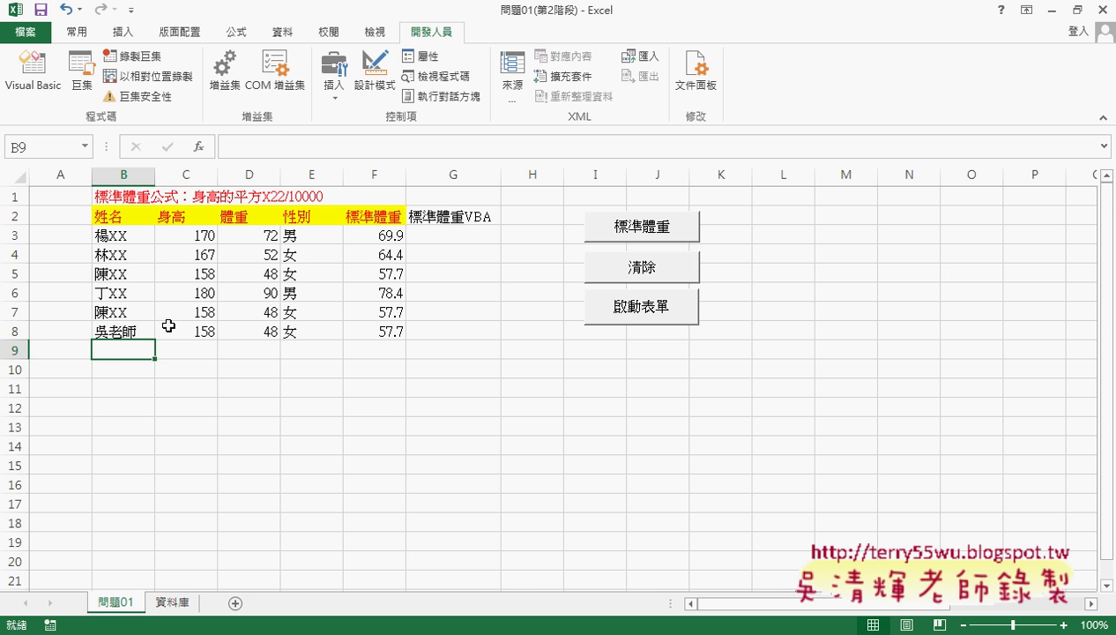
Set the height in C8 to 175 and the weight in D8 to 70.
{"action": "double_click", "coordinate": [208, 332]}
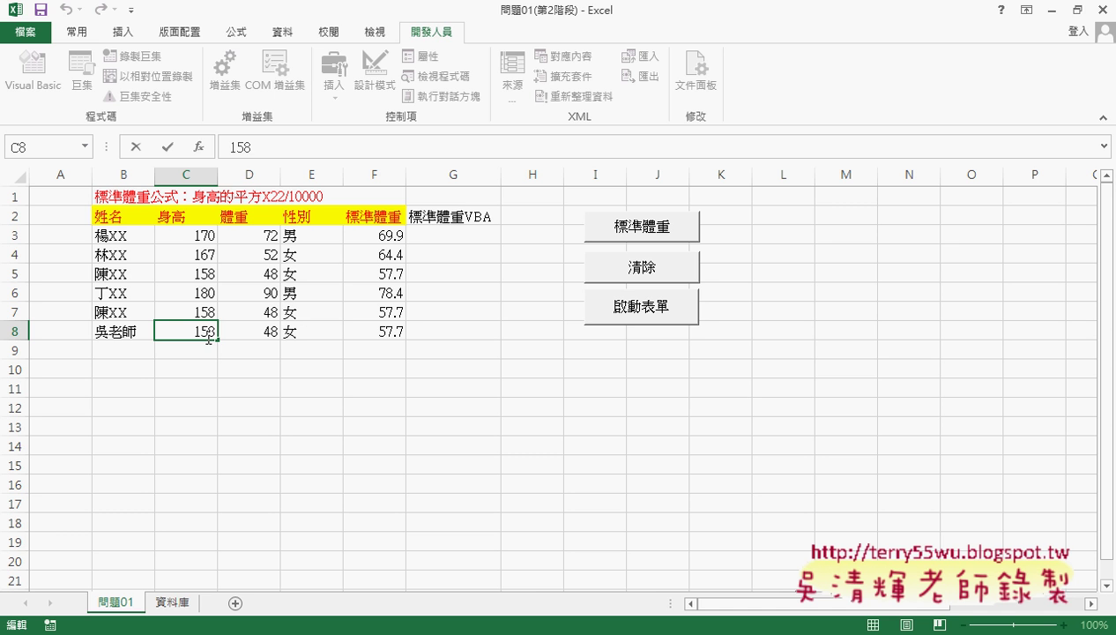
{"action": "key", "text": "BackSpace"}
{"action": "key", "text": "BackSpace"}
{"action": "type", "text": "75"}
{"action": "key", "text": "Return"}
{"action": "key", "text": "Right"}
{"action": "key", "text": "Up"}
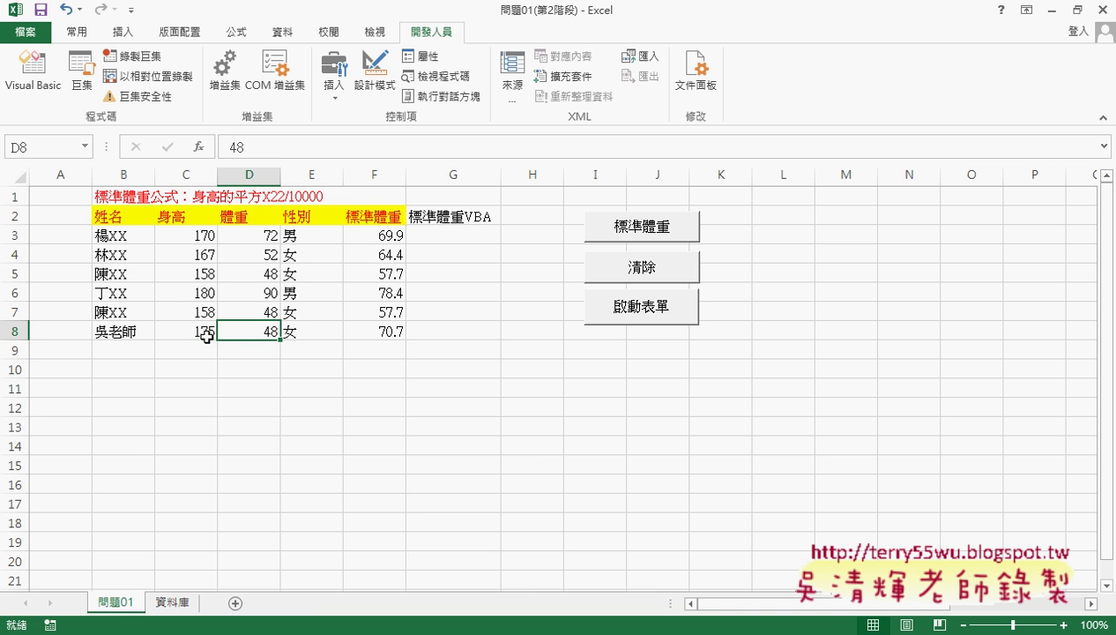
{"action": "key", "text": "Delete"}
{"action": "type", "text": "70"}
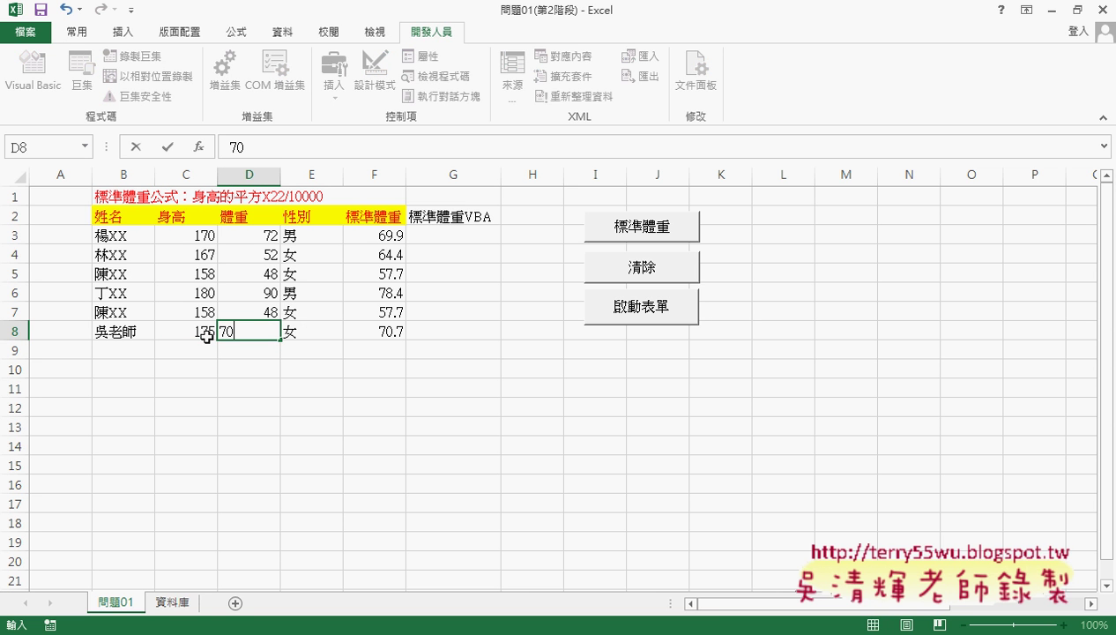
{"action": "key", "text": "Return"}
Copy the gender 男 from E6 into E8.
{"action": "key", "text": "Up"}
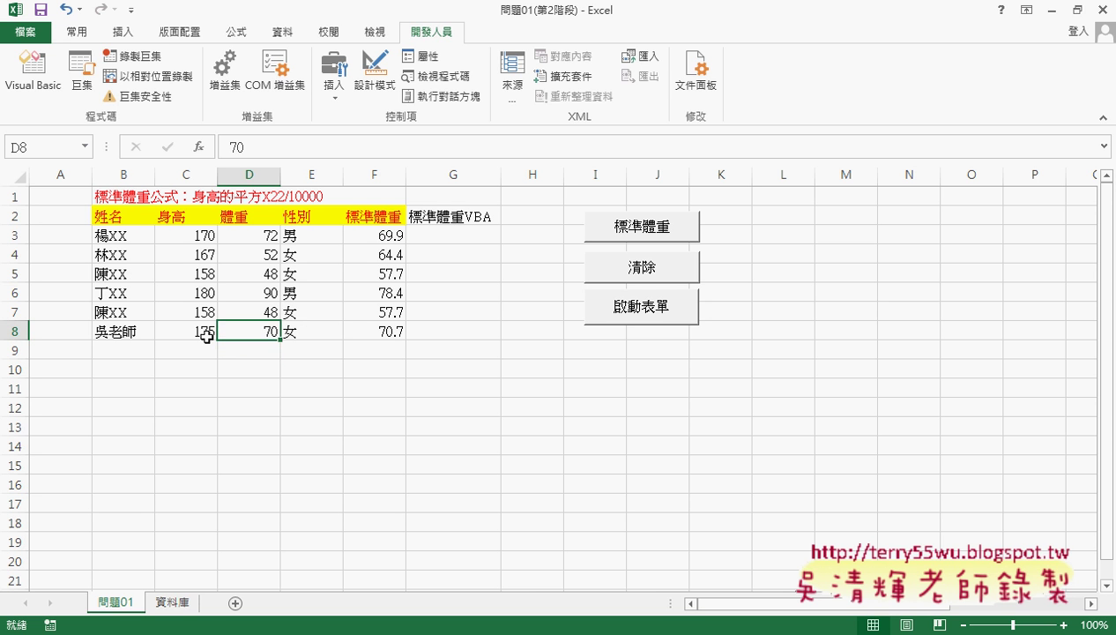
{"action": "key", "text": "Right"}
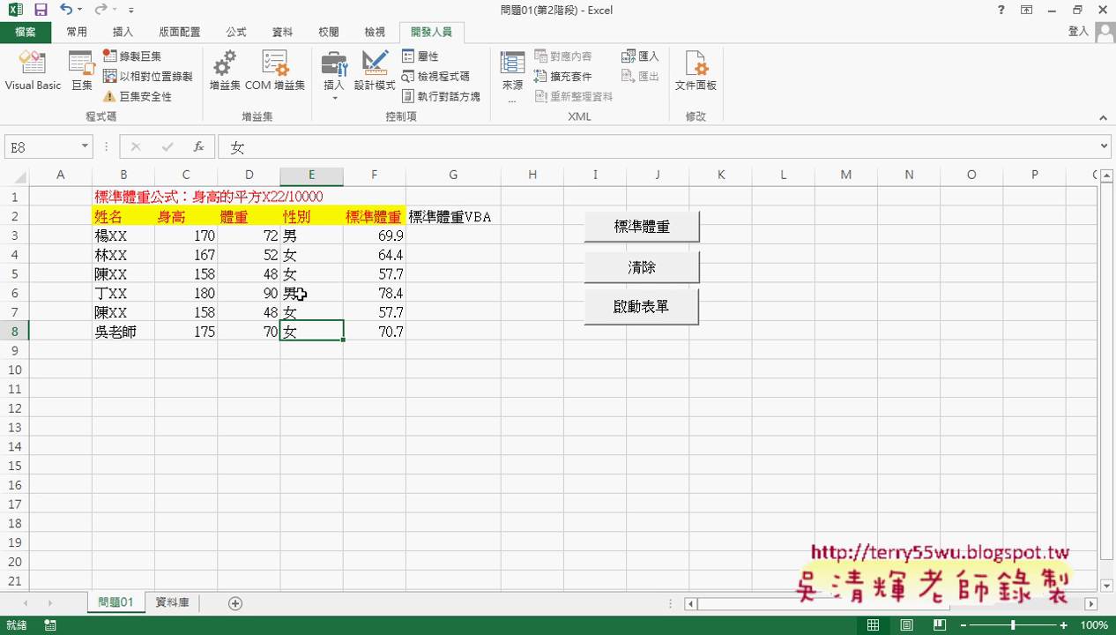
{"action": "left_click", "coordinate": [299, 292]}
{"action": "key", "text": "ctrl+c"}
{"action": "left_click", "coordinate": [311, 329]}
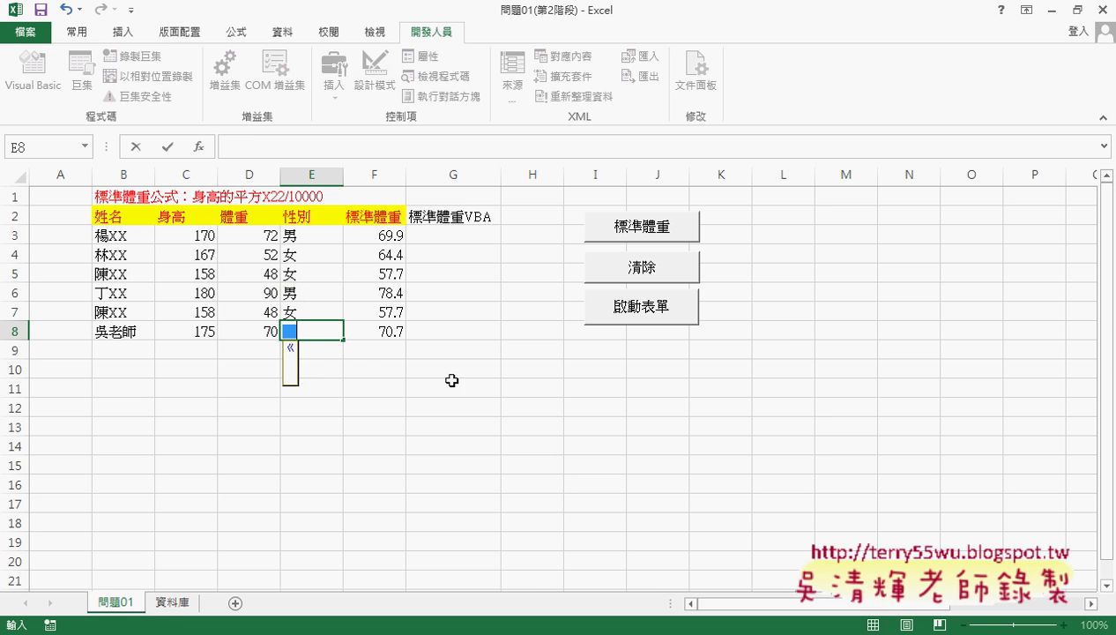
{"action": "key", "text": "Return"}
{"action": "key", "text": "Return"}
{"action": "double_click", "coordinate": [319, 329]}
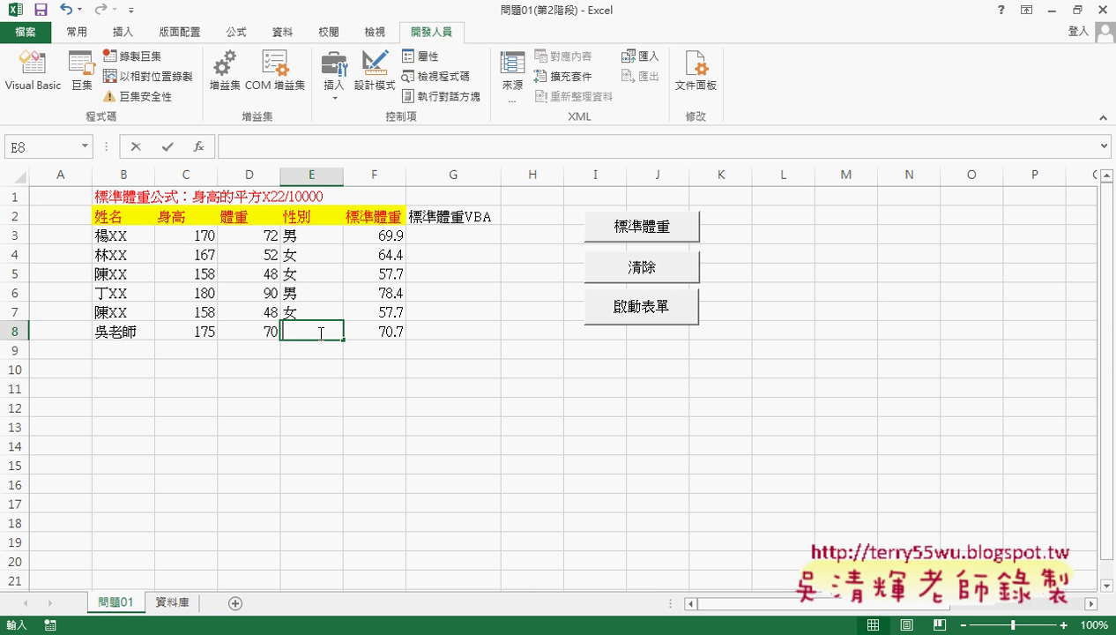
{"action": "left_click", "coordinate": [304, 293]}
{"action": "key", "text": "ctrl+c"}
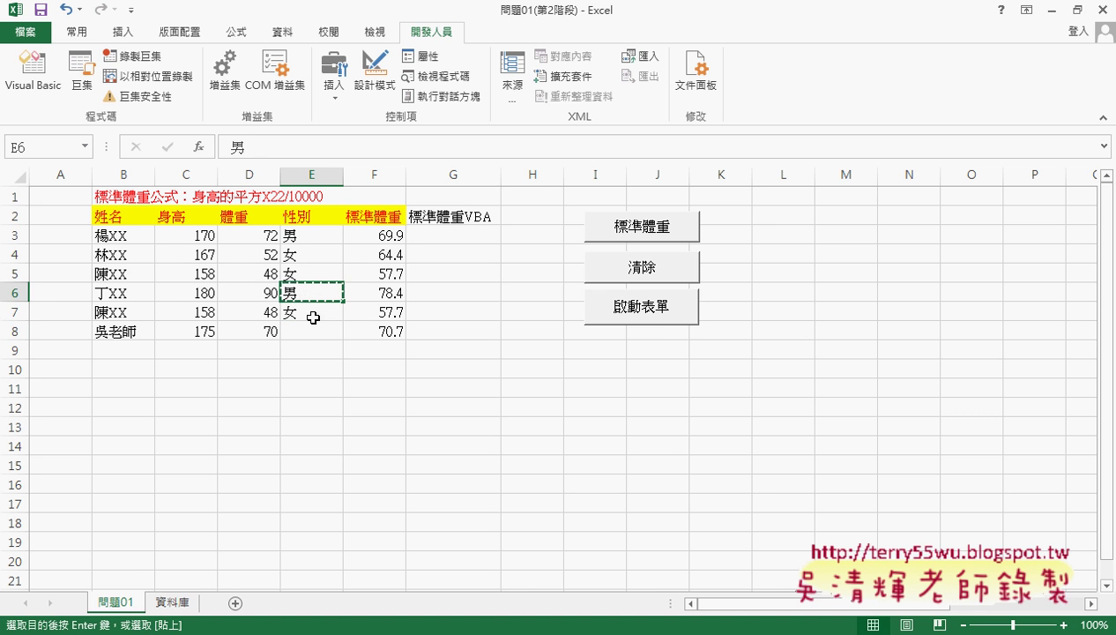
{"action": "left_click", "coordinate": [305, 331]}
{"action": "key", "text": "ctrl+v"}
{"action": "left_click", "coordinate": [373, 407]}
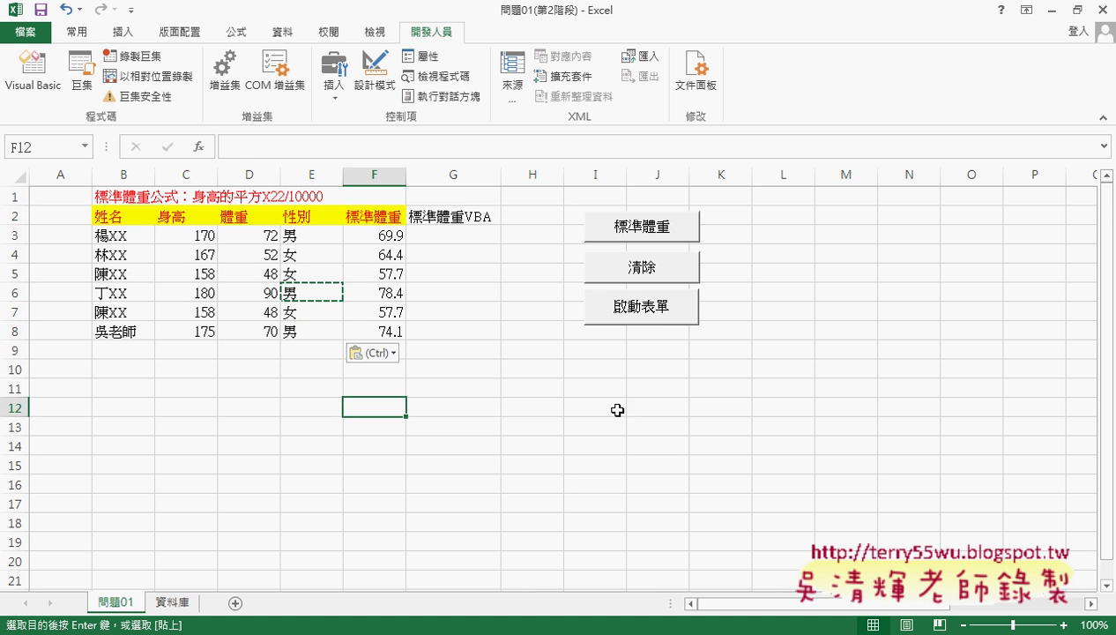
Insert the new 175/70/男 row with the form's 新增 button and refresh Access's 問題1 table.
{"action": "left_click", "coordinate": [660, 317]}
{"action": "left_click", "coordinate": [668, 347]}
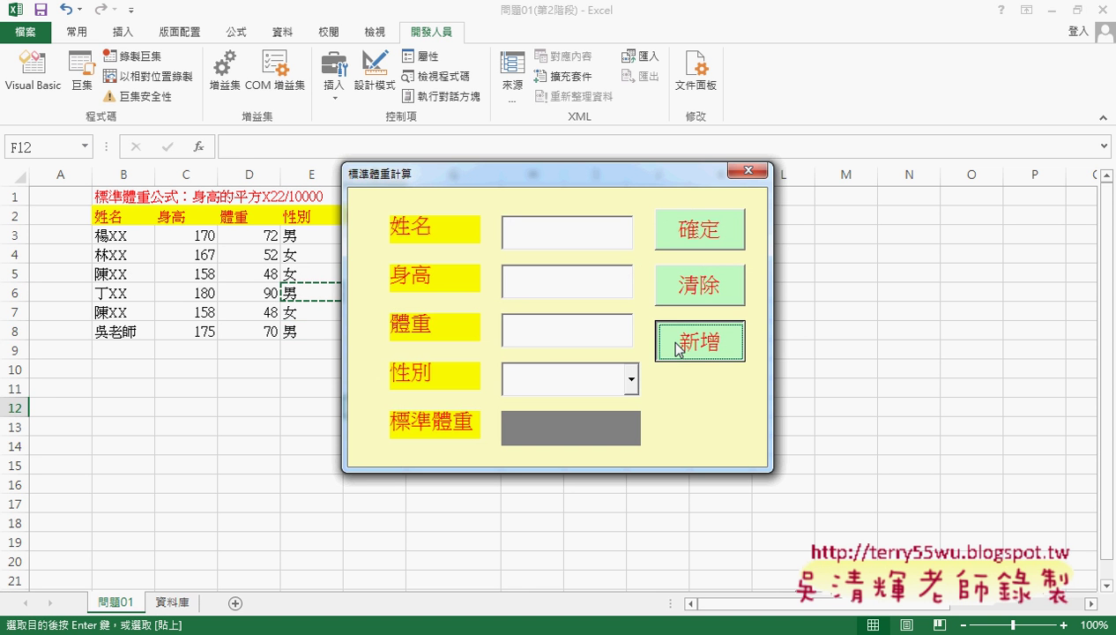
{"action": "left_click", "coordinate": [595, 388]}
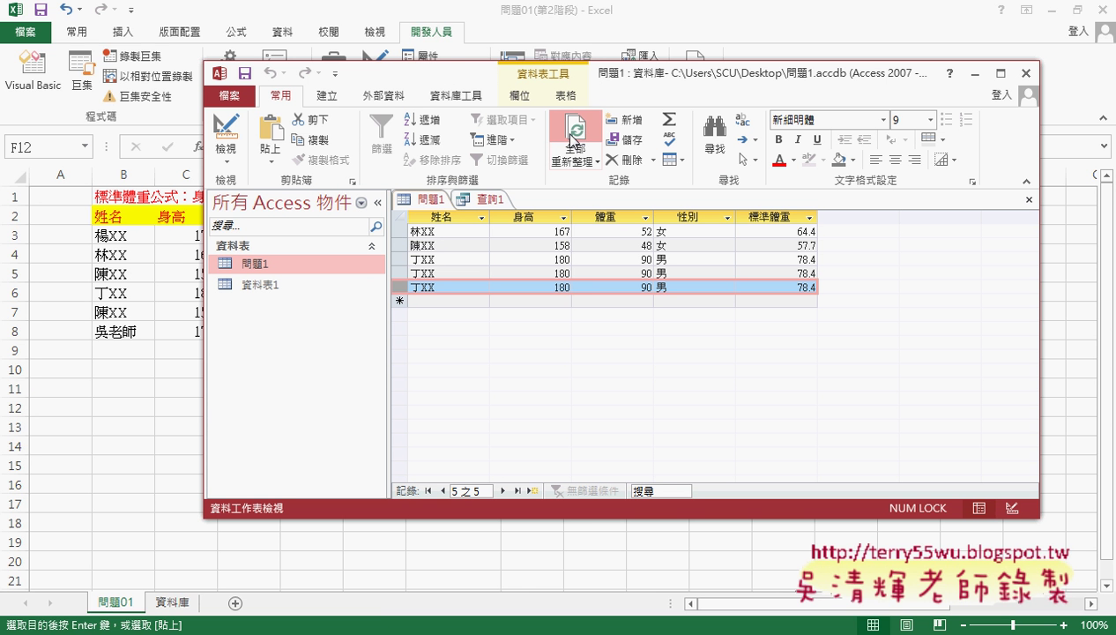
{"action": "left_click", "coordinate": [573, 139]}
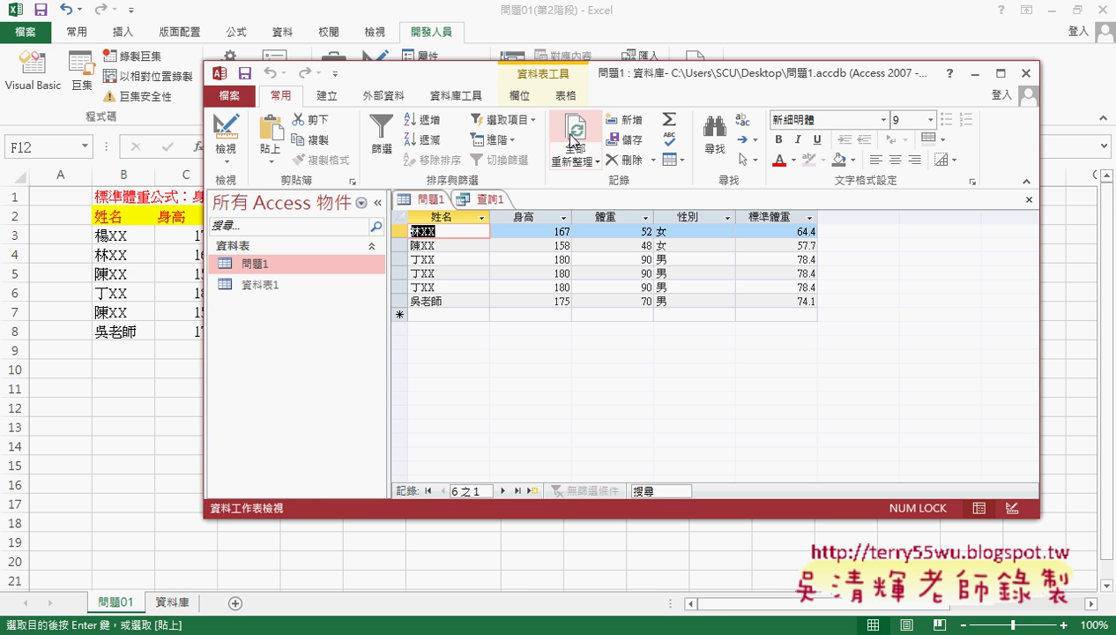
Scroll the 程式碼 notes to B3_Click and highlight its MsgBox's vbInformation argument.
{"action": "key", "text": "alt+Tab"}
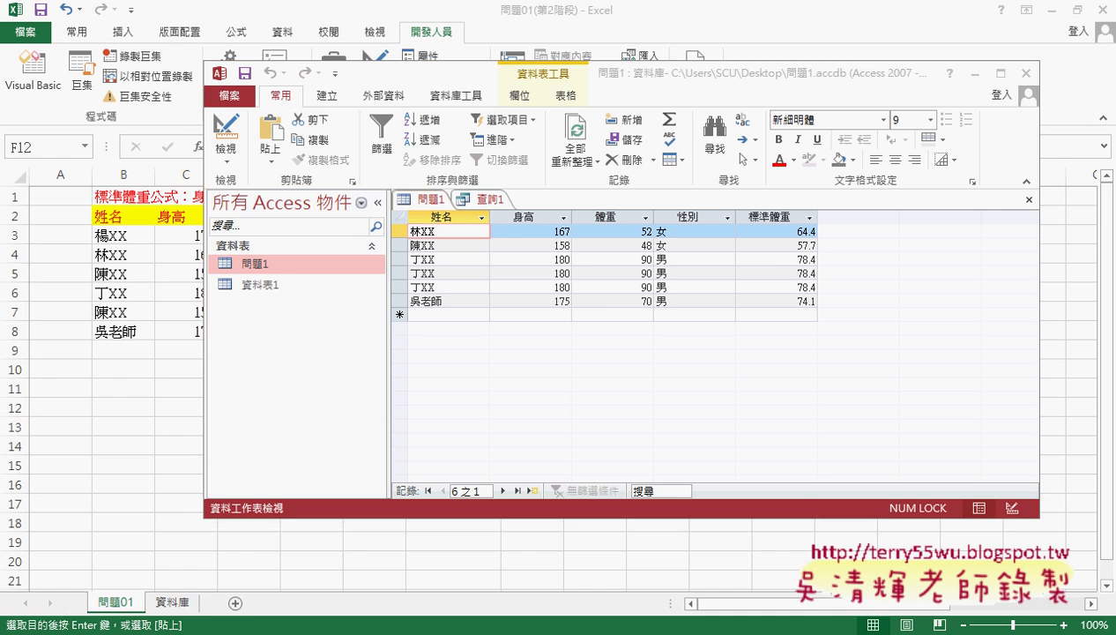
{"action": "scroll", "coordinate": [369, 426], "scroll_direction": "up", "scroll_amount": 2}
{"action": "scroll", "coordinate": [372, 429], "scroll_direction": "up", "scroll_amount": 1}
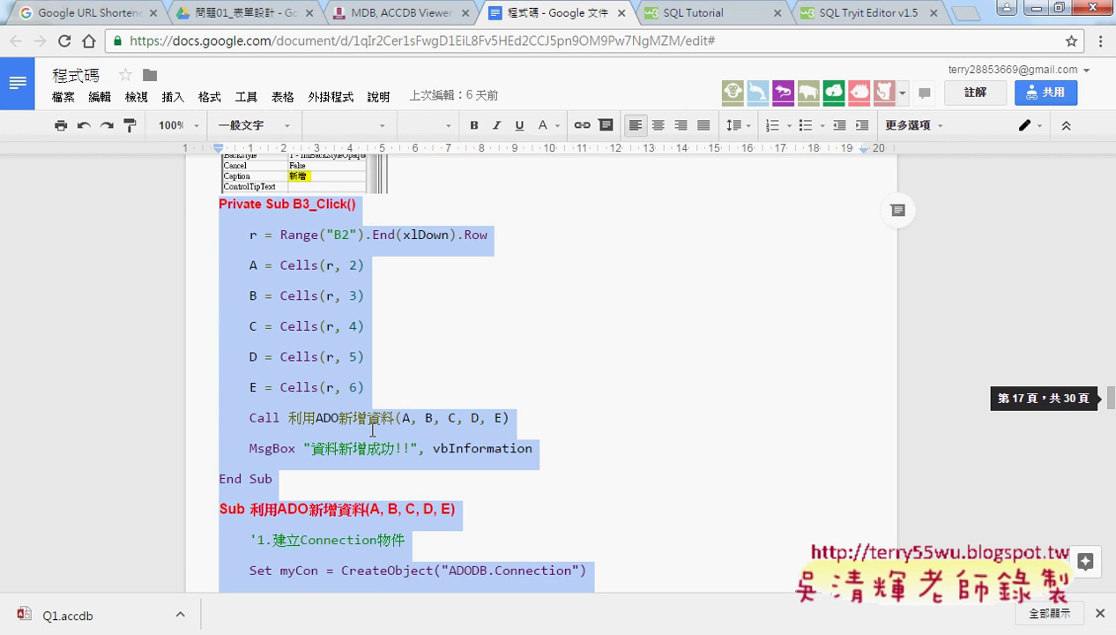
{"action": "scroll", "coordinate": [371, 429], "scroll_direction": "up", "scroll_amount": 2}
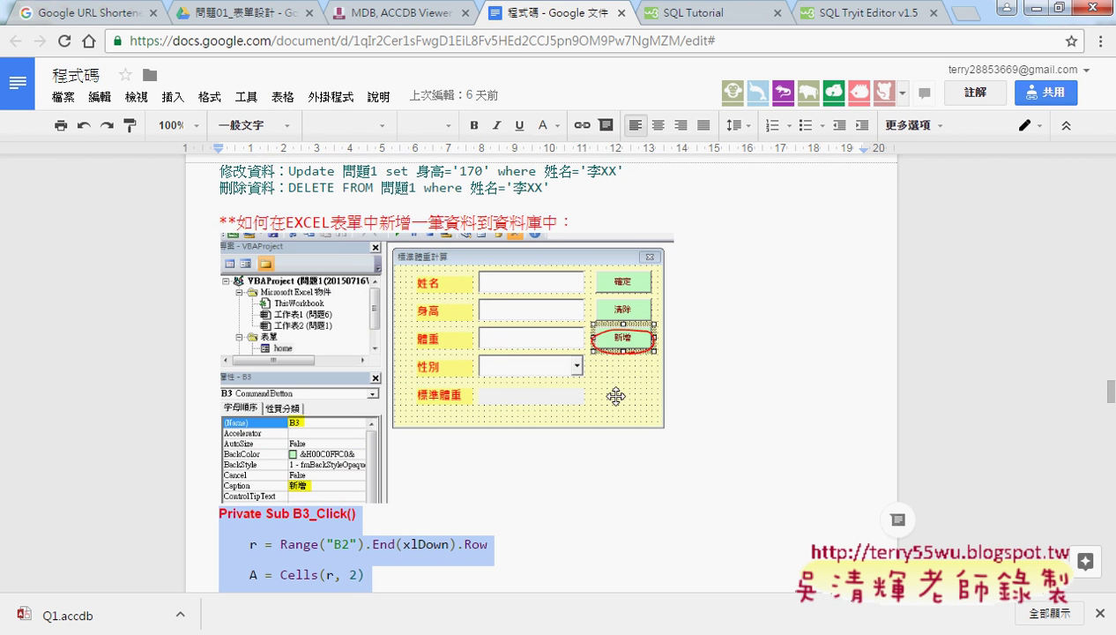
{"action": "scroll", "coordinate": [616, 393], "scroll_direction": "down", "scroll_amount": 2}
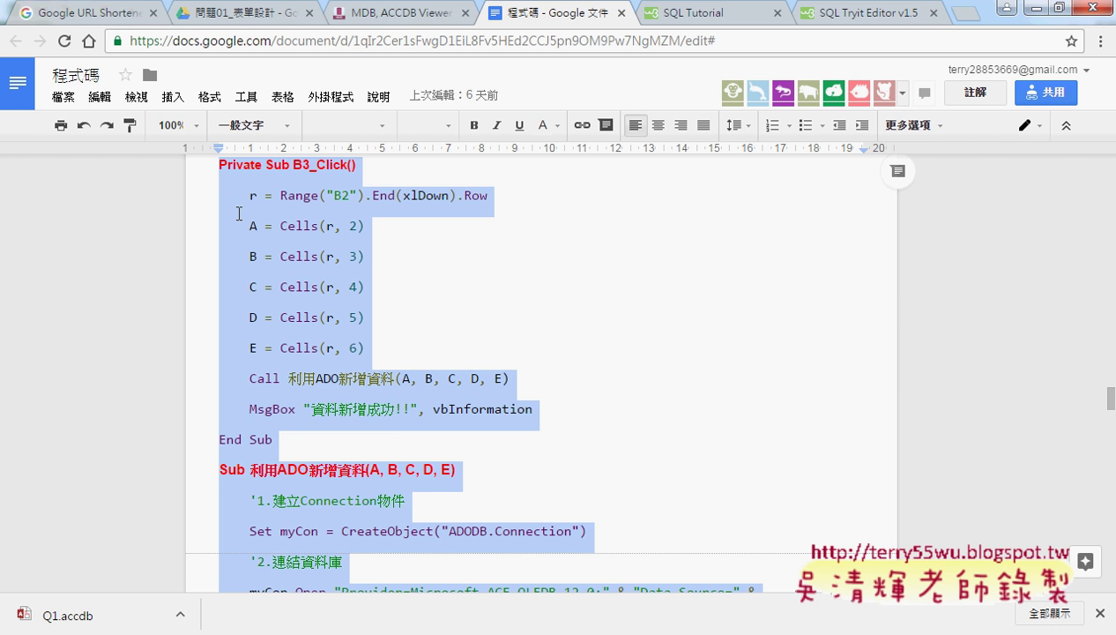
{"action": "scroll", "coordinate": [292, 418], "scroll_direction": "down", "scroll_amount": 3}
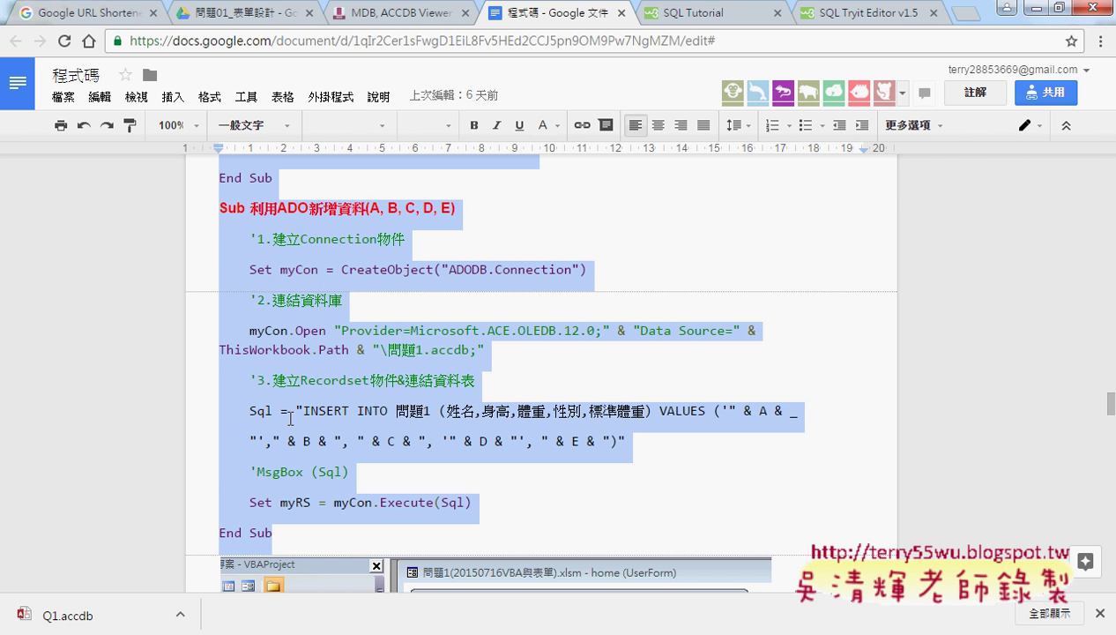
{"action": "scroll", "coordinate": [290, 419], "scroll_direction": "up", "scroll_amount": 2}
{"action": "scroll", "coordinate": [290, 420], "scroll_direction": "up", "scroll_amount": 1}
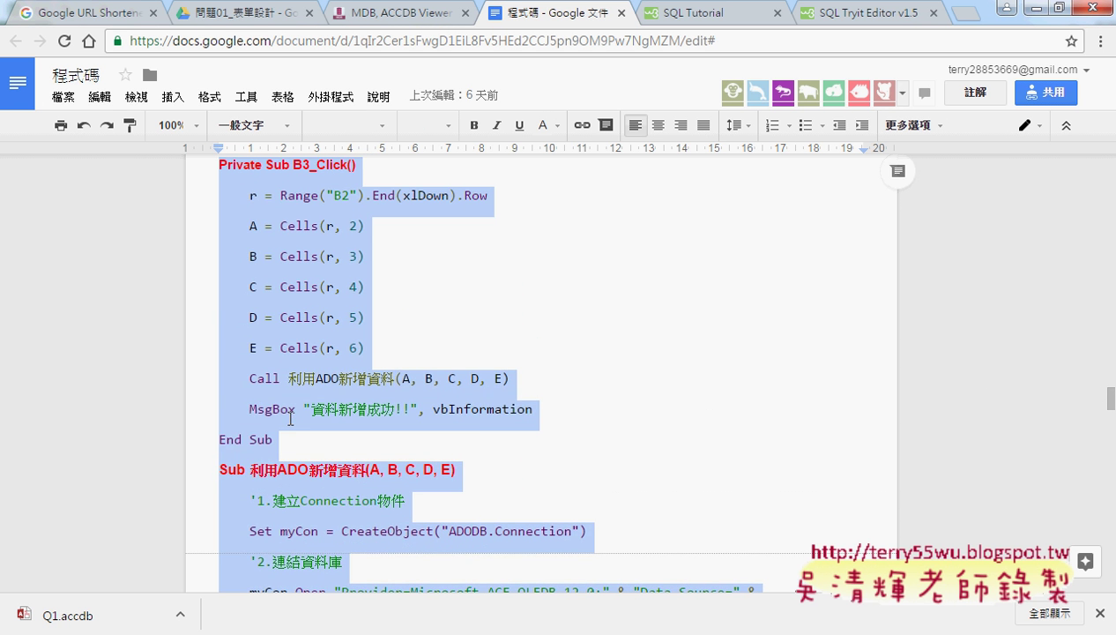
{"action": "left_click", "coordinate": [287, 410]}
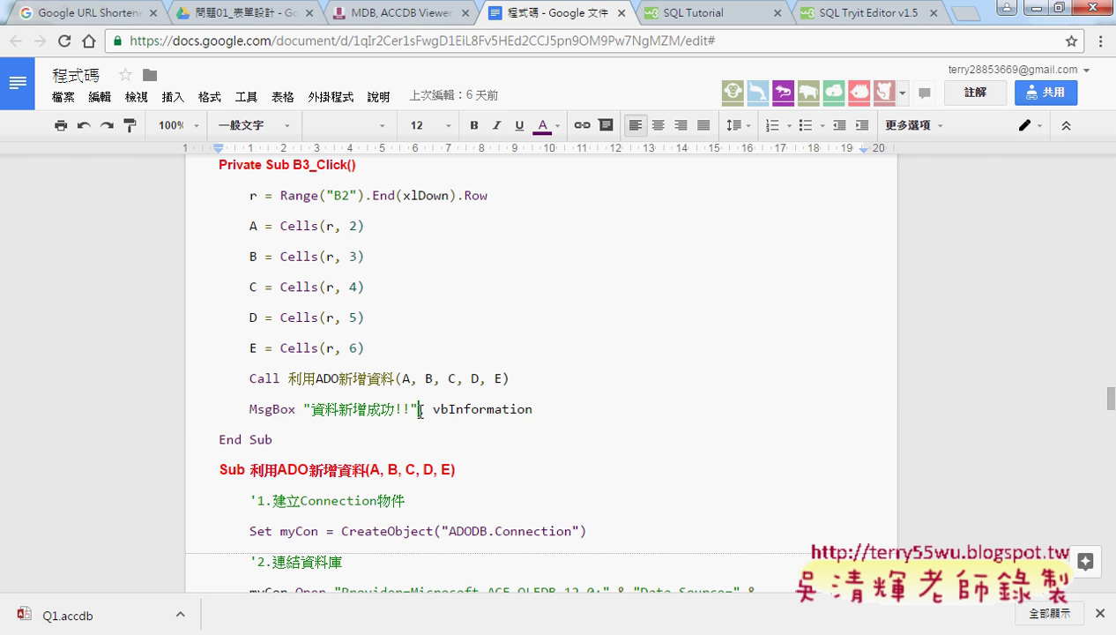
{"action": "left_click_drag", "start_coordinate": [417, 410], "coordinate": [532, 411]}
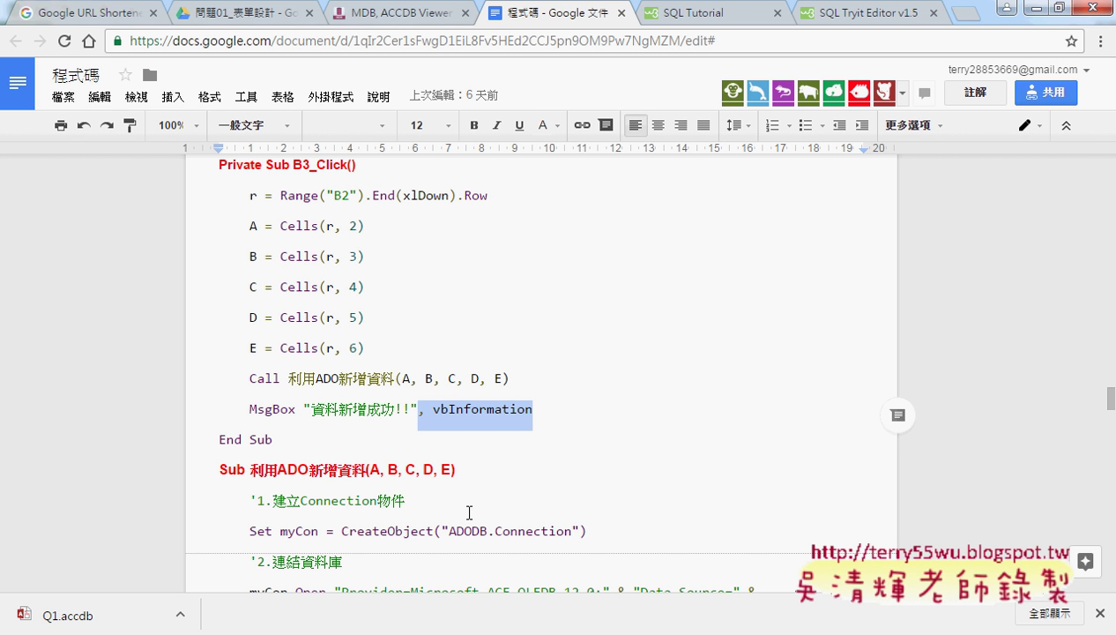
{"action": "scroll", "coordinate": [470, 512], "scroll_direction": "down", "scroll_amount": 1}
{"action": "scroll", "coordinate": [592, 456], "scroll_direction": "down", "scroll_amount": 1}
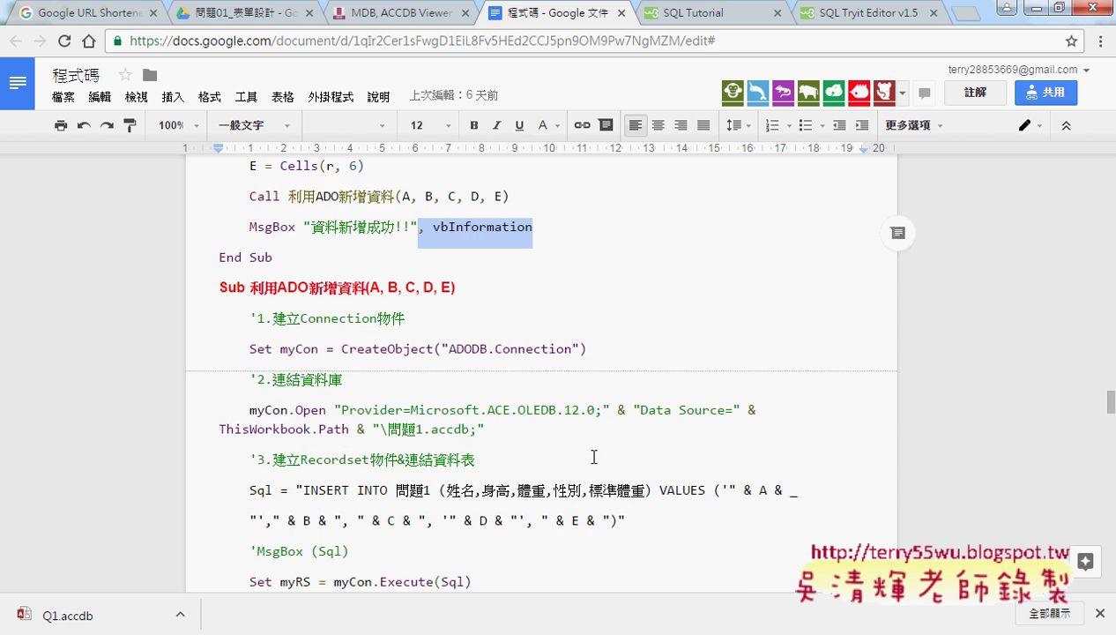
{"action": "scroll", "coordinate": [564, 476], "scroll_direction": "down", "scroll_amount": 1}
{"action": "scroll", "coordinate": [538, 485], "scroll_direction": "down", "scroll_amount": 1}
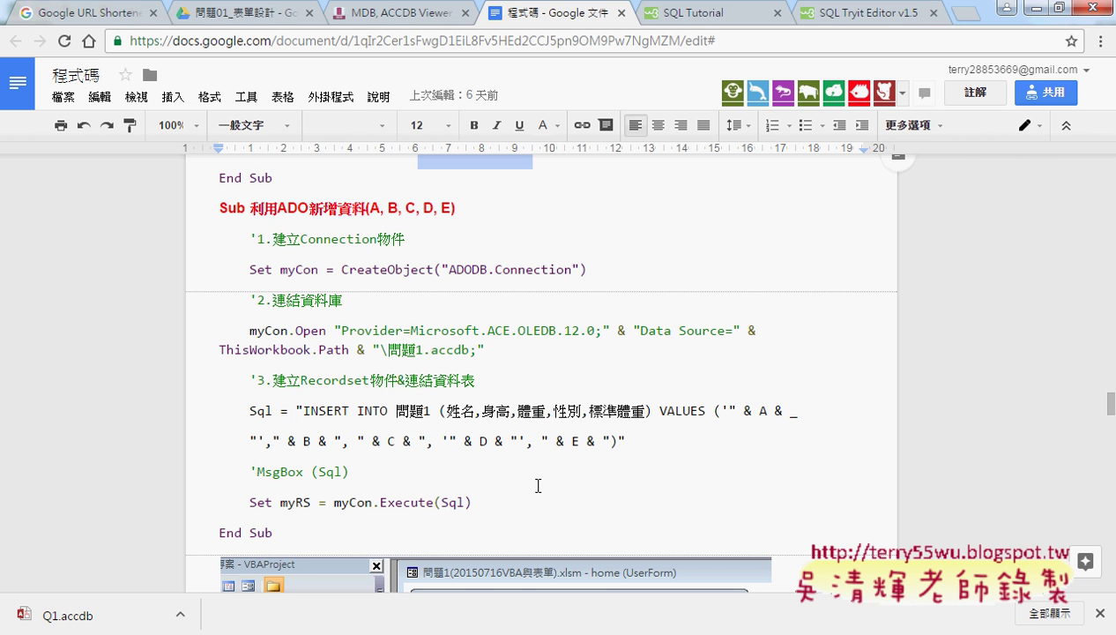
{"action": "scroll", "coordinate": [538, 486], "scroll_direction": "down", "scroll_amount": 3}
{"action": "scroll", "coordinate": [538, 486], "scroll_direction": "down", "scroll_amount": 1}
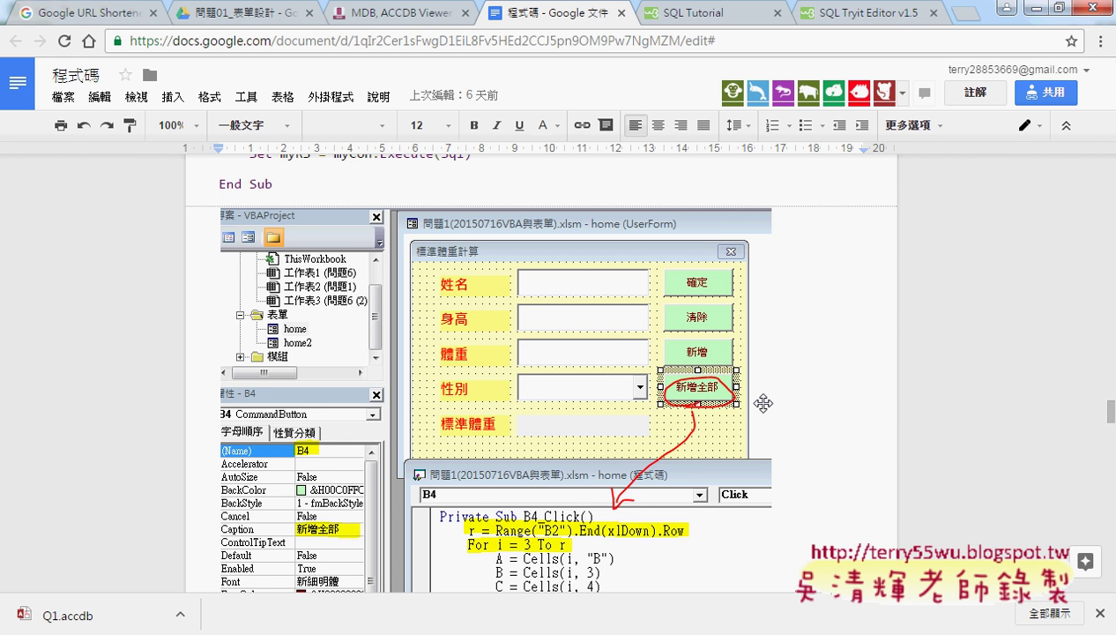
{"action": "scroll", "coordinate": [762, 403], "scroll_direction": "down", "scroll_amount": 1}
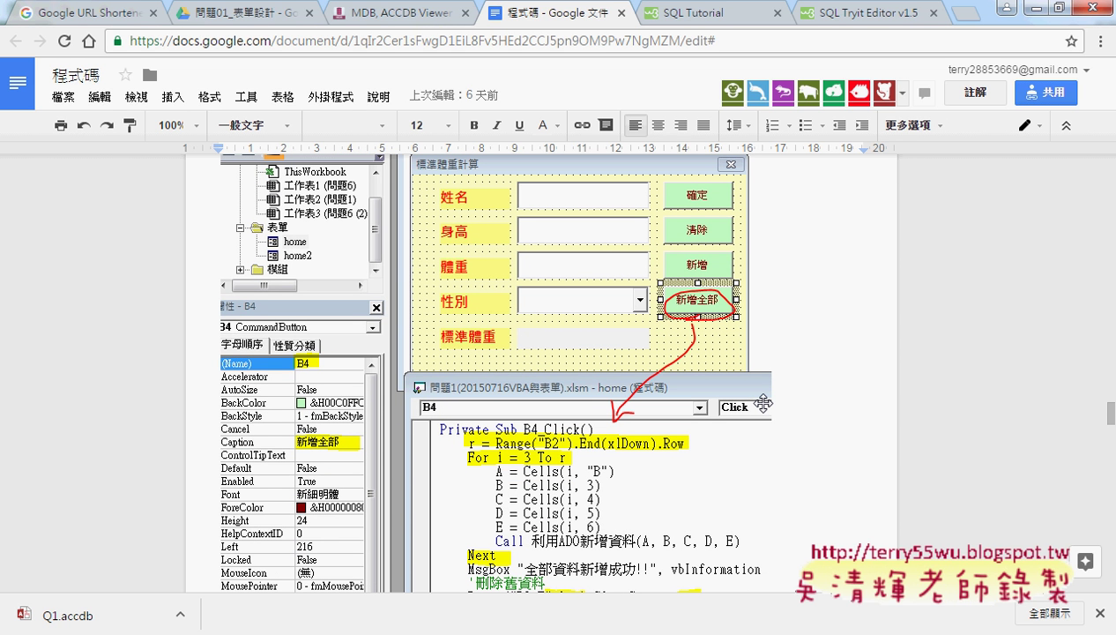